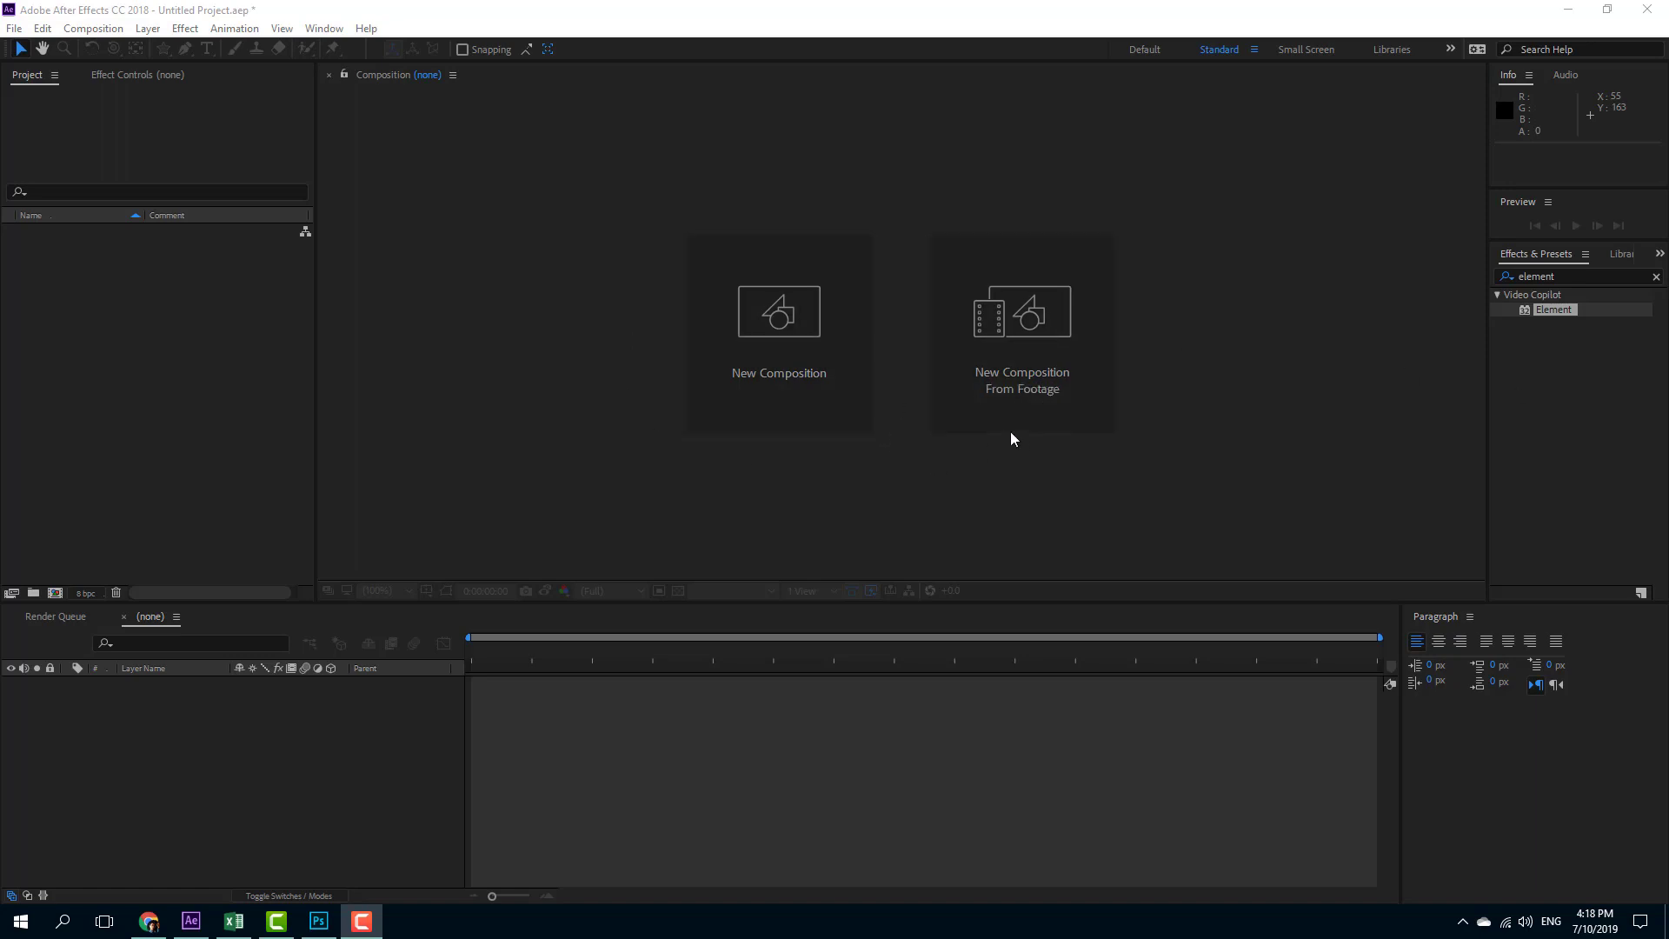
# Switch from the empty After Effects project to Photoshop.
pyautogui.click(319, 921)
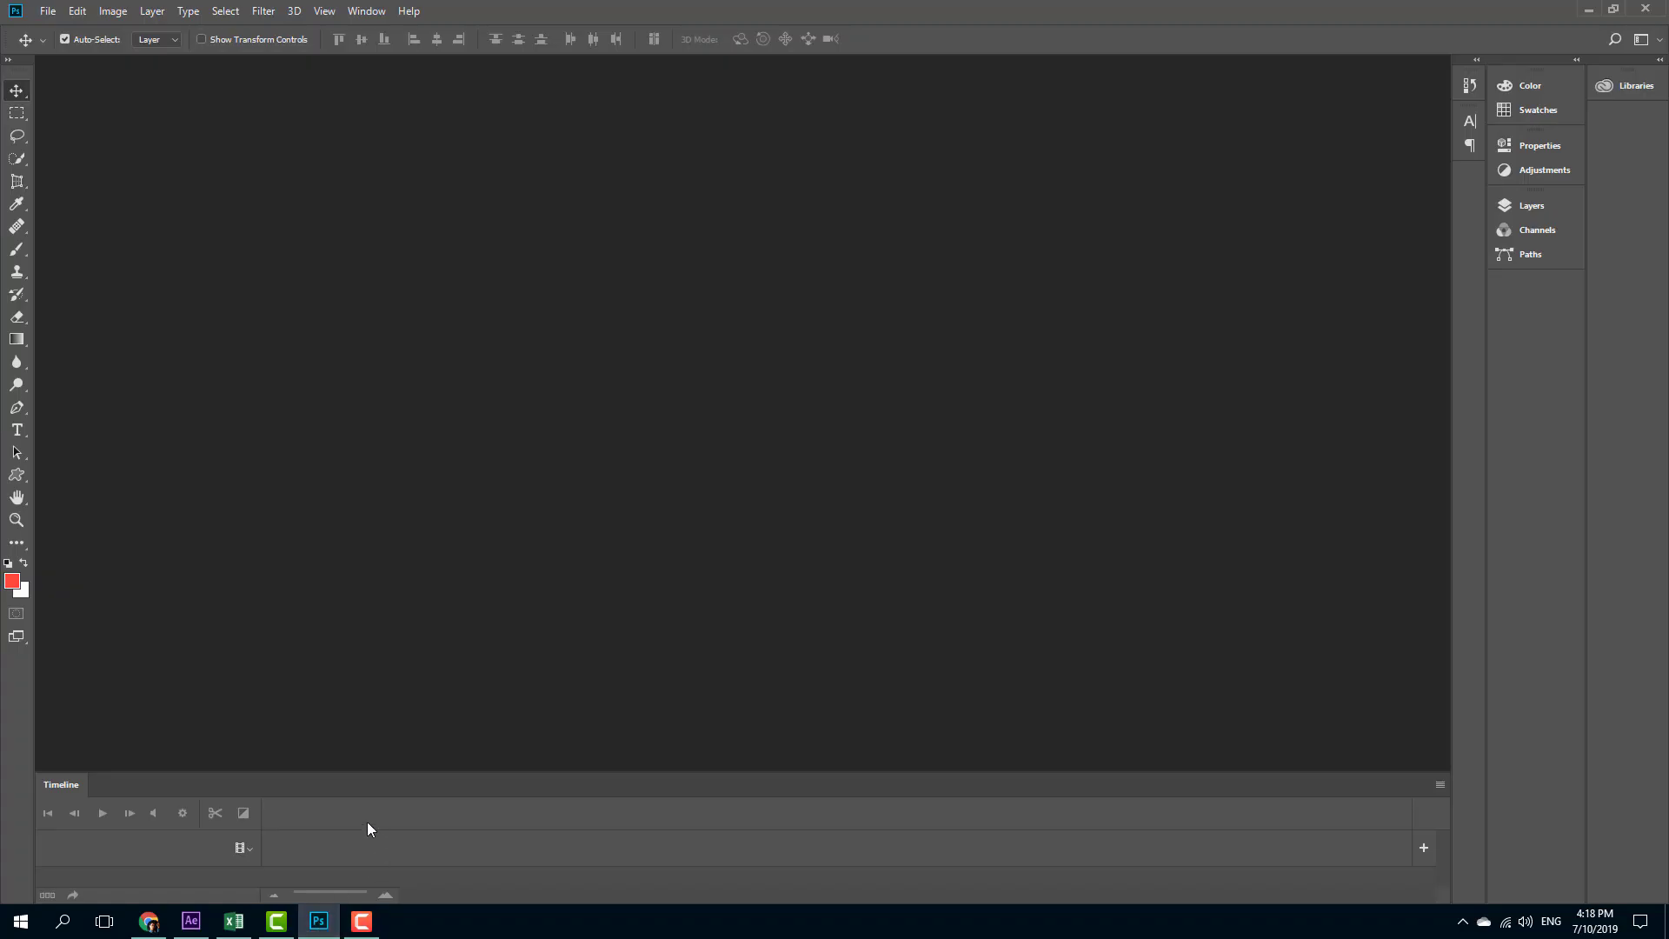
# Create a blank 1280 x 720 document from the Film & Video HDV/HDTV 720p preset.
pyautogui.click(50, 12)
pyautogui.click(62, 30)
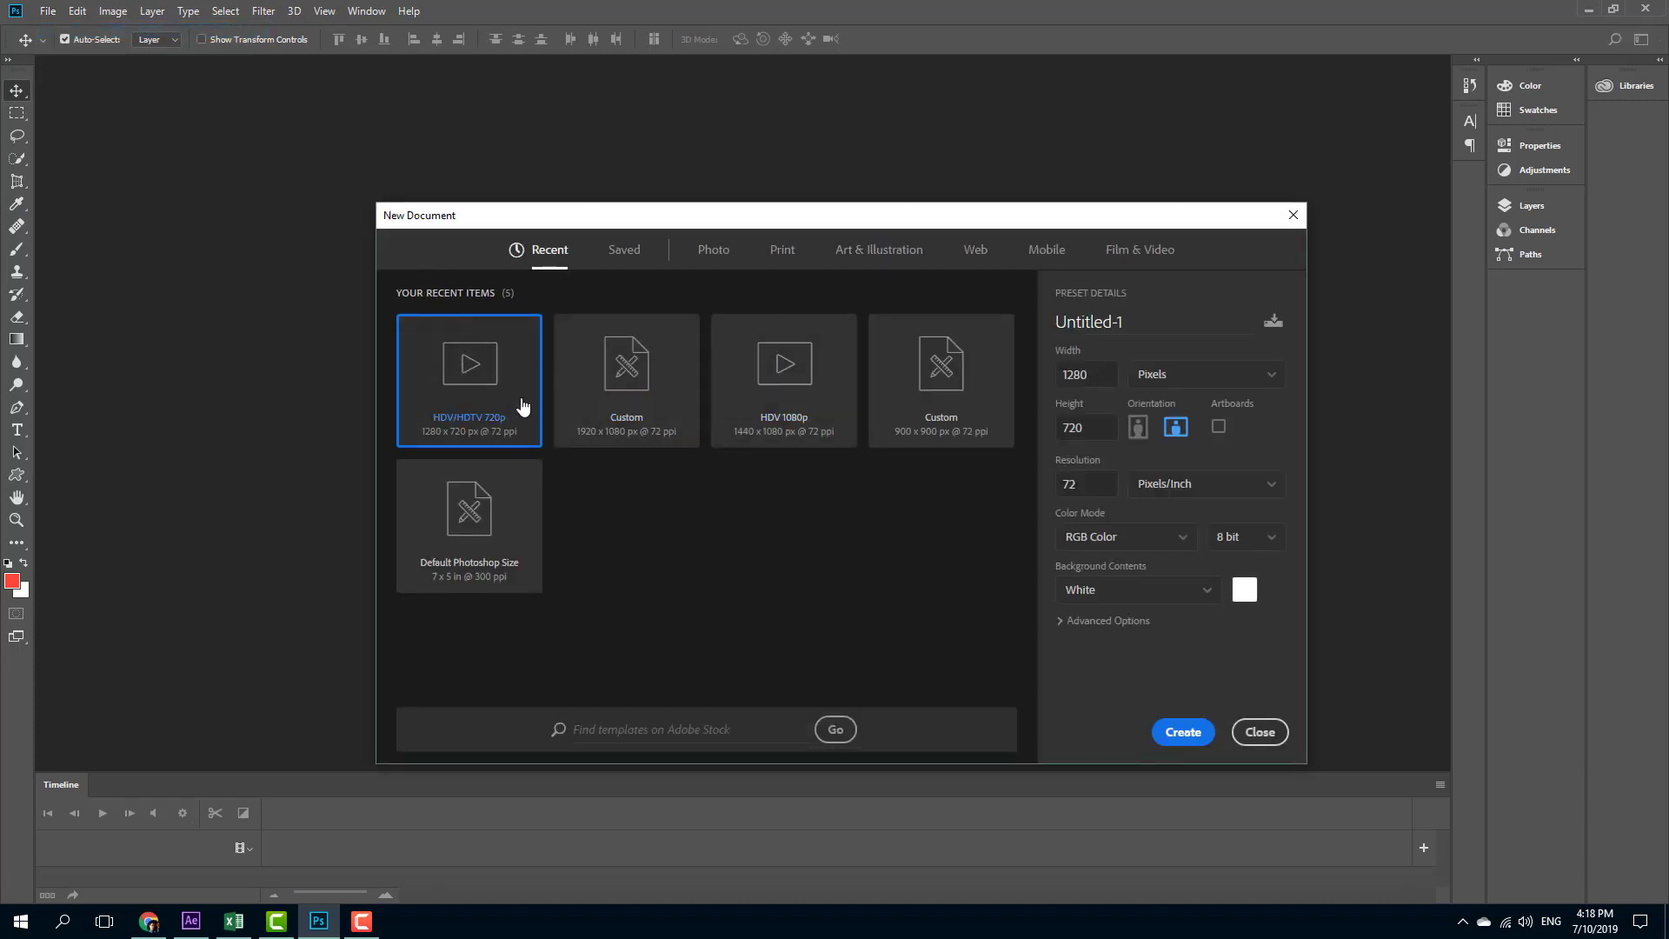
pyautogui.click(1133, 252)
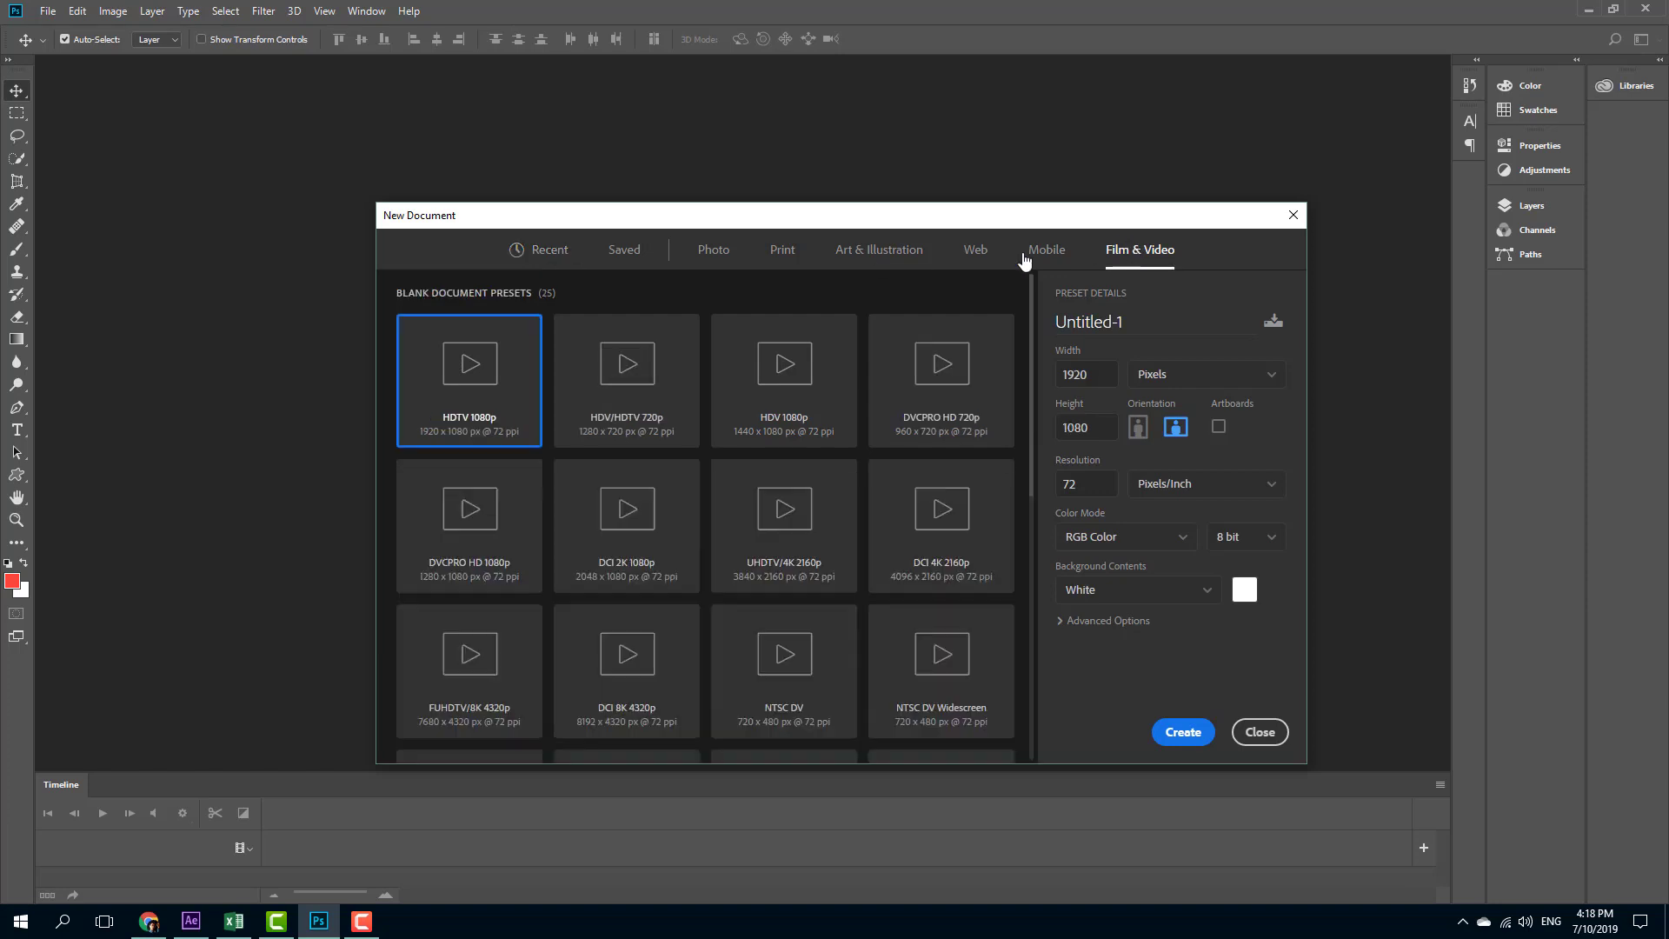
pyautogui.click(653, 429)
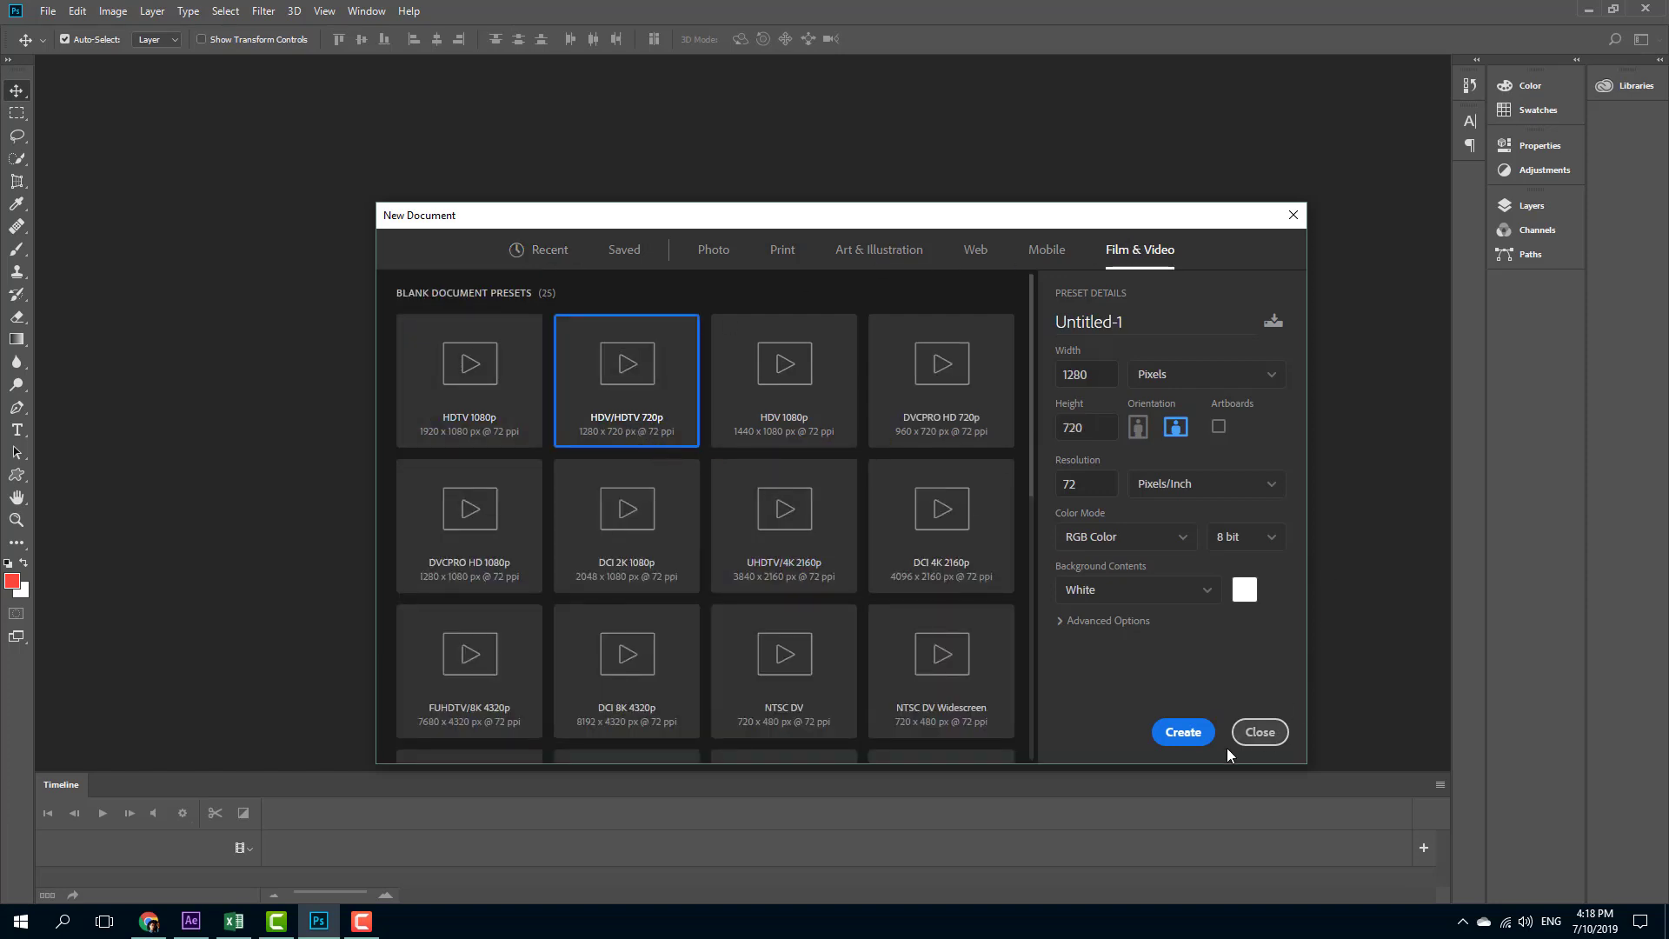
pyautogui.click(1182, 732)
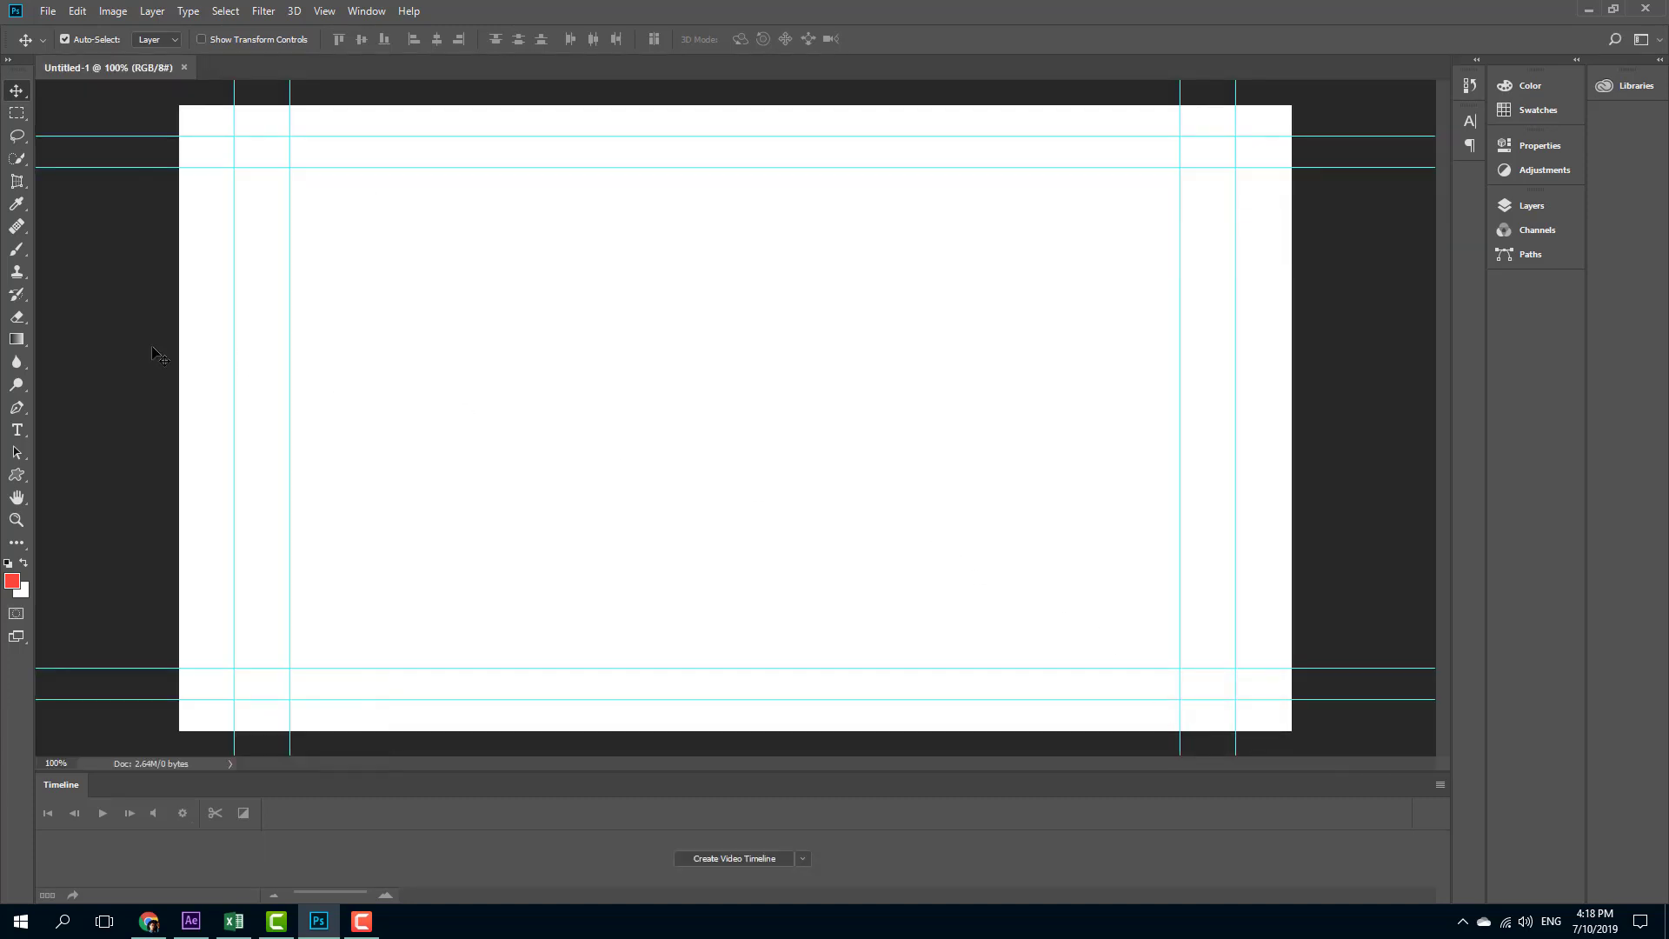
# Draw a large airplane custom shape across the canvas.
pyautogui.click(16, 475)
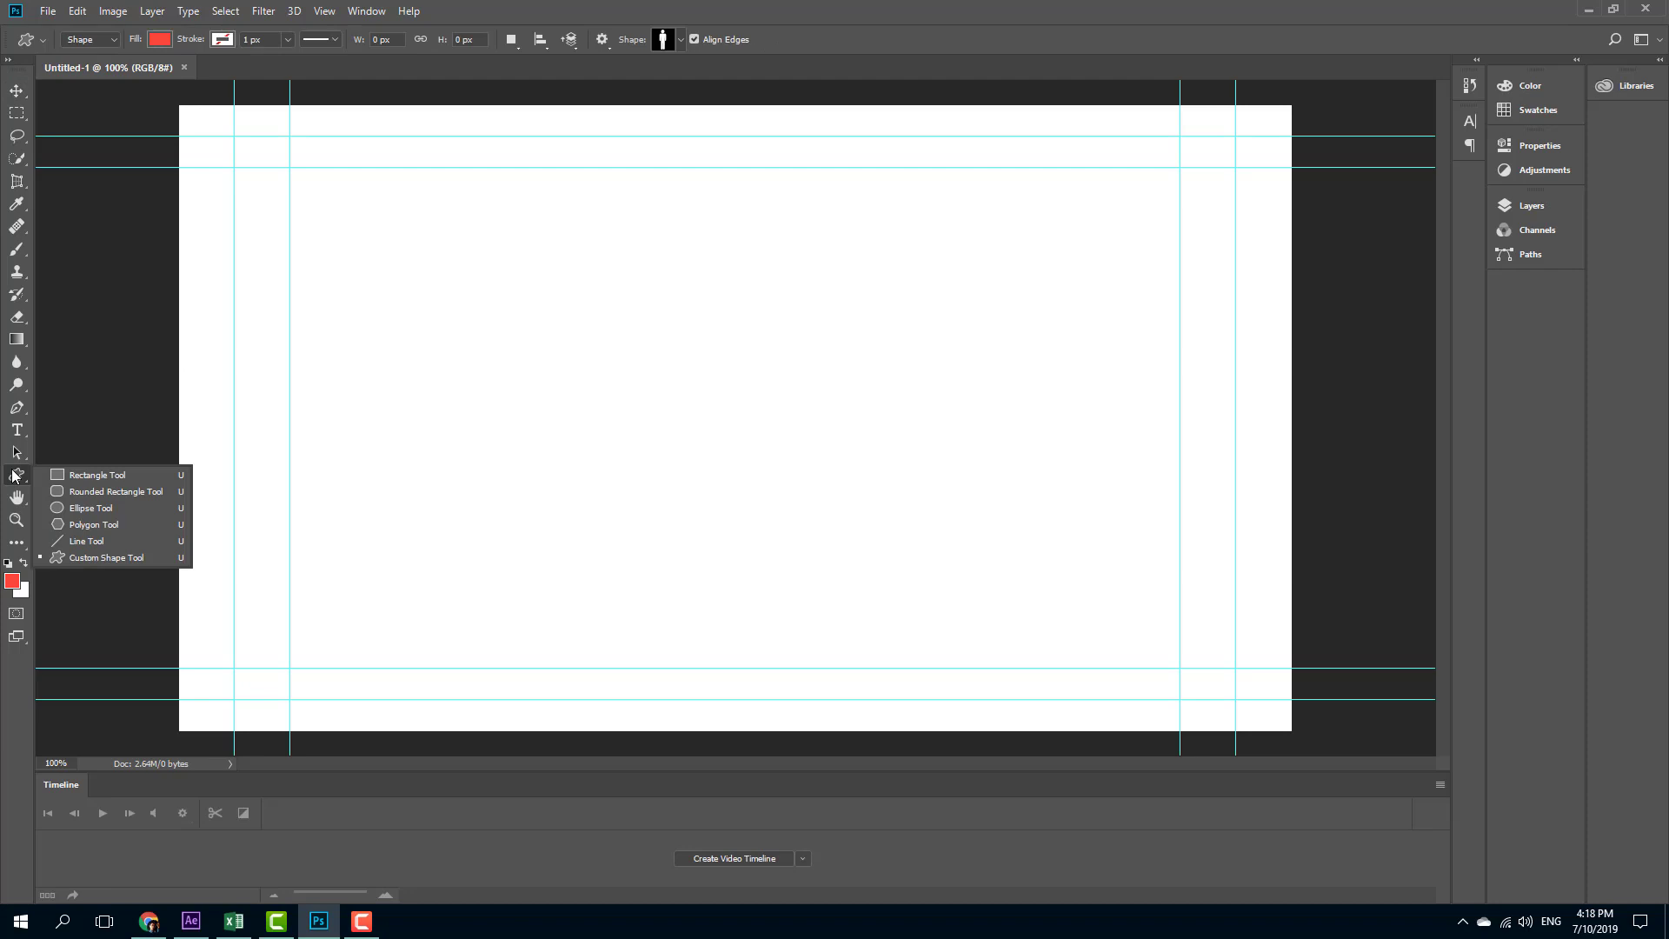
pyautogui.click(95, 557)
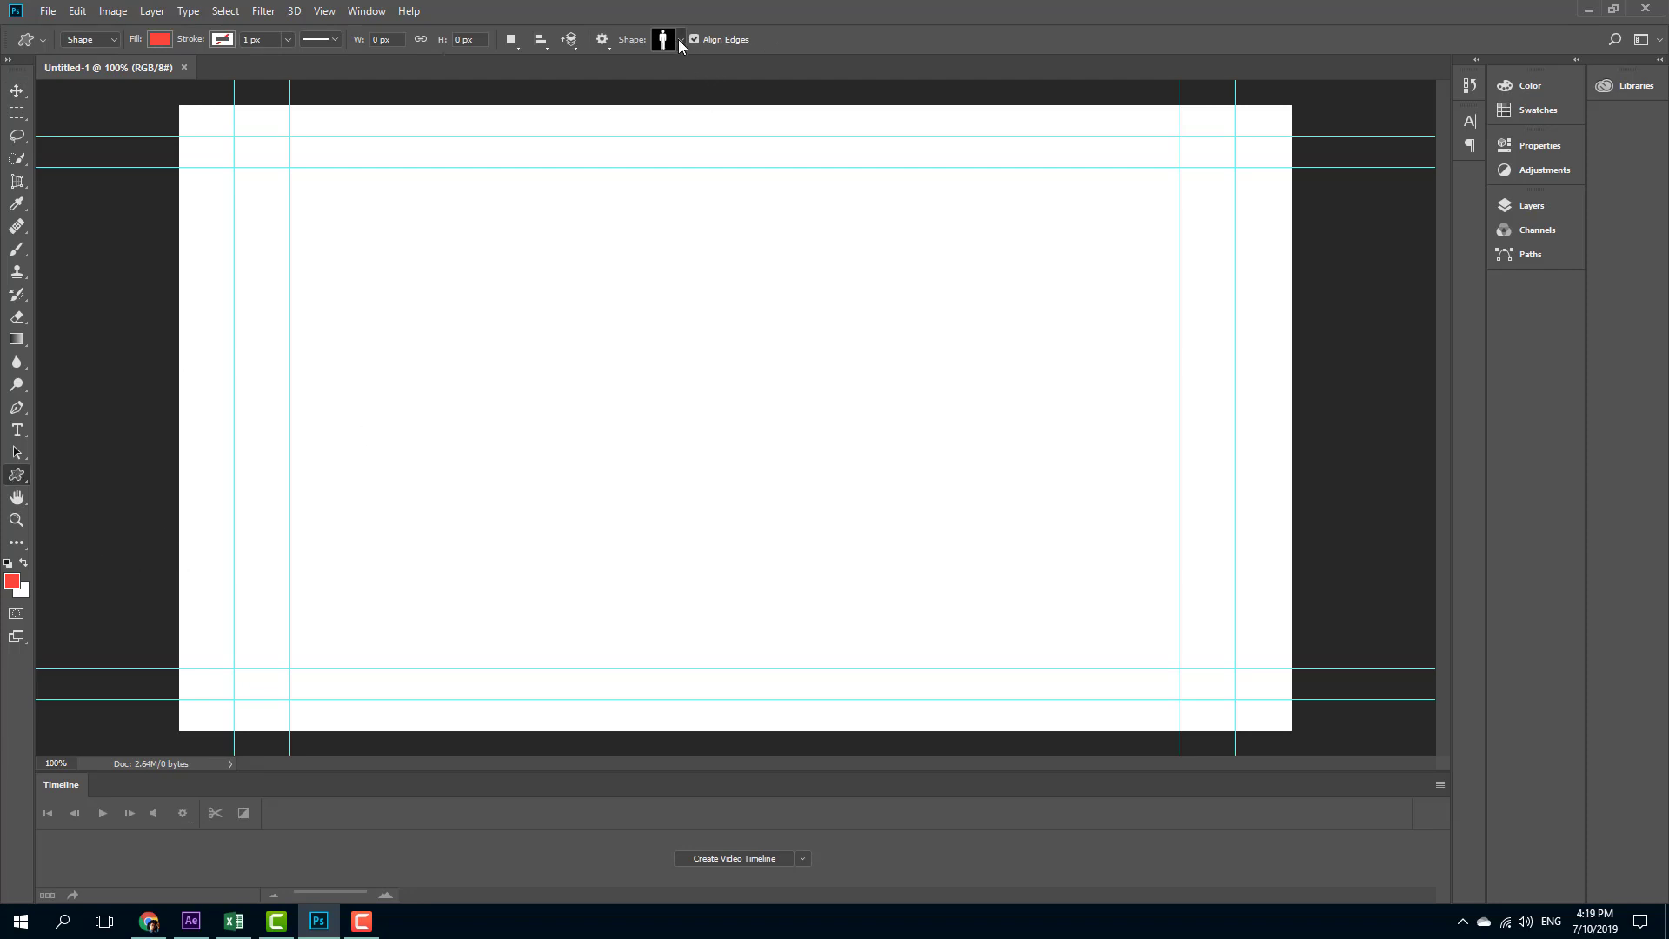
pyautogui.click(679, 40)
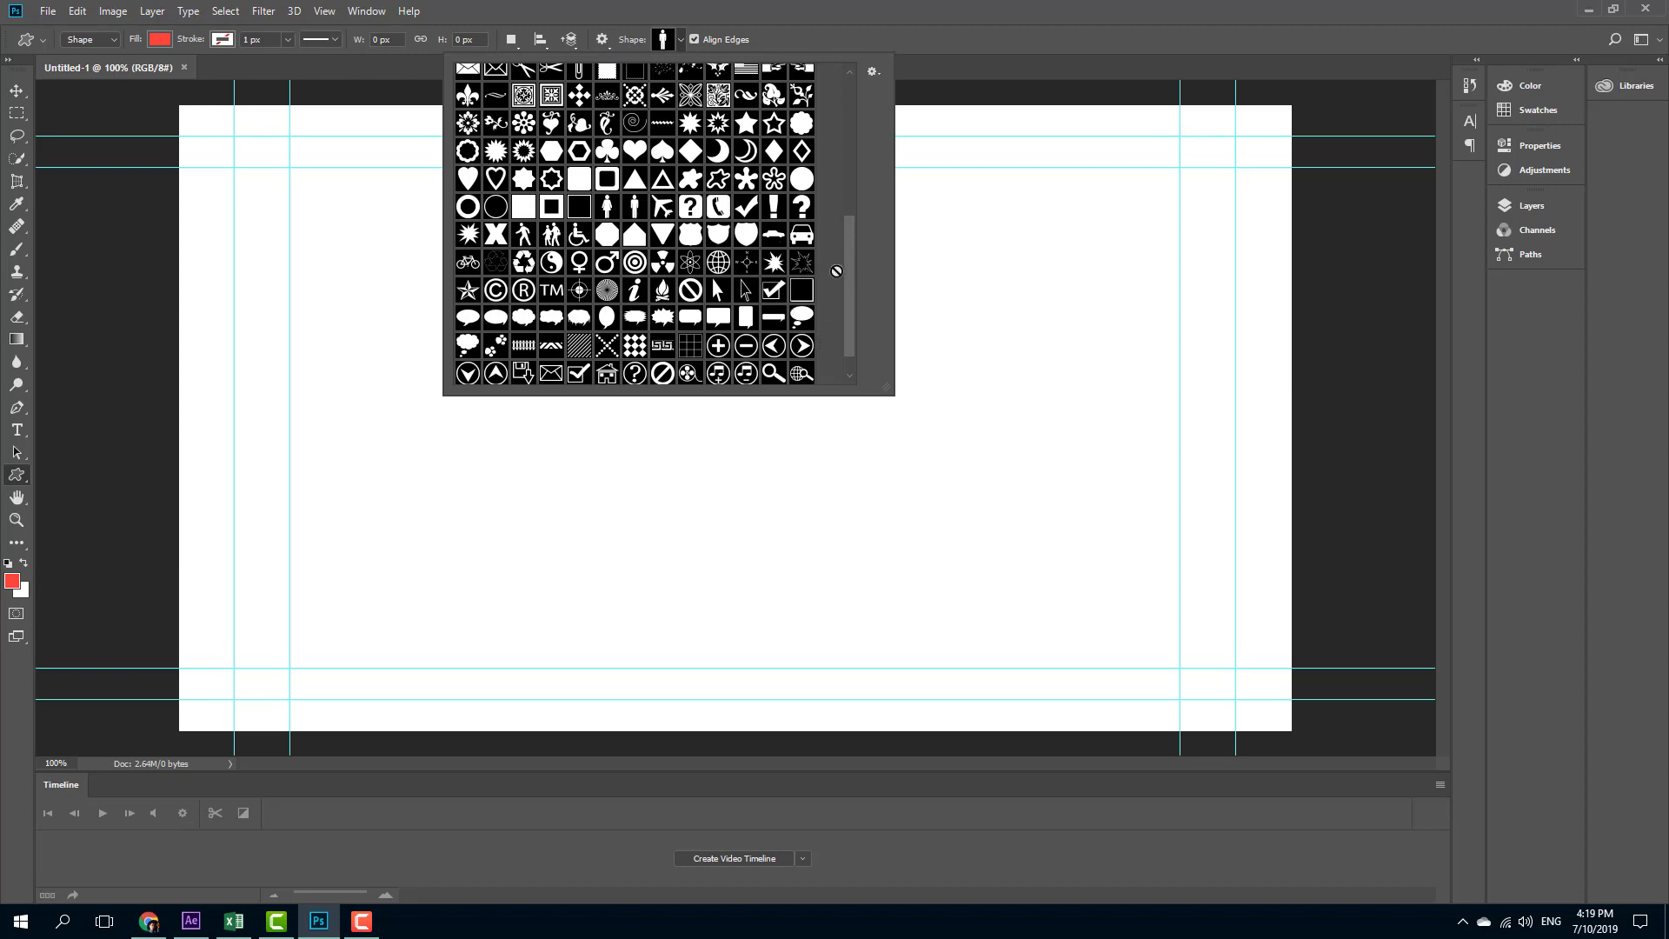
pyautogui.scroll(-1, 852, 258)
pyautogui.click(664, 186)
pyautogui.doubleClick(664, 187)
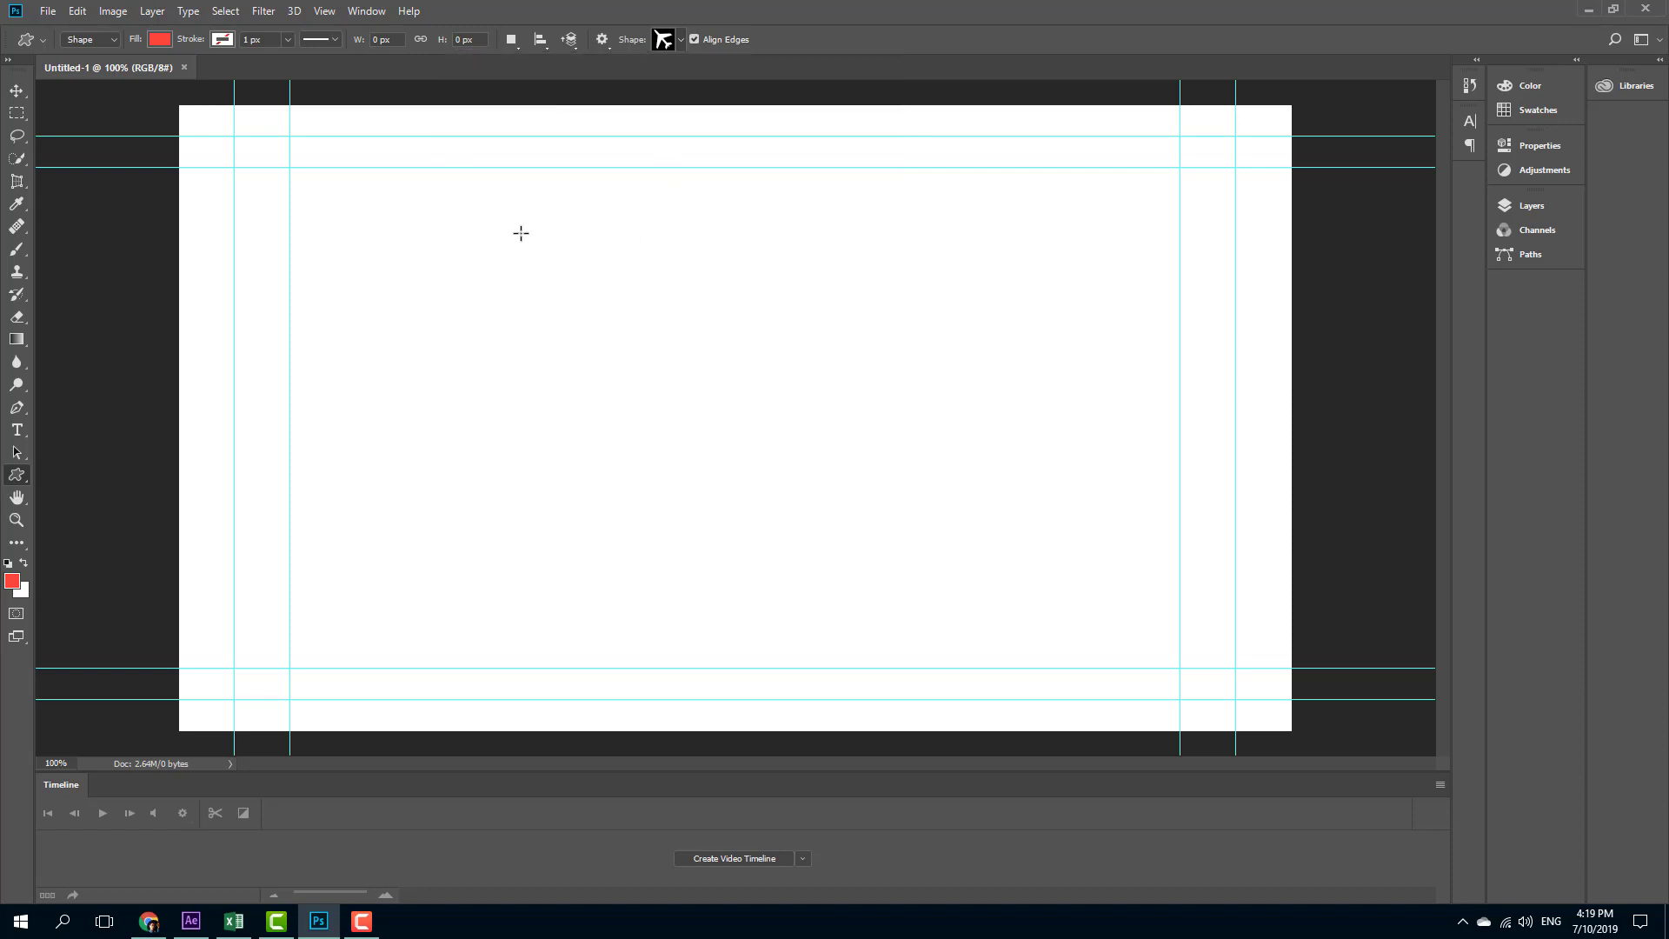
pyautogui.moveTo(485, 189); pyautogui.dragTo(1006, 649)
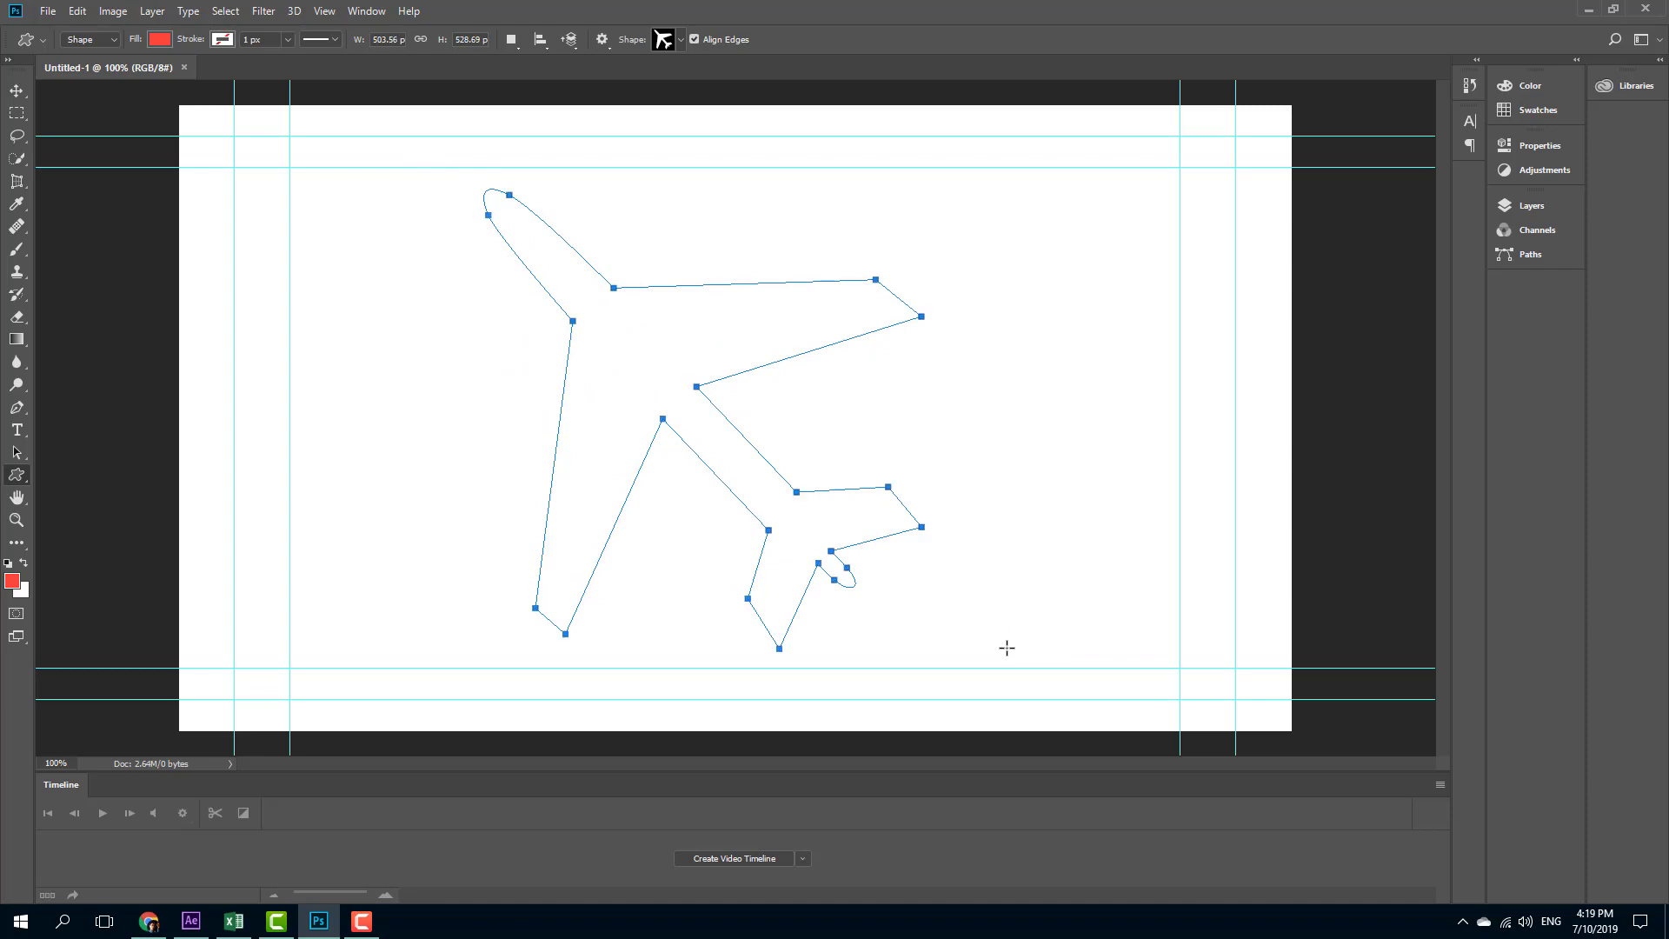
# Nudge the airplane shape slightly right toward the canvas centre.
pyautogui.click(16, 91)
pyautogui.moveTo(630, 361); pyautogui.dragTo(665, 361)
pyautogui.click(1043, 432)
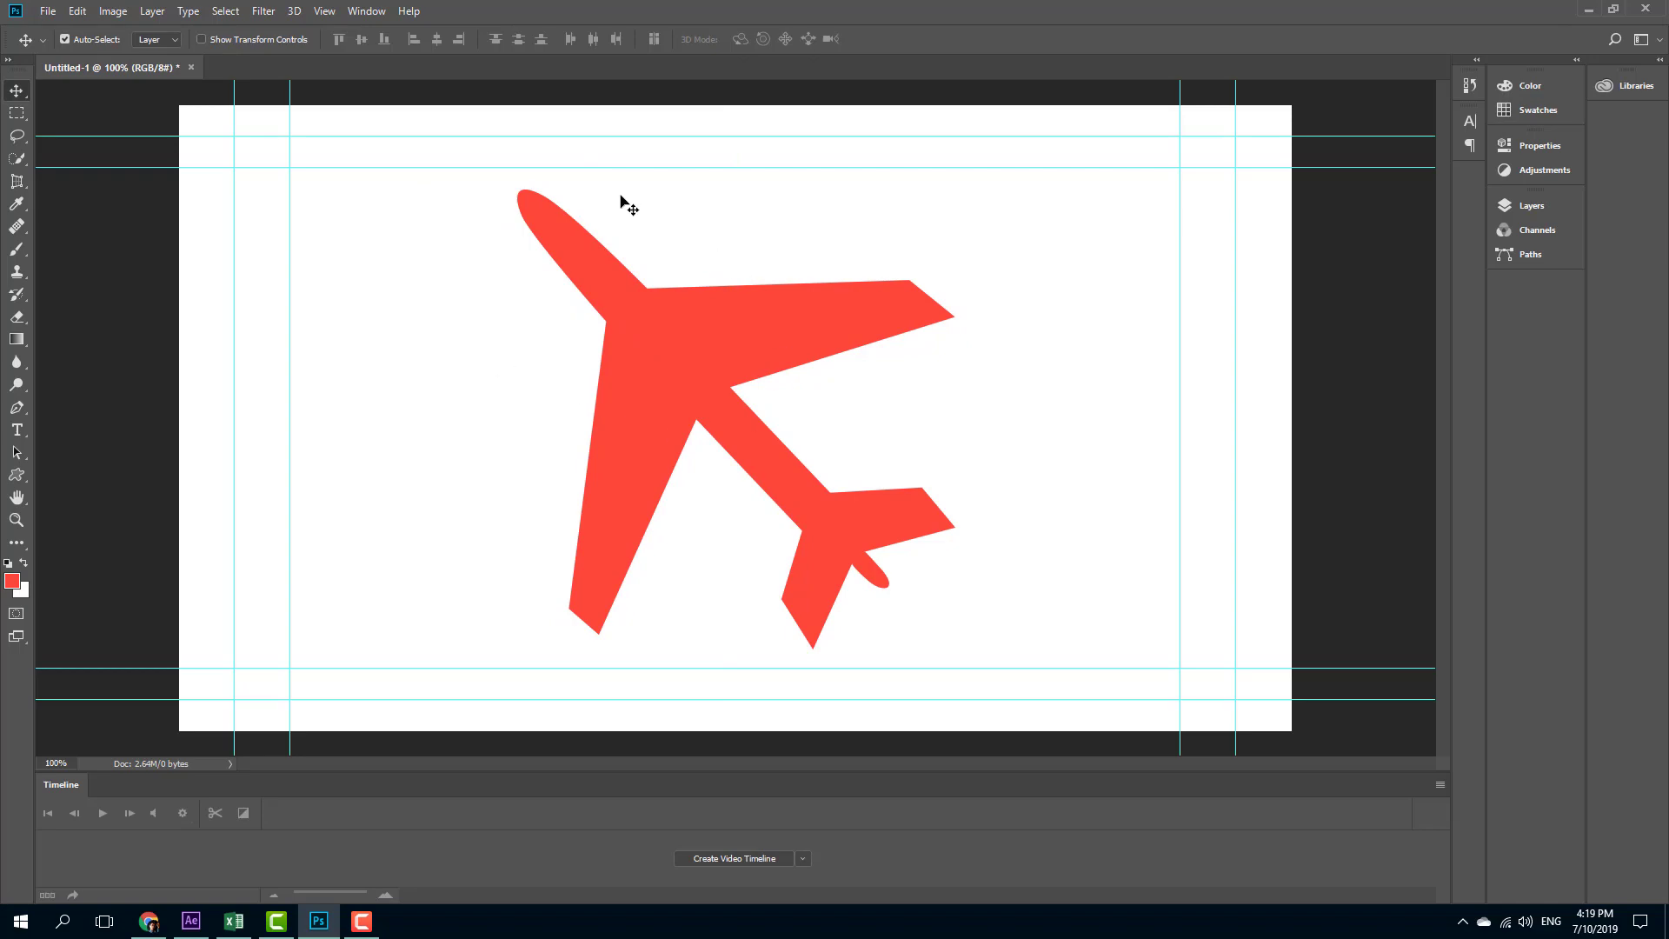
# Save the document as Airplane.psd in the Element3D folder, accepting the format options.
pyautogui.click(47, 12)
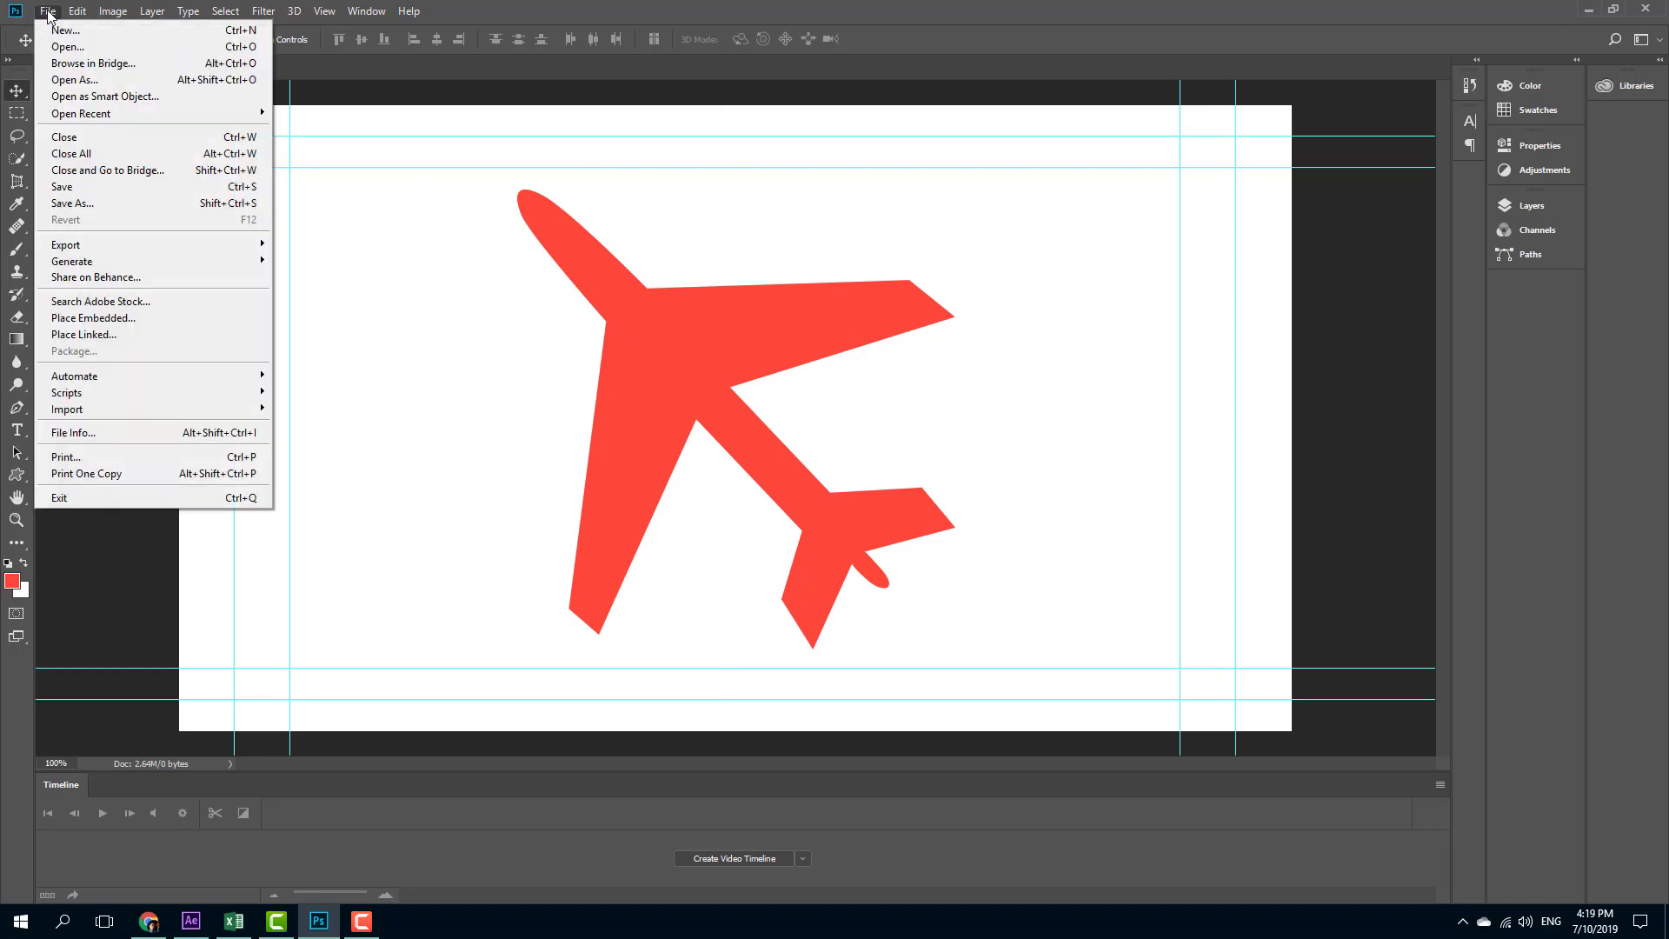
pyautogui.click(134, 202)
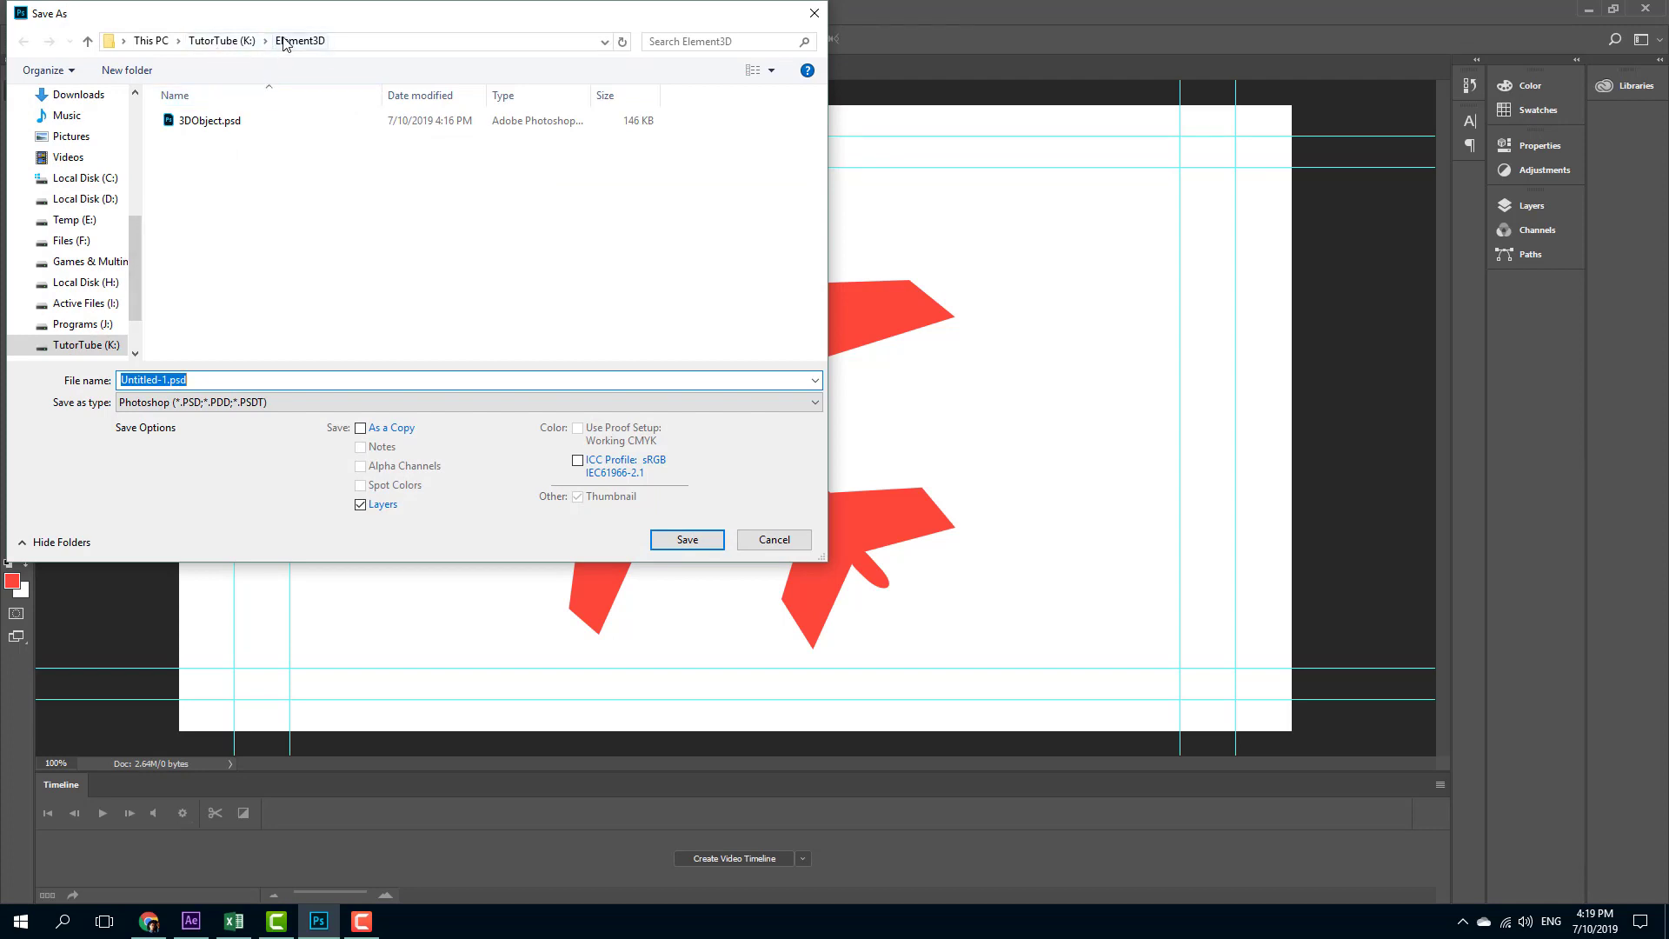
pyautogui.moveTo(168, 380); pyautogui.dragTo(42, 373)
pyautogui.write('Airplane')
pyautogui.click(696, 540)
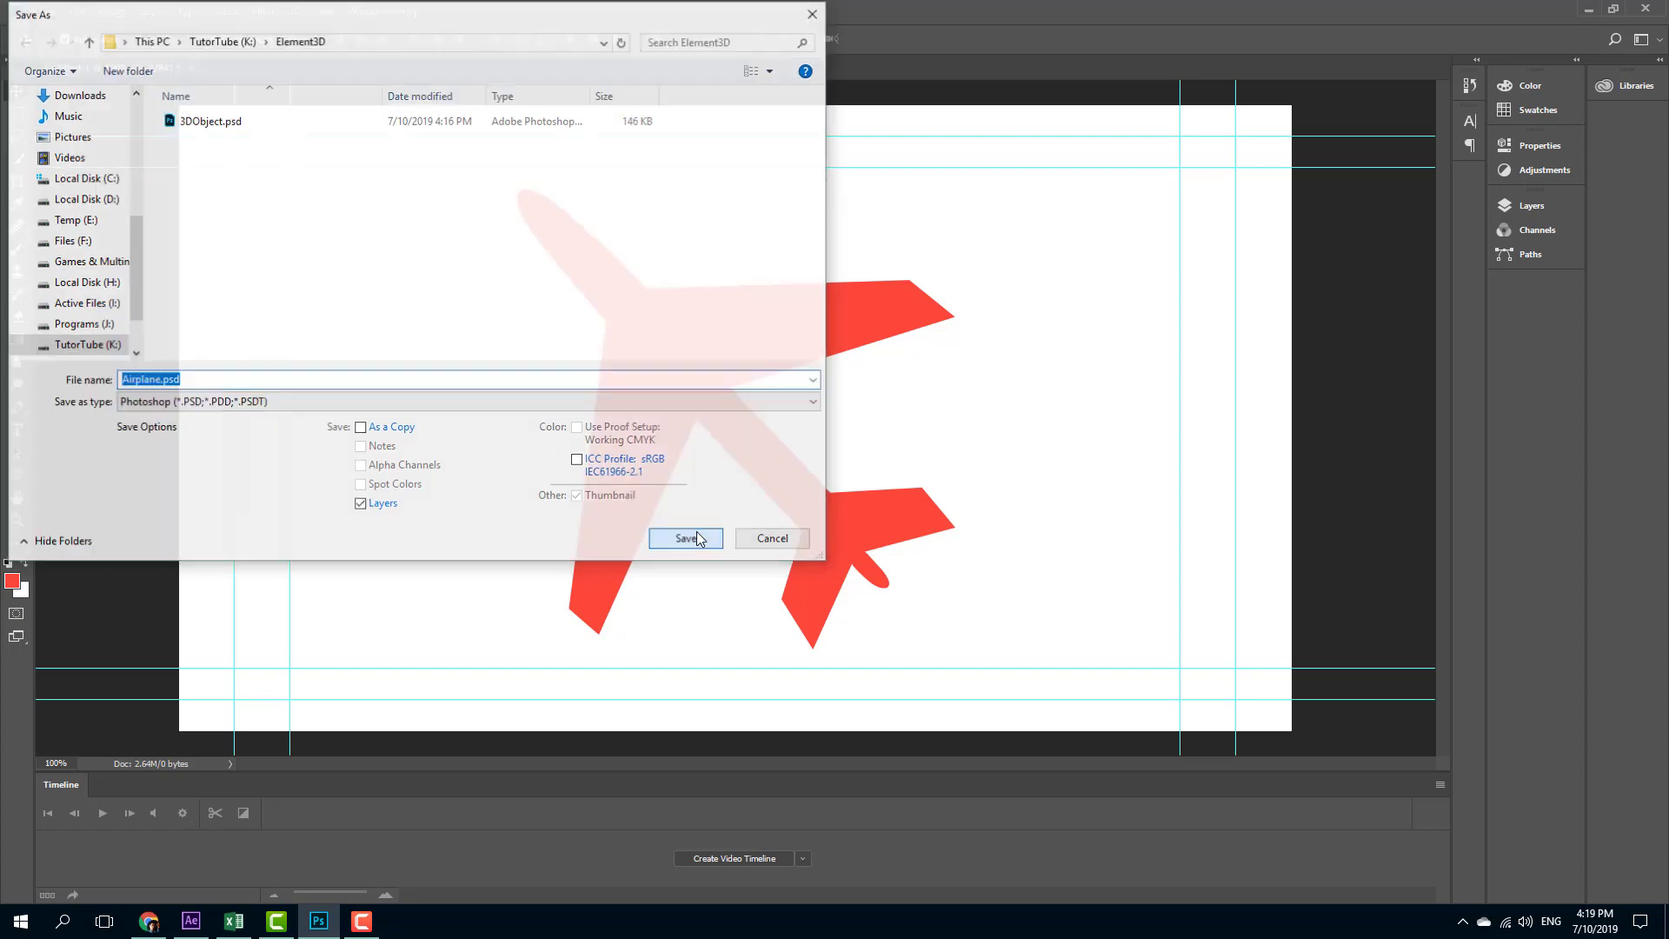
pyautogui.click(1052, 284)
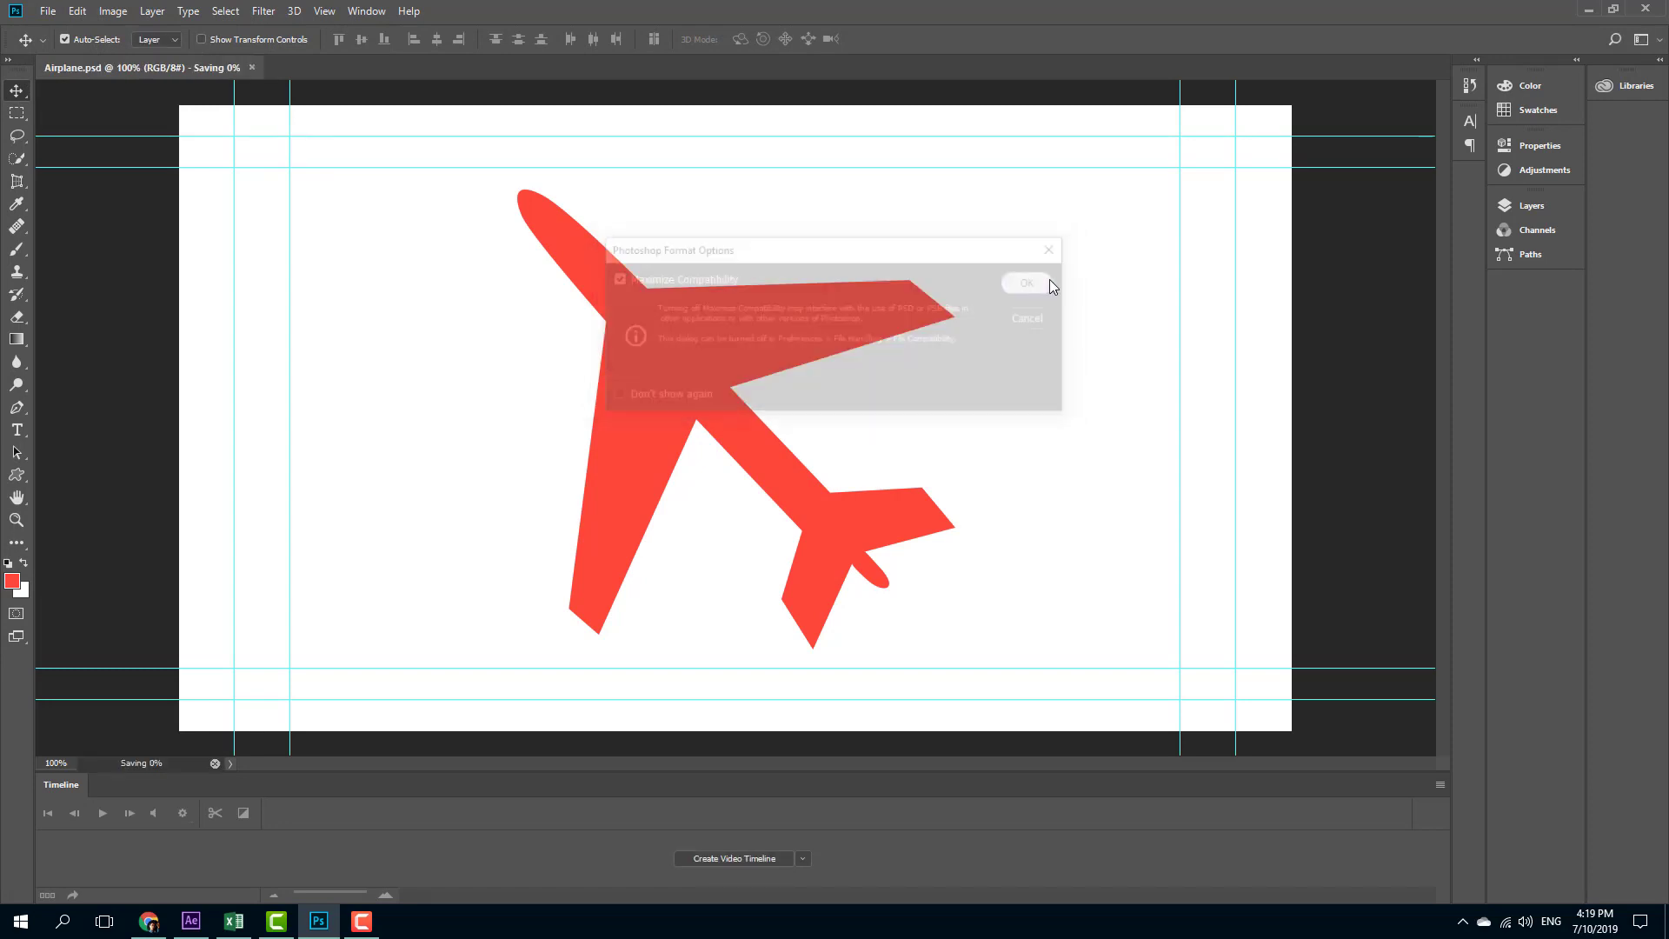
pyautogui.click(668, 341)
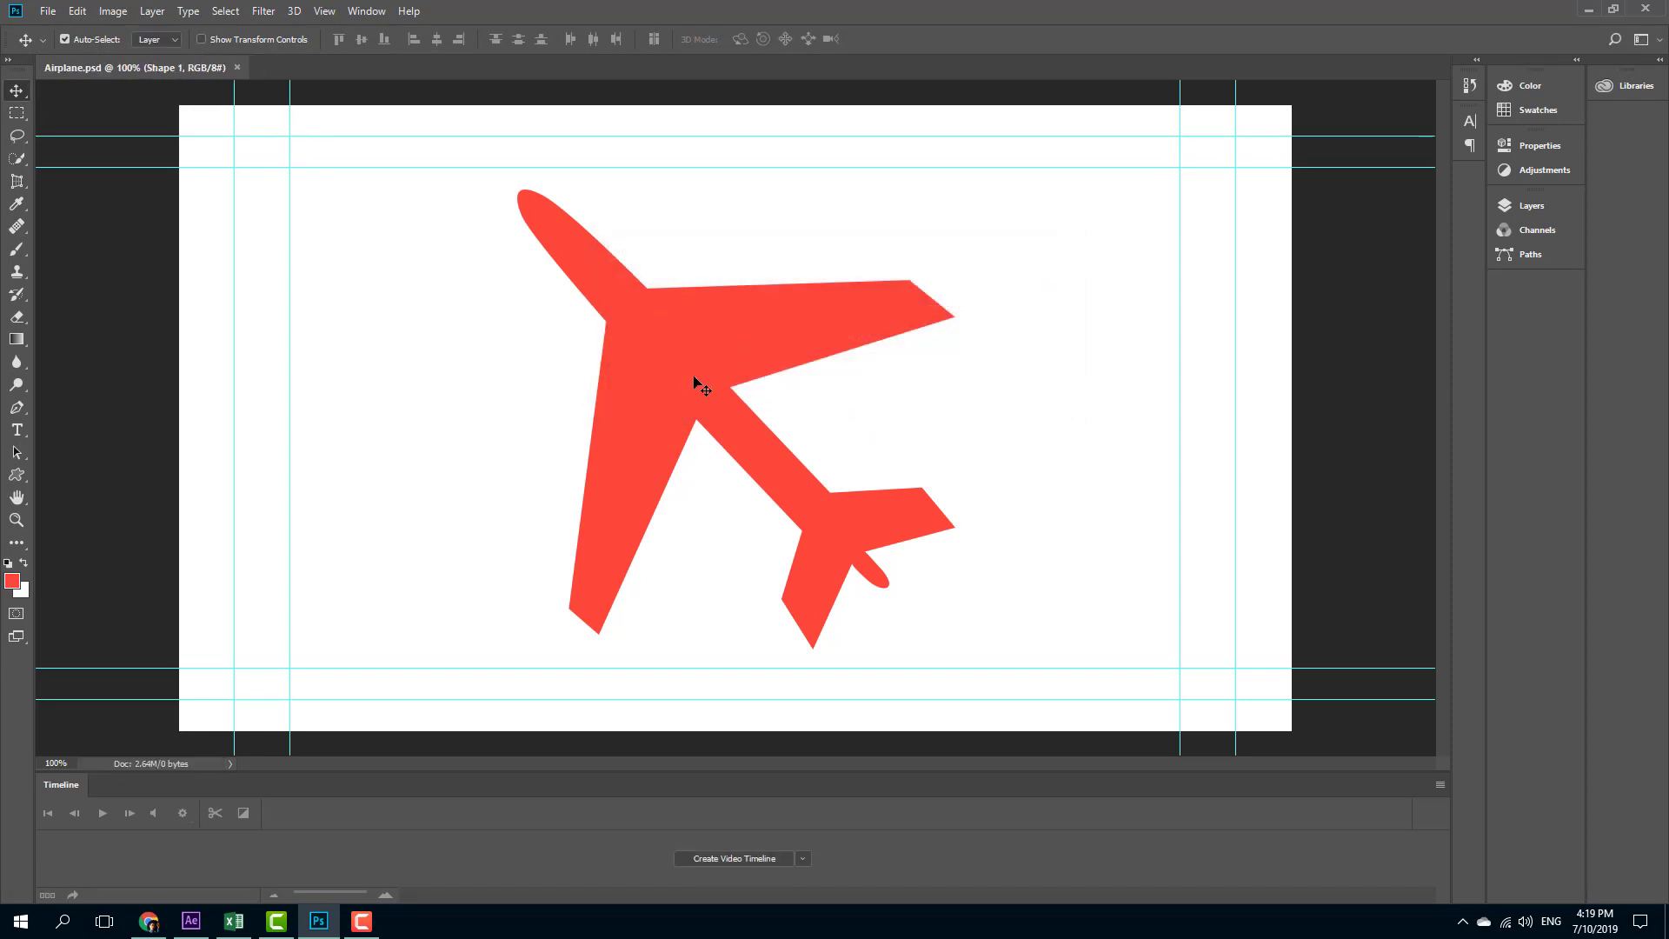
# Keep the Custom Shape Tool in Shape mode rather than Path or Pixels.
pyautogui.click(12, 476)
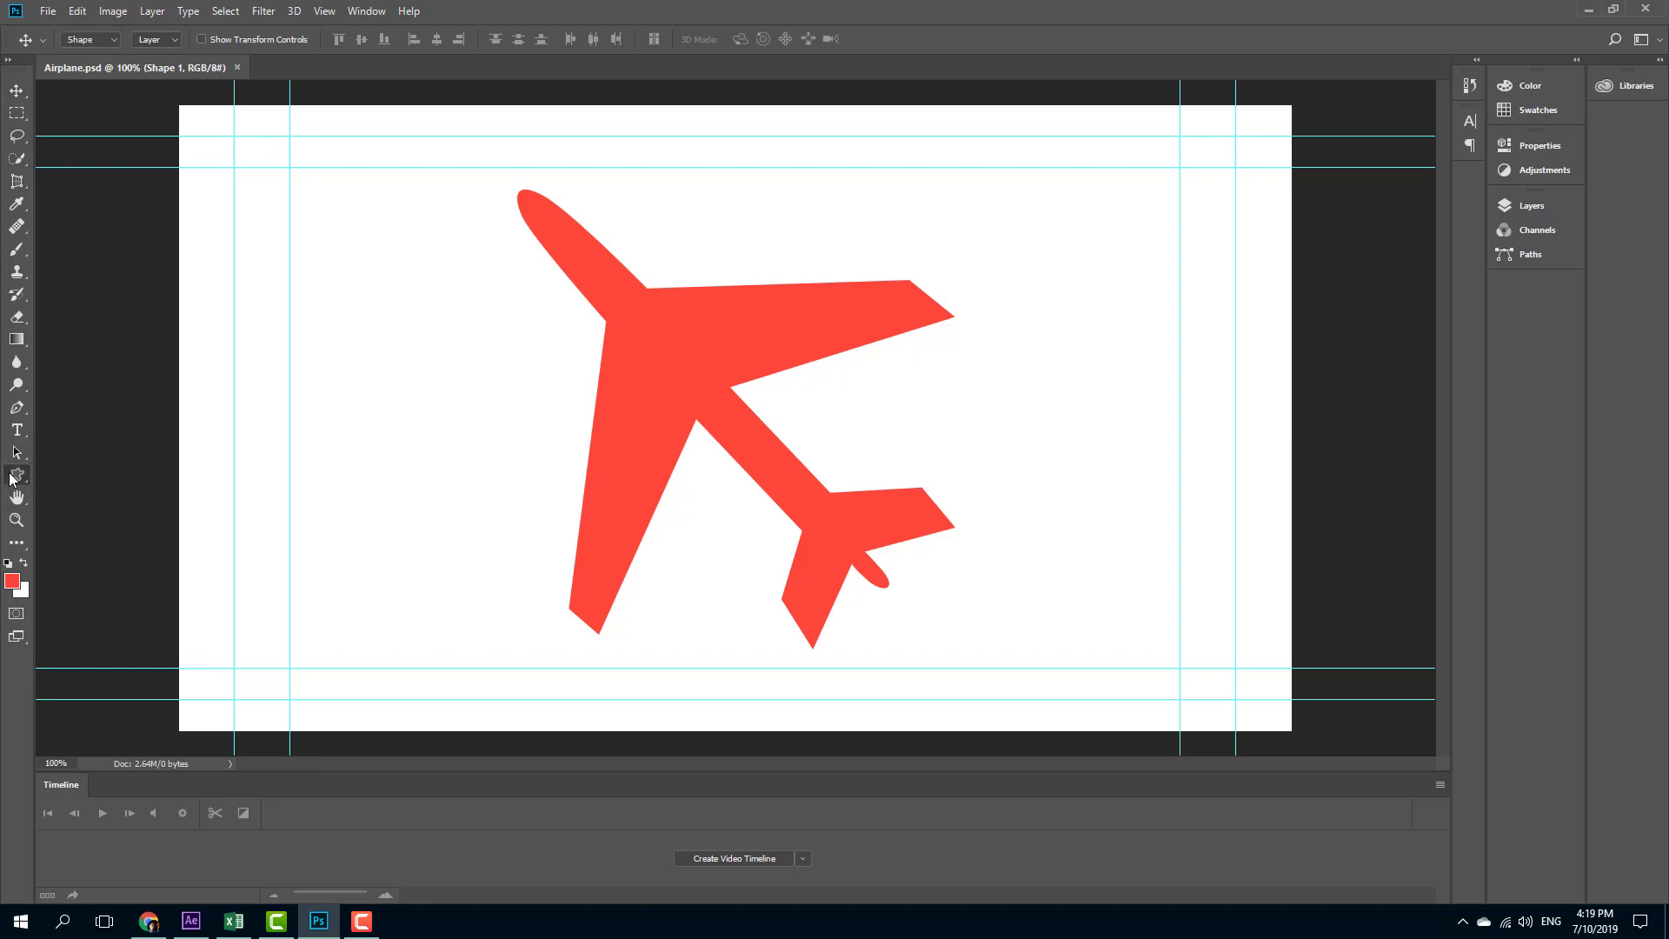
pyautogui.click(79, 40)
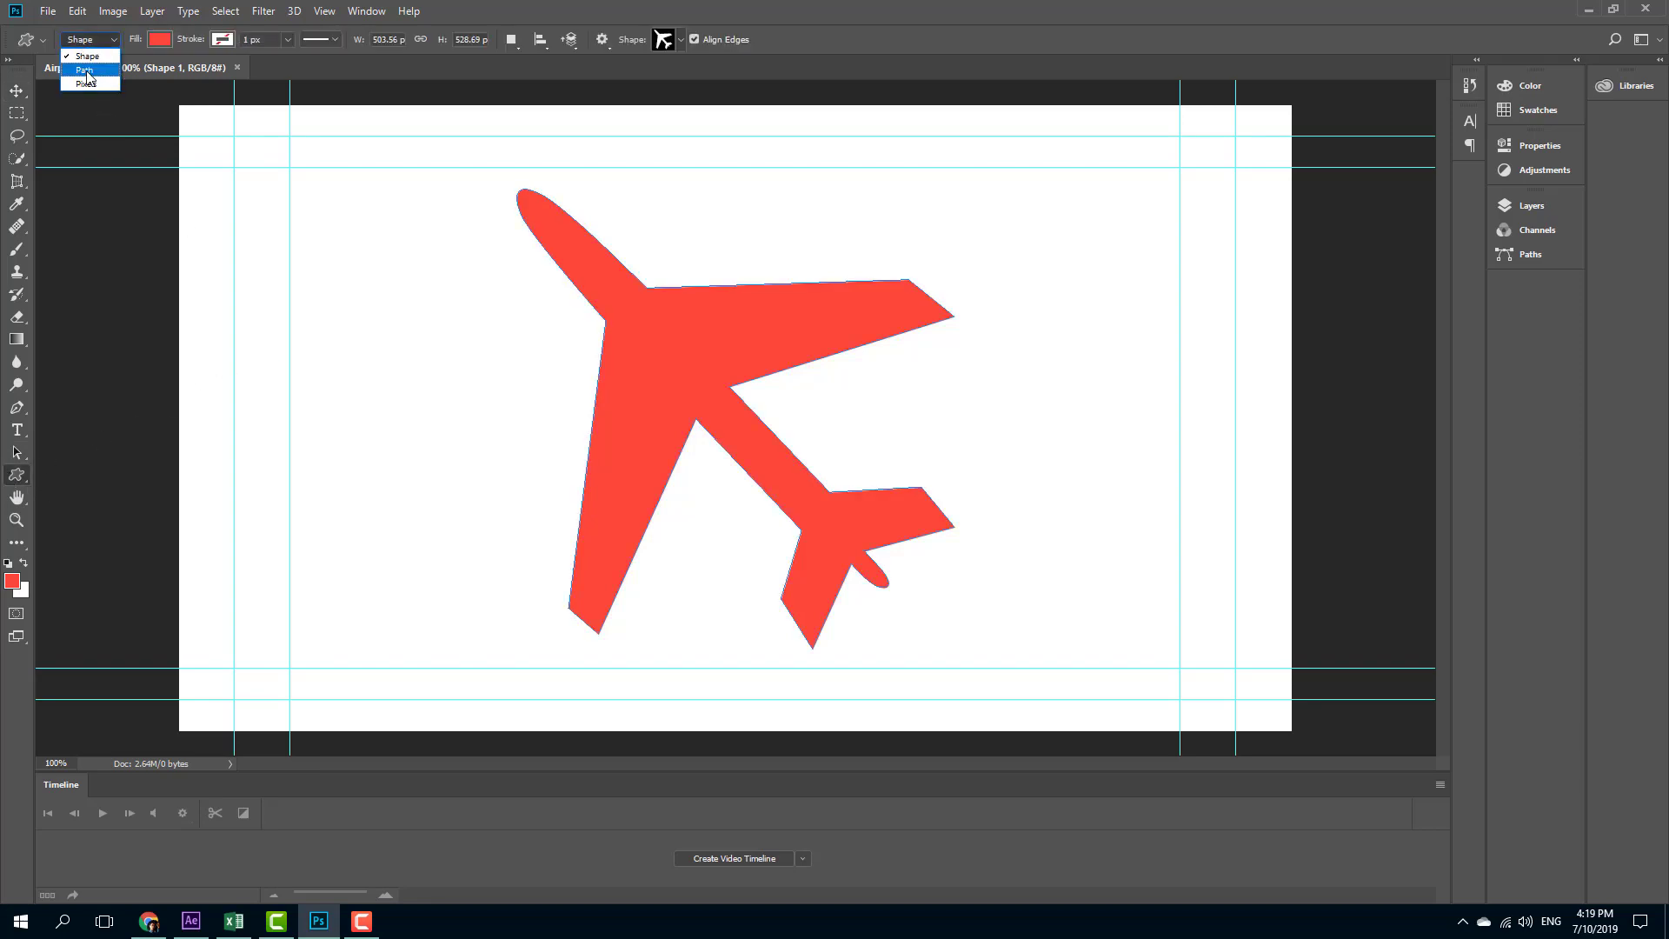
pyautogui.click(757, 39)
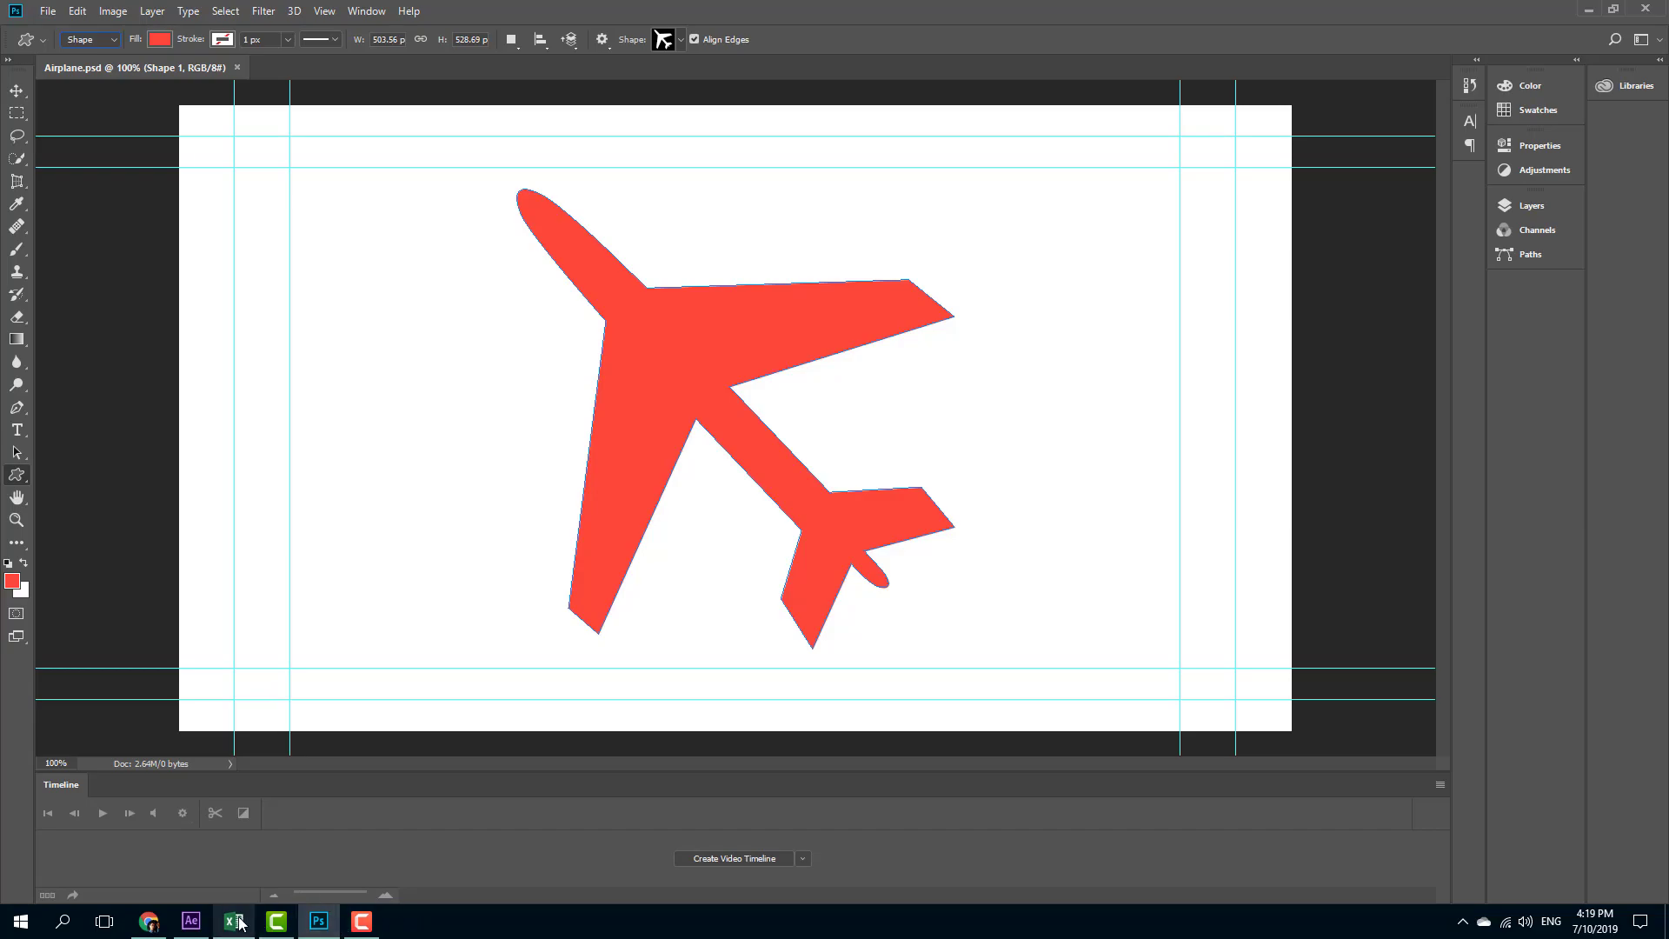
# Import Airplane.psd into After Effects as Composition - Retain Layer Sizes.
pyautogui.click(192, 921)
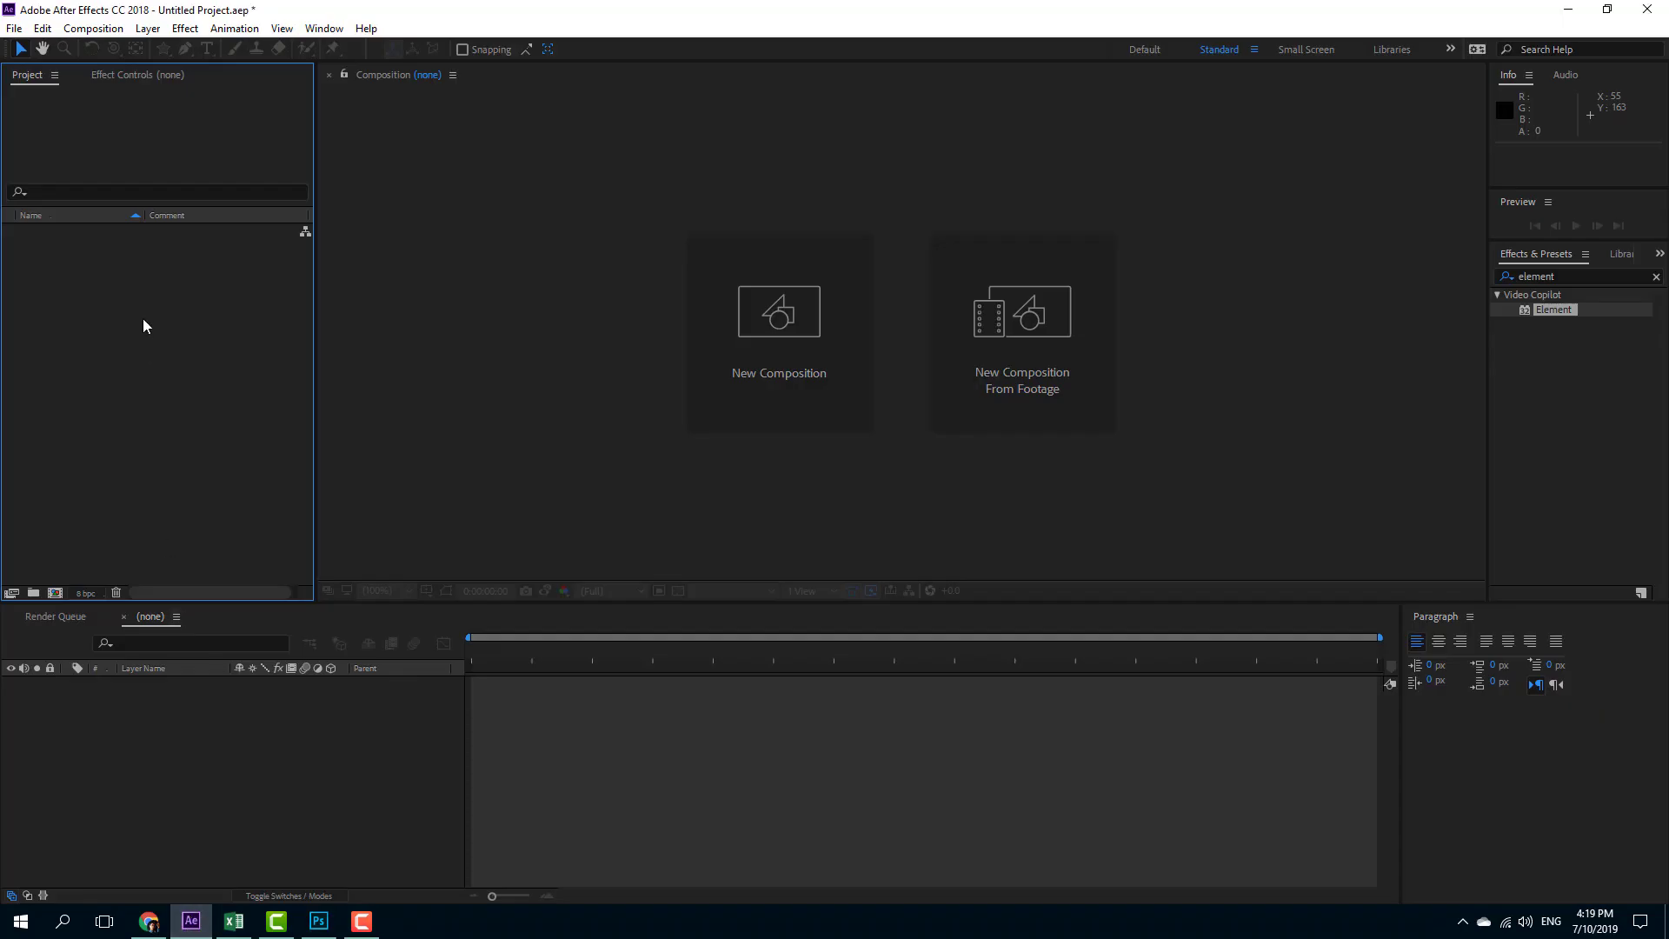
pyautogui.doubleClick(94, 273)
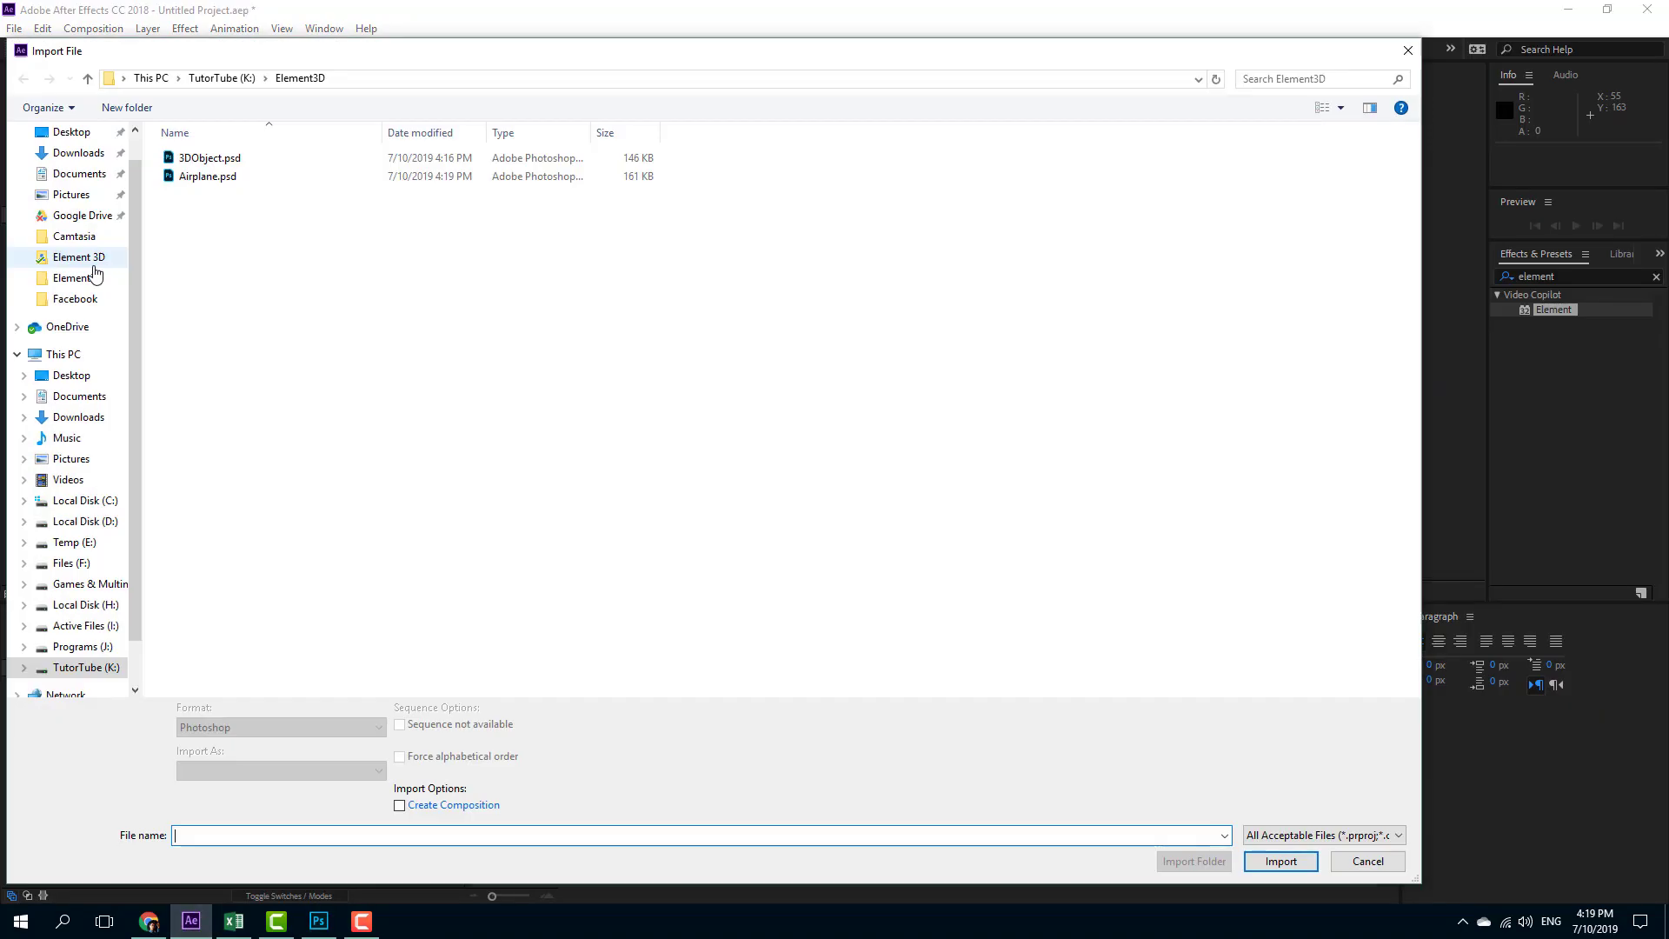
pyautogui.doubleClick(189, 178)
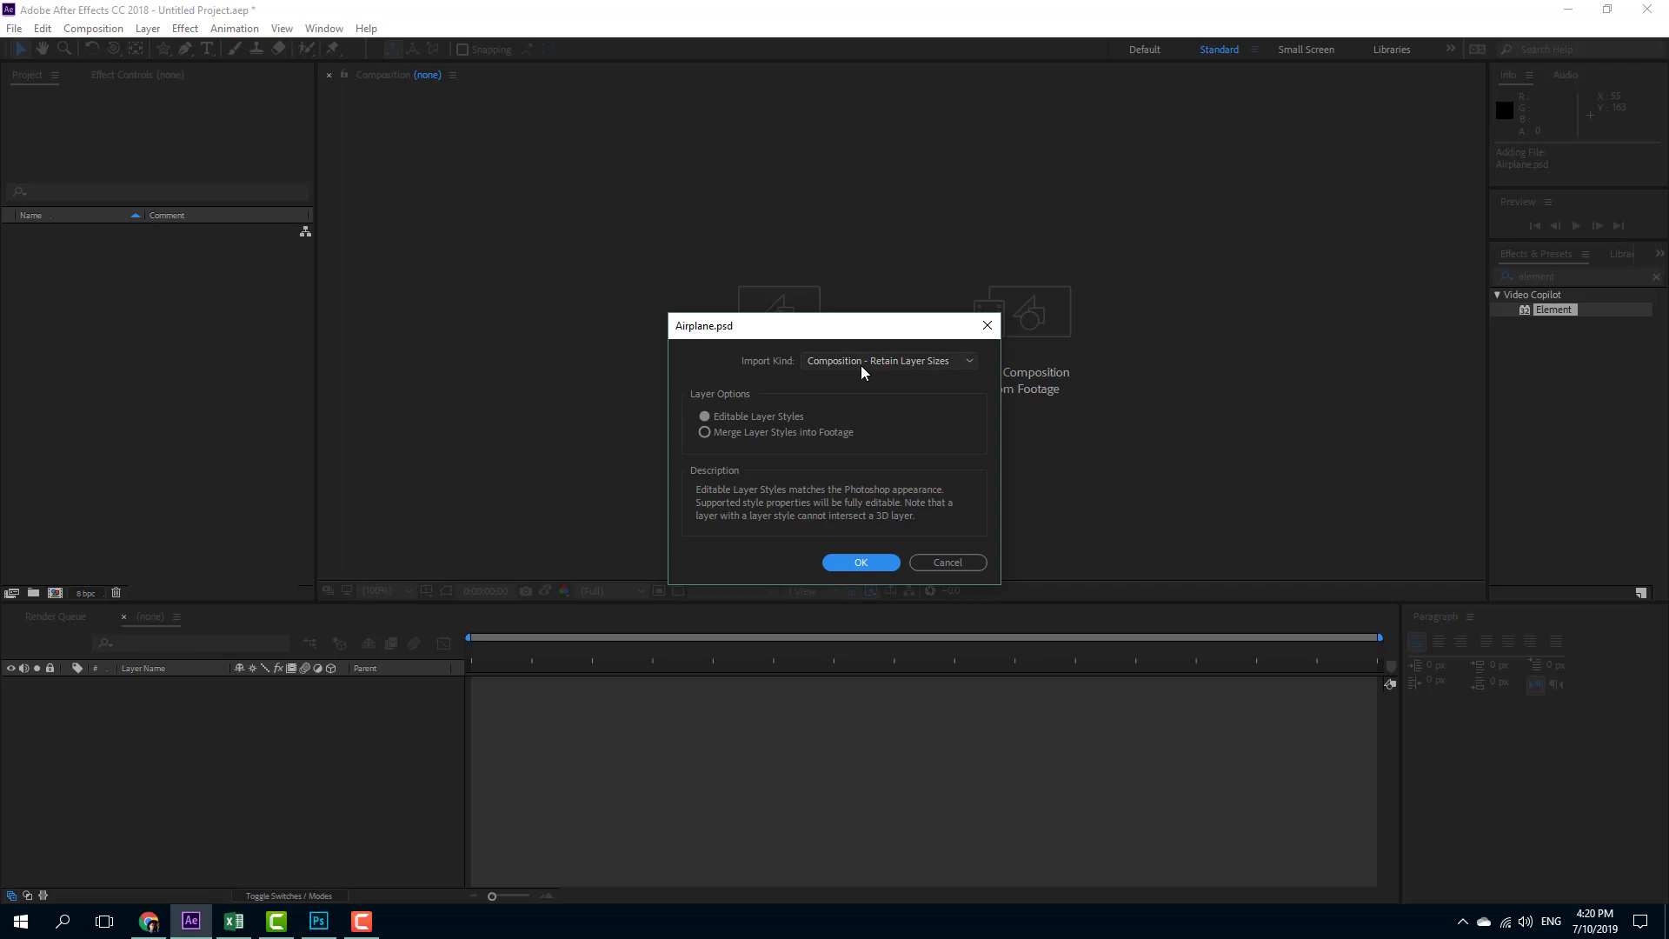
pyautogui.click(914, 363)
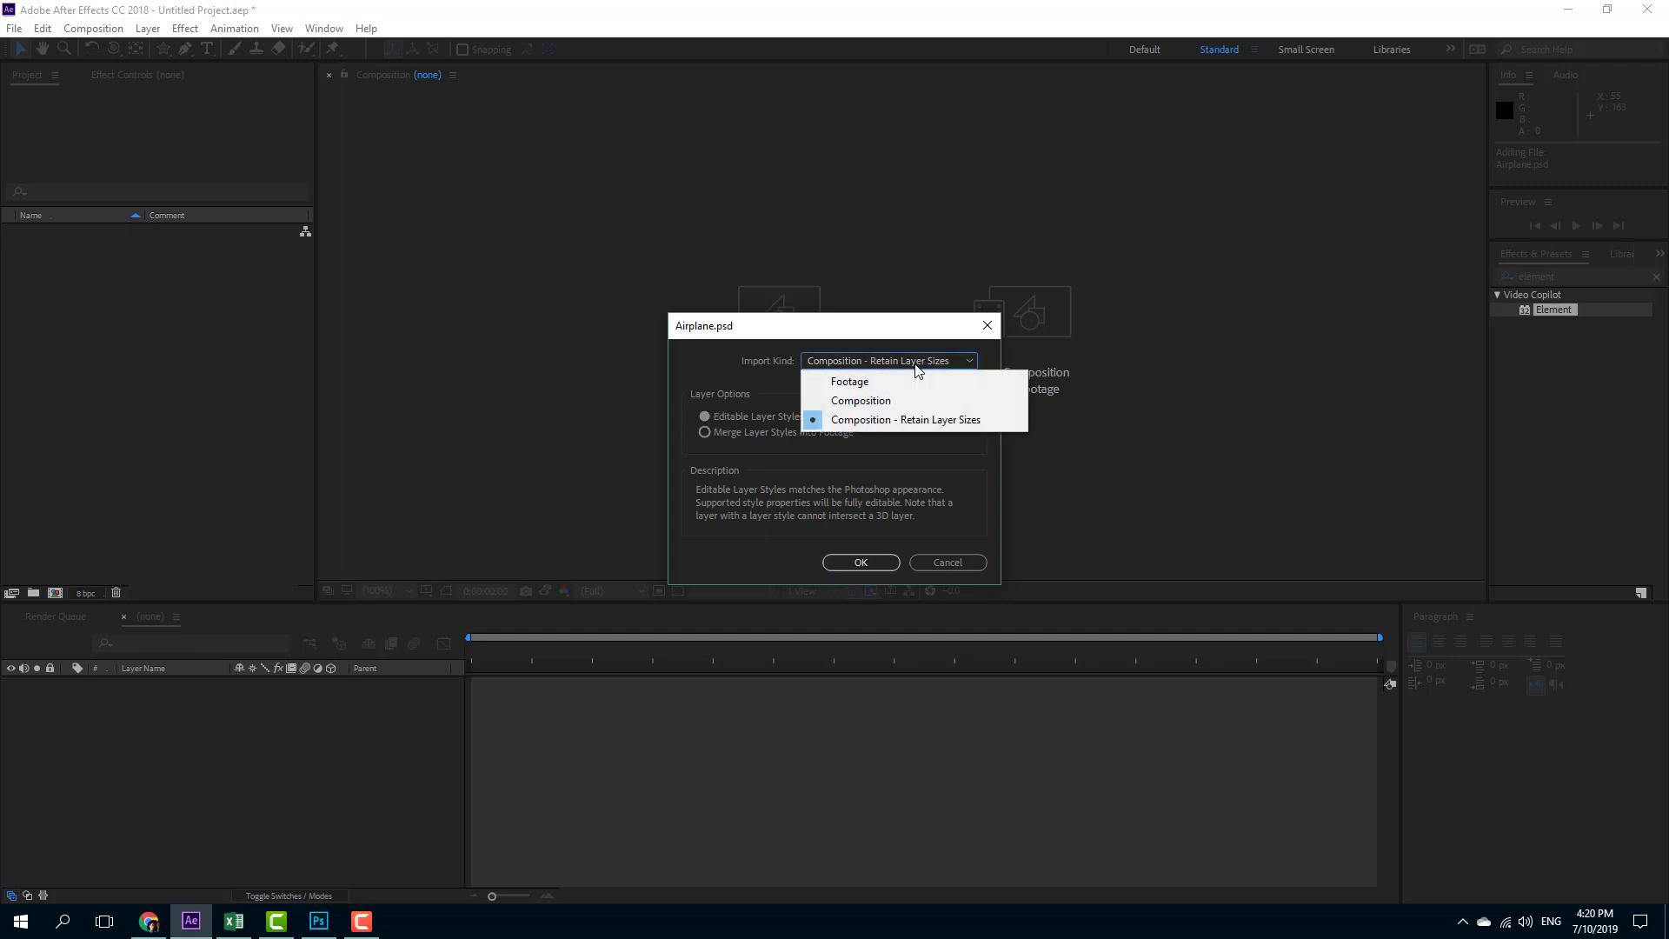
pyautogui.click(883, 423)
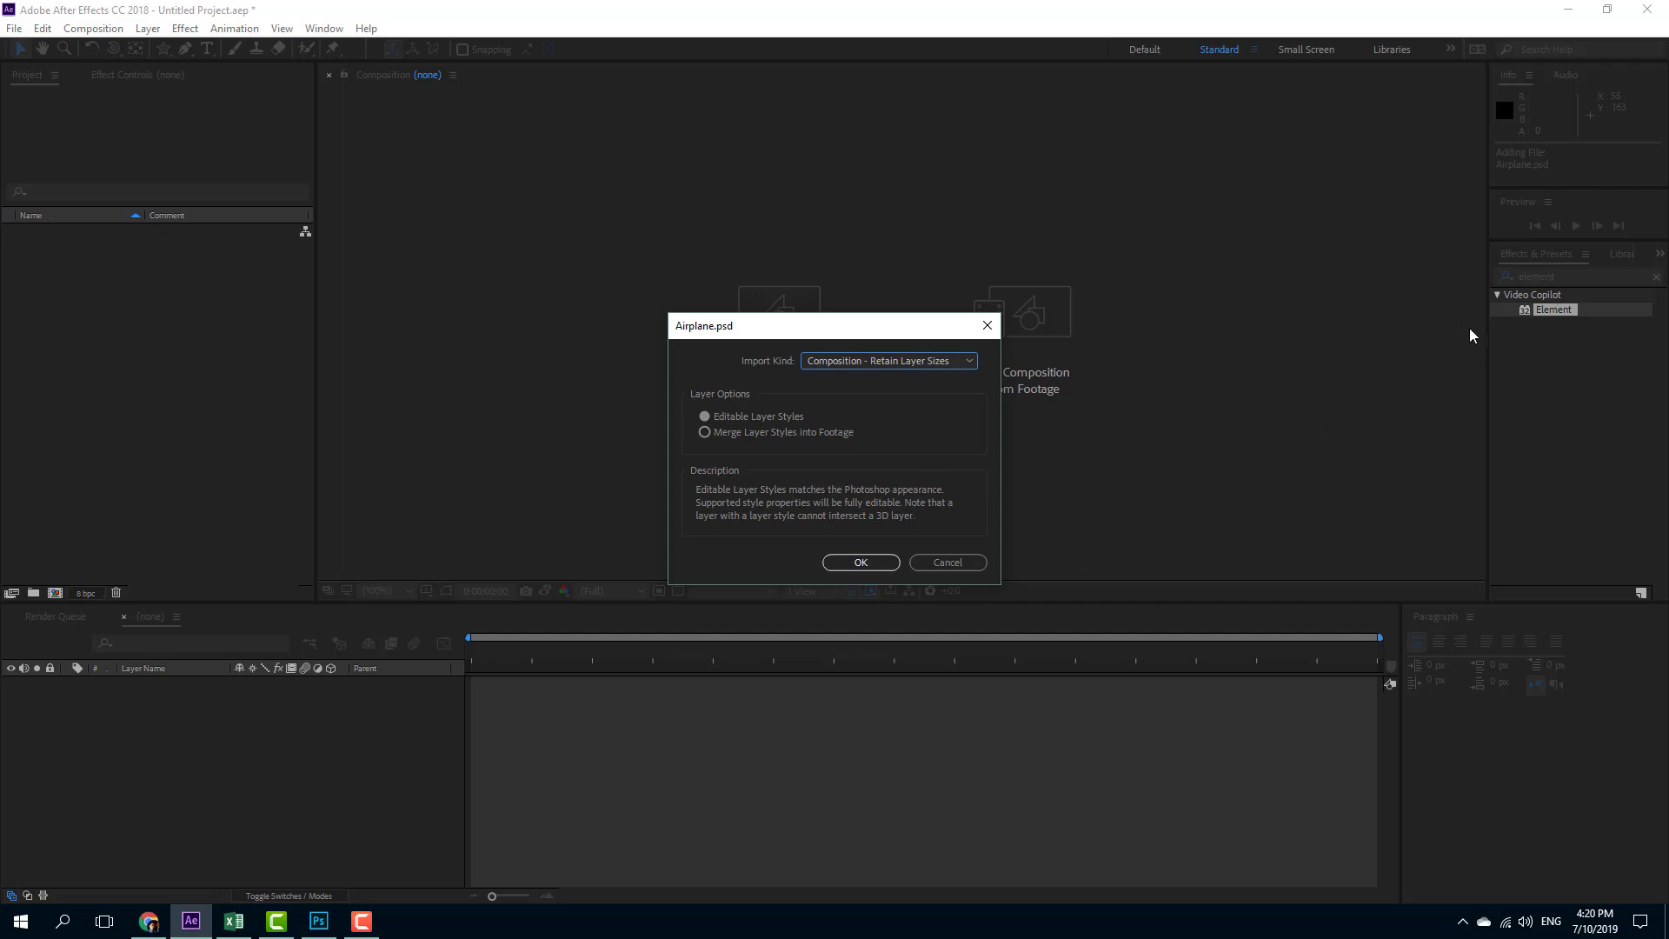
pyautogui.click(854, 565)
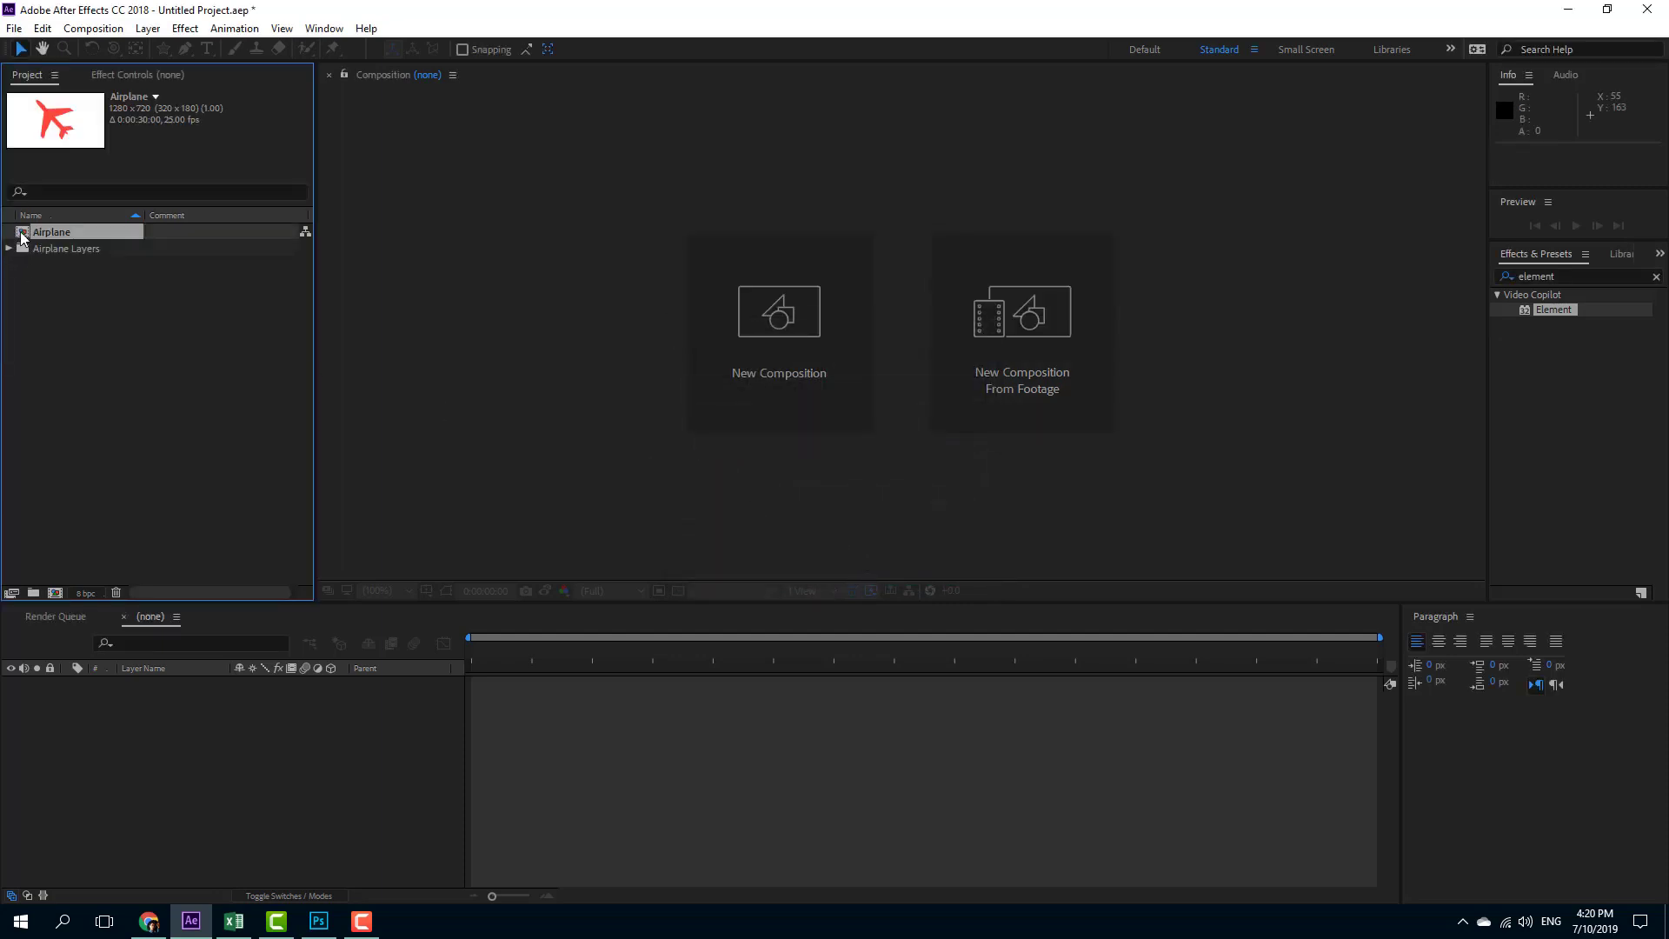
# Open the Airplane comp and drop the Element effect onto its Background layer.
pyautogui.doubleClick(21, 234)
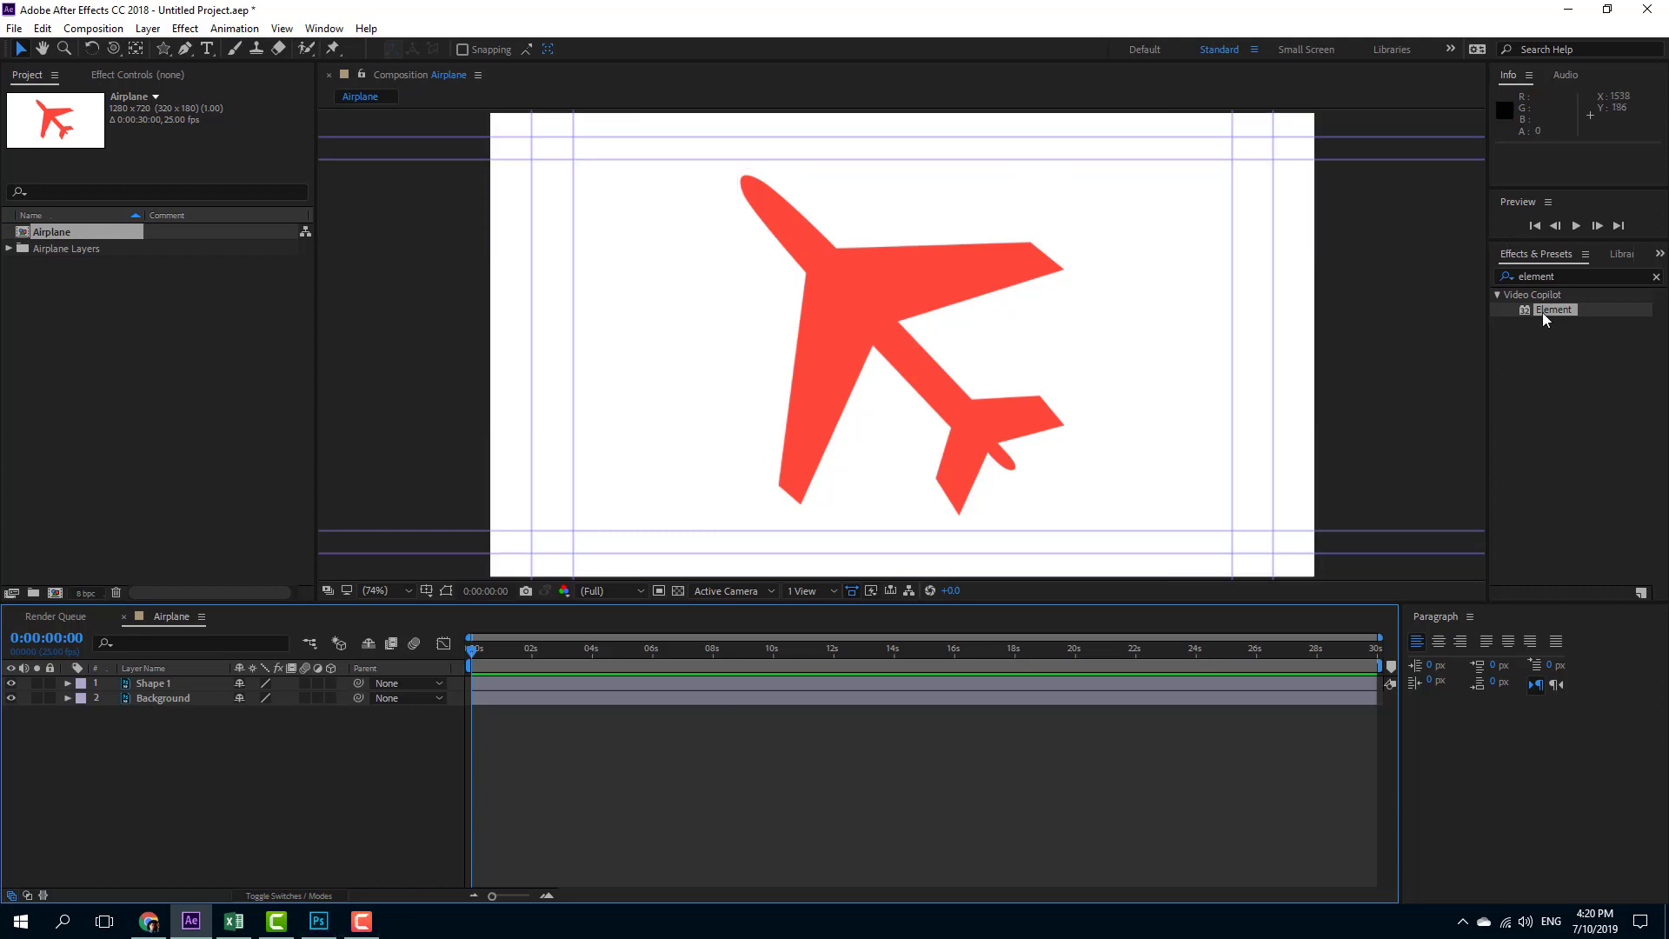
pyautogui.moveTo(1548, 306); pyautogui.dragTo(165, 699)
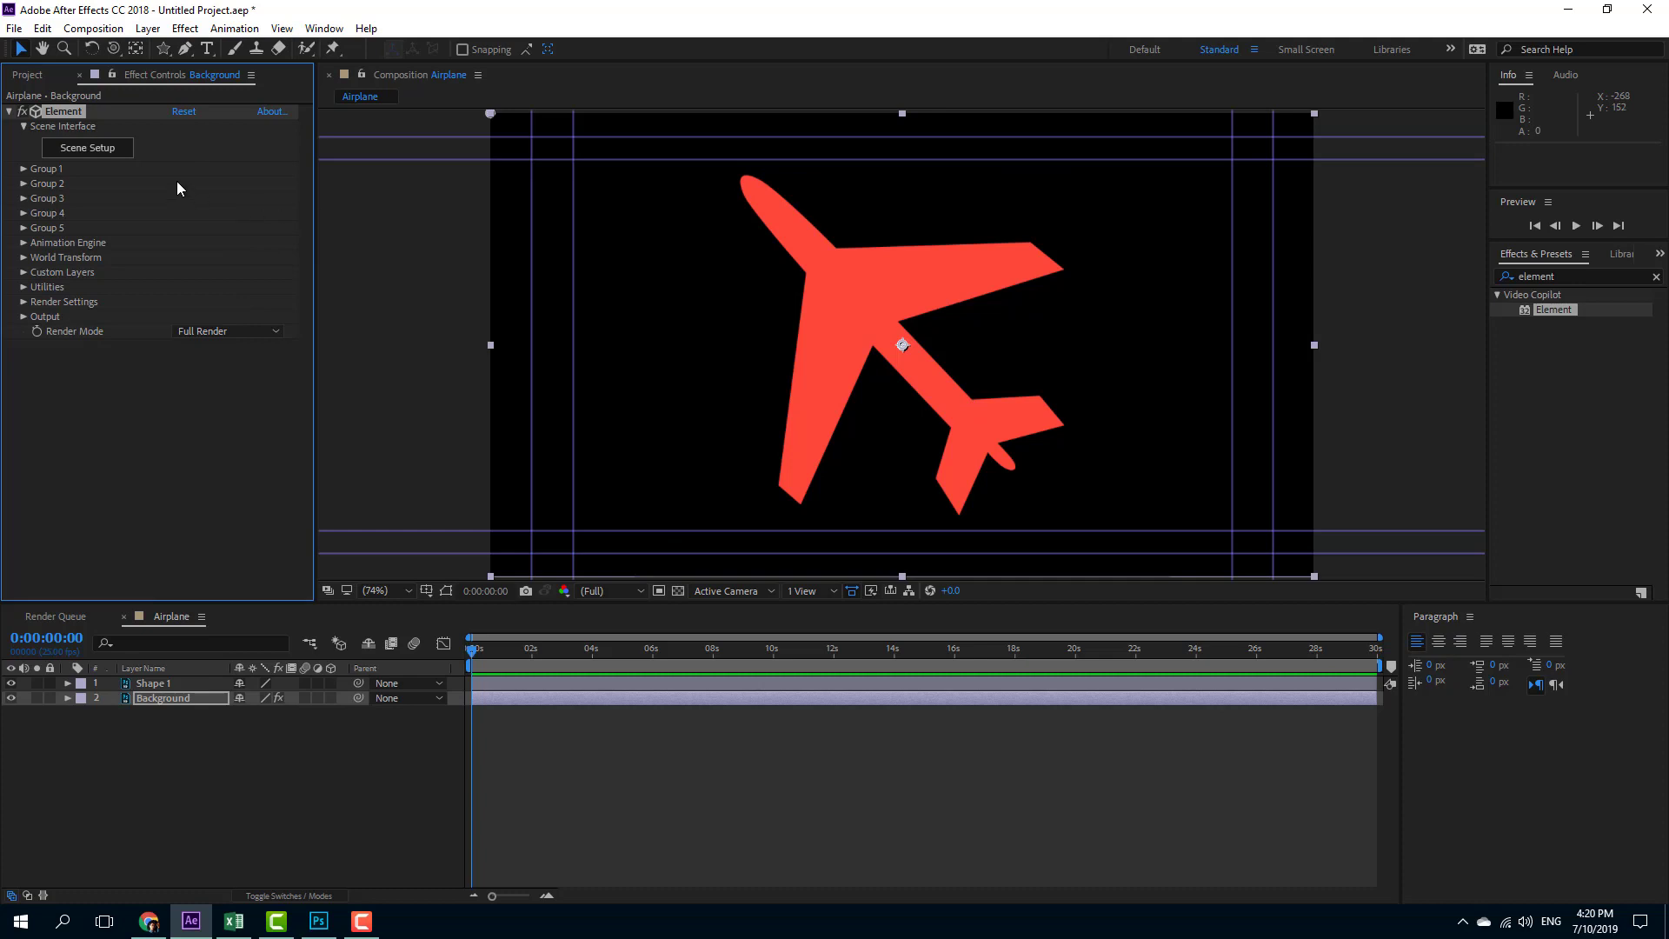
# Set Element's Custom Layers Path Layer 1 to 1. Shape 1.
pyautogui.click(24, 272)
pyautogui.click(39, 287)
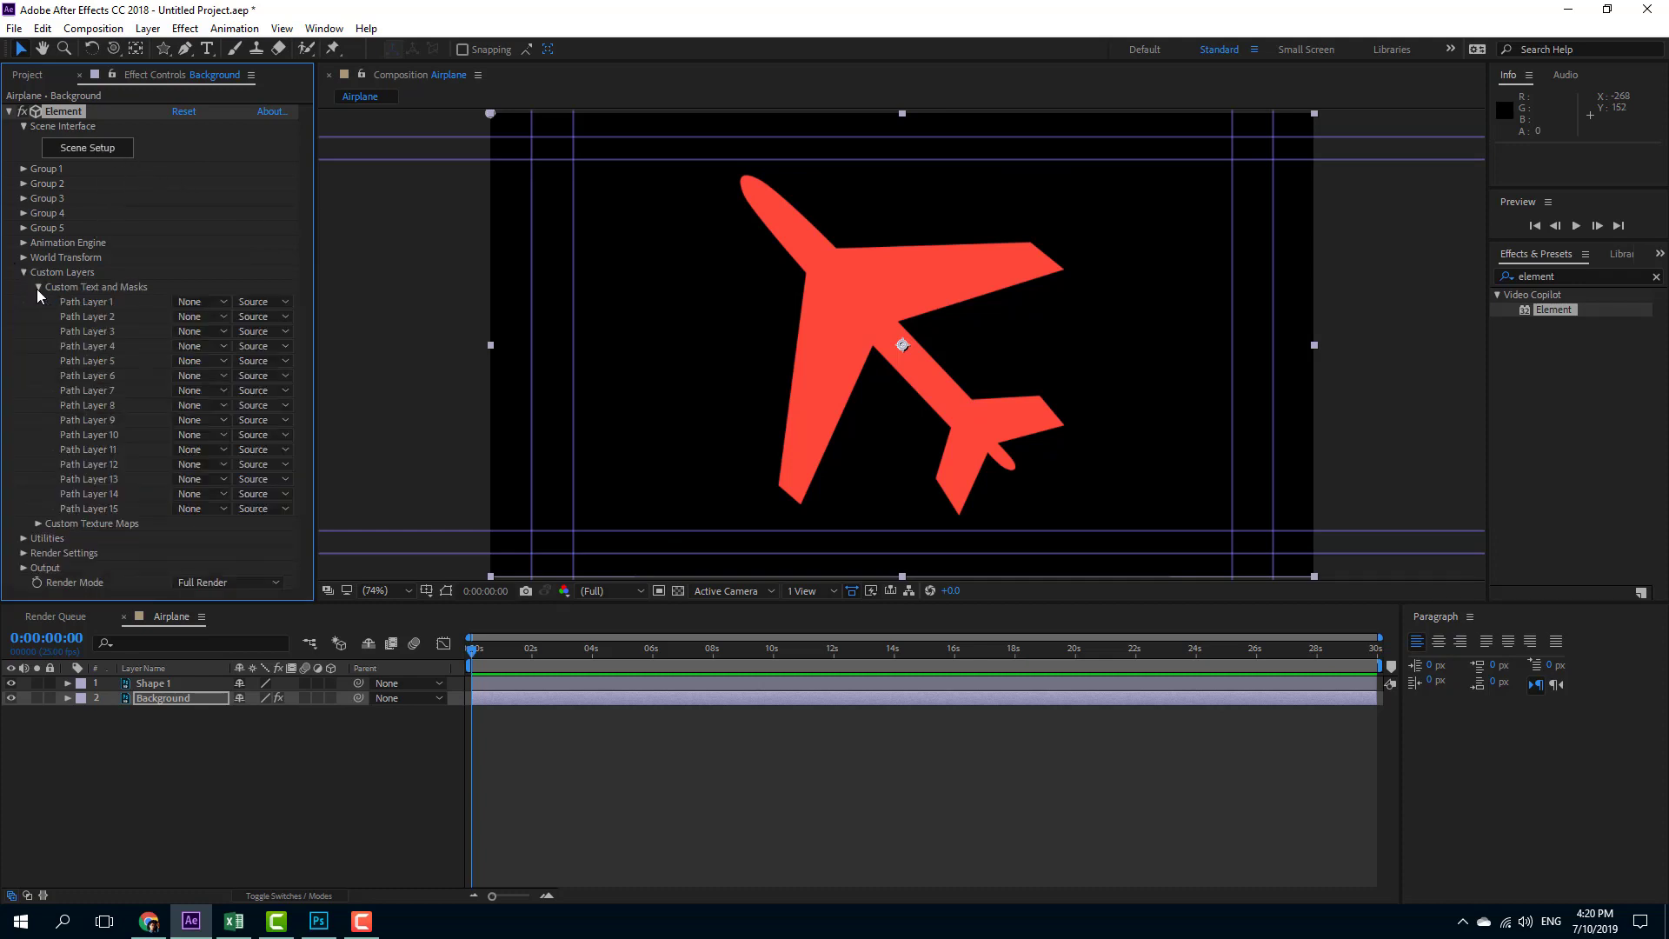
pyautogui.click(201, 300)
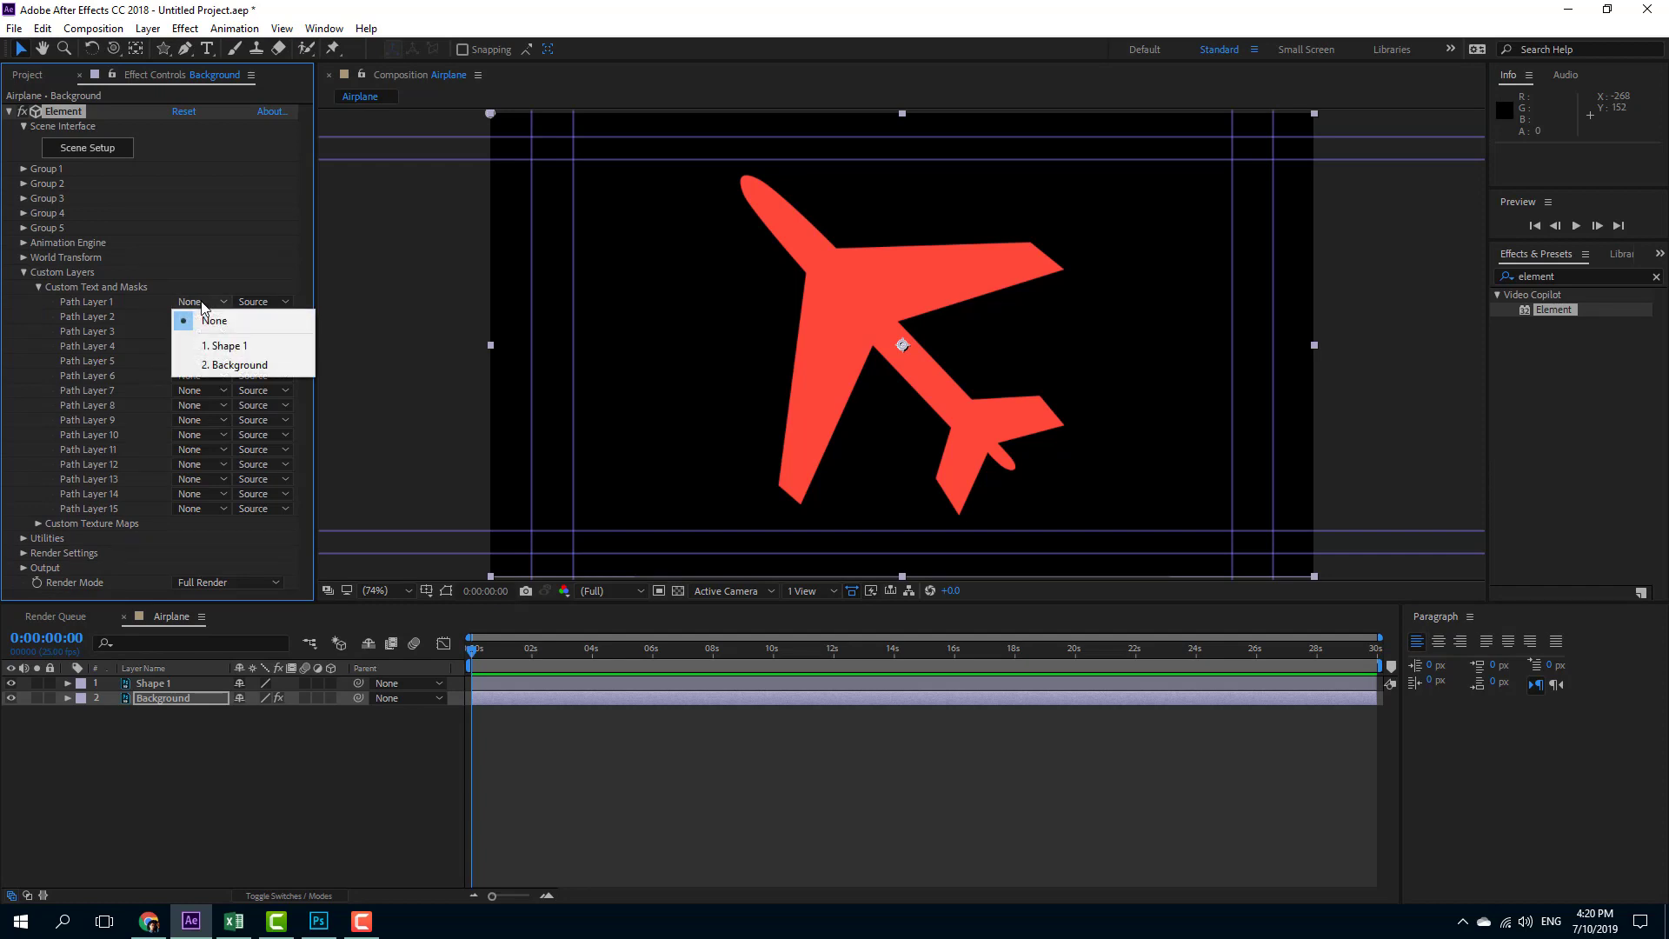
pyautogui.click(288, 346)
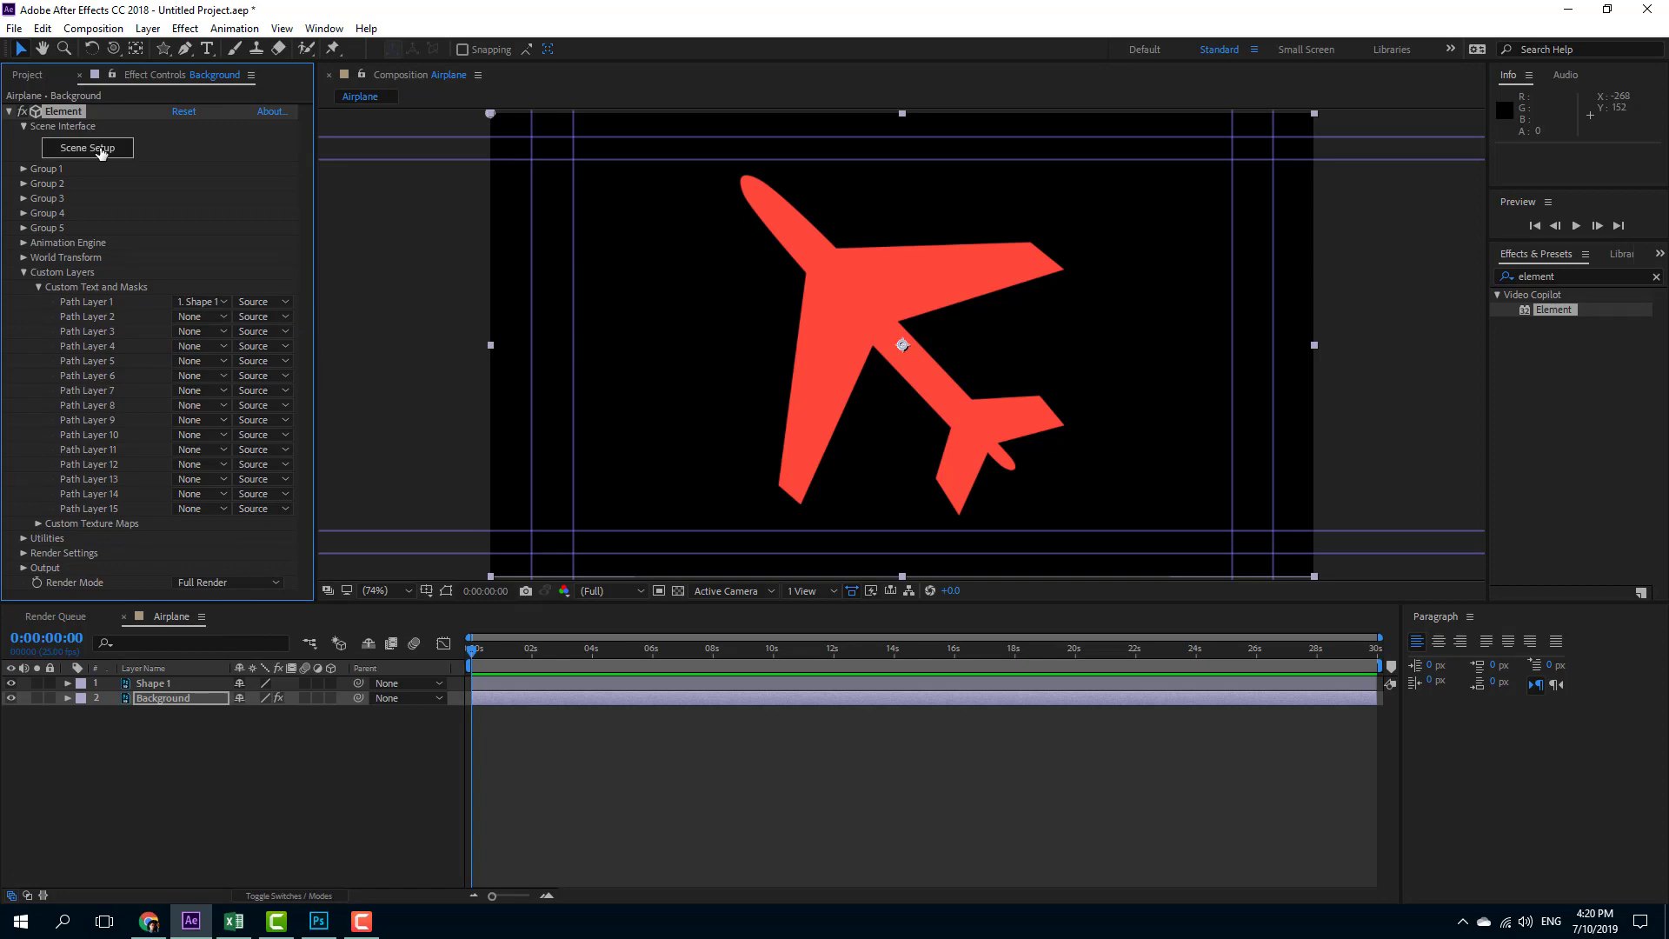
pyautogui.click(100, 149)
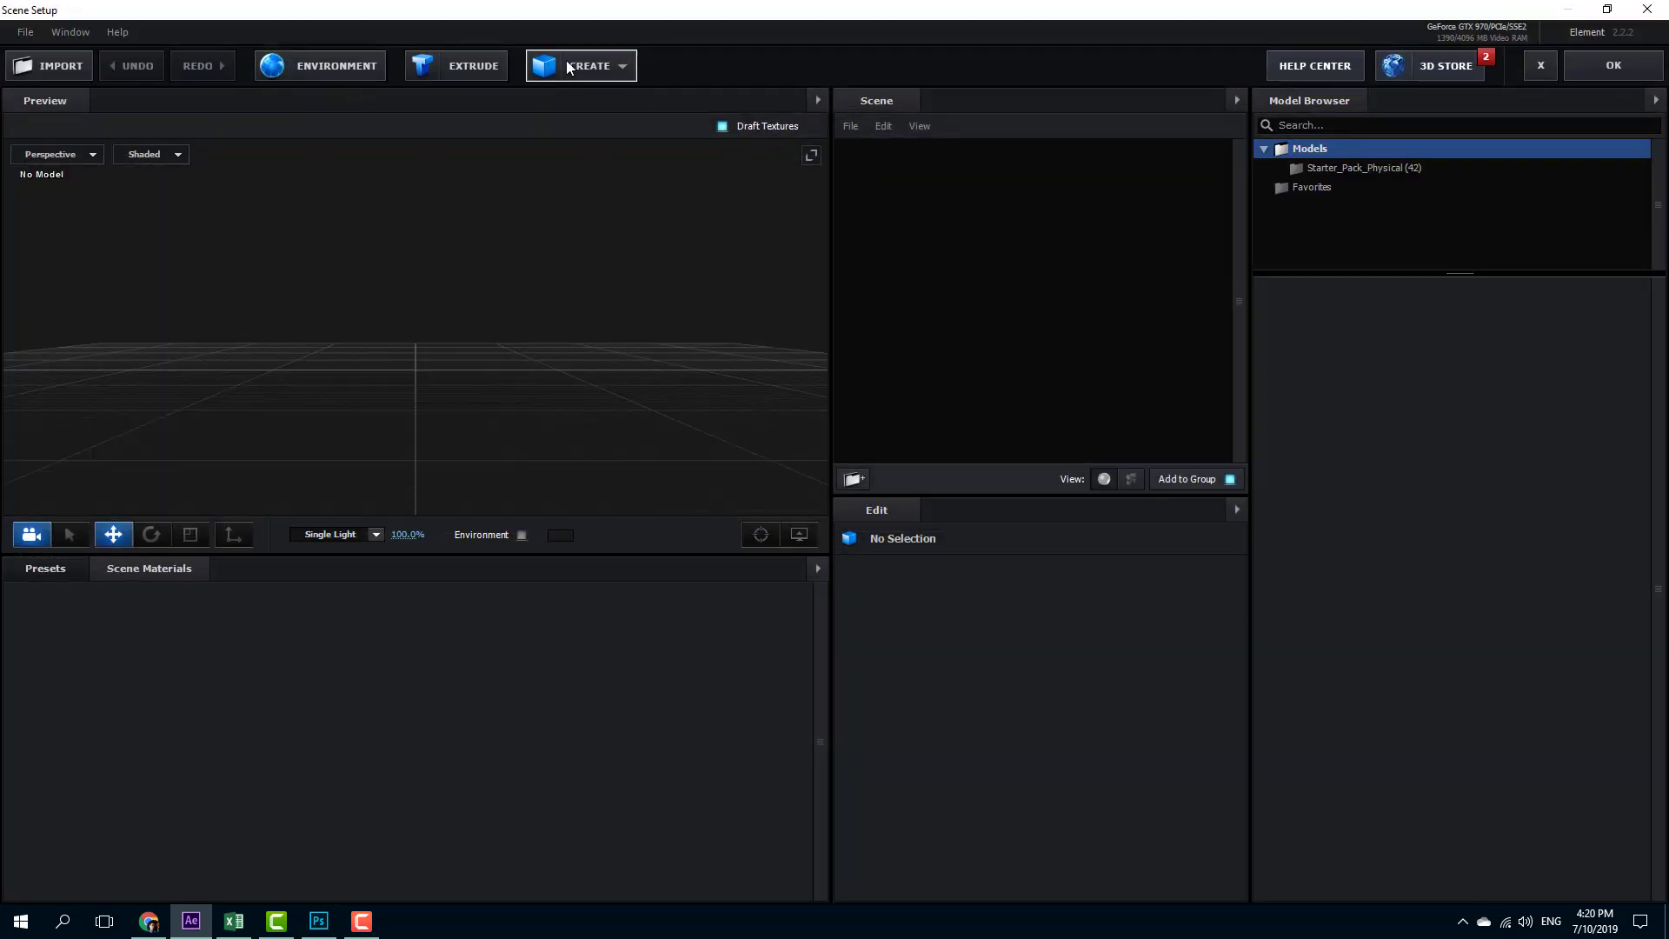
# Extrude the airplane path in Element 3D with Bevel Scale 9.76 and accept the scene.
pyautogui.click(438, 73)
pyautogui.moveTo(566, 342); pyautogui.dragTo(531, 409)
pyautogui.moveTo(982, 738); pyautogui.dragTo(1557, 727)
pyautogui.click(45, 569)
pyautogui.click(66, 669)
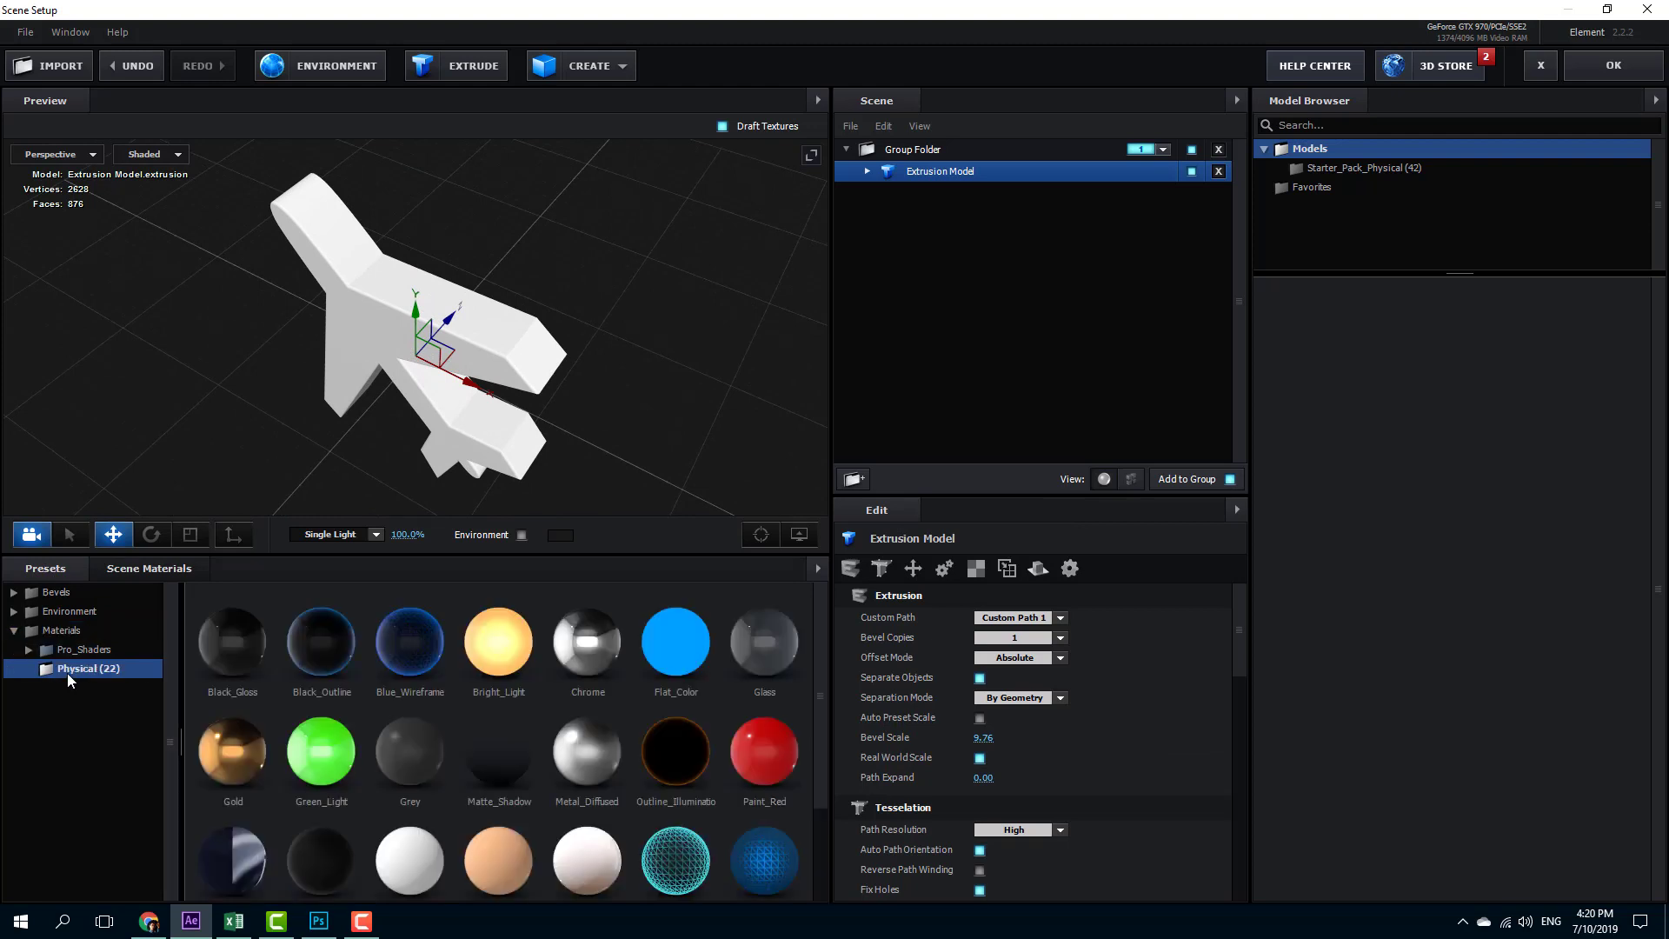
pyautogui.moveTo(564, 660); pyautogui.dragTo(424, 353)
pyautogui.moveTo(645, 419); pyautogui.dragTo(748, 339)
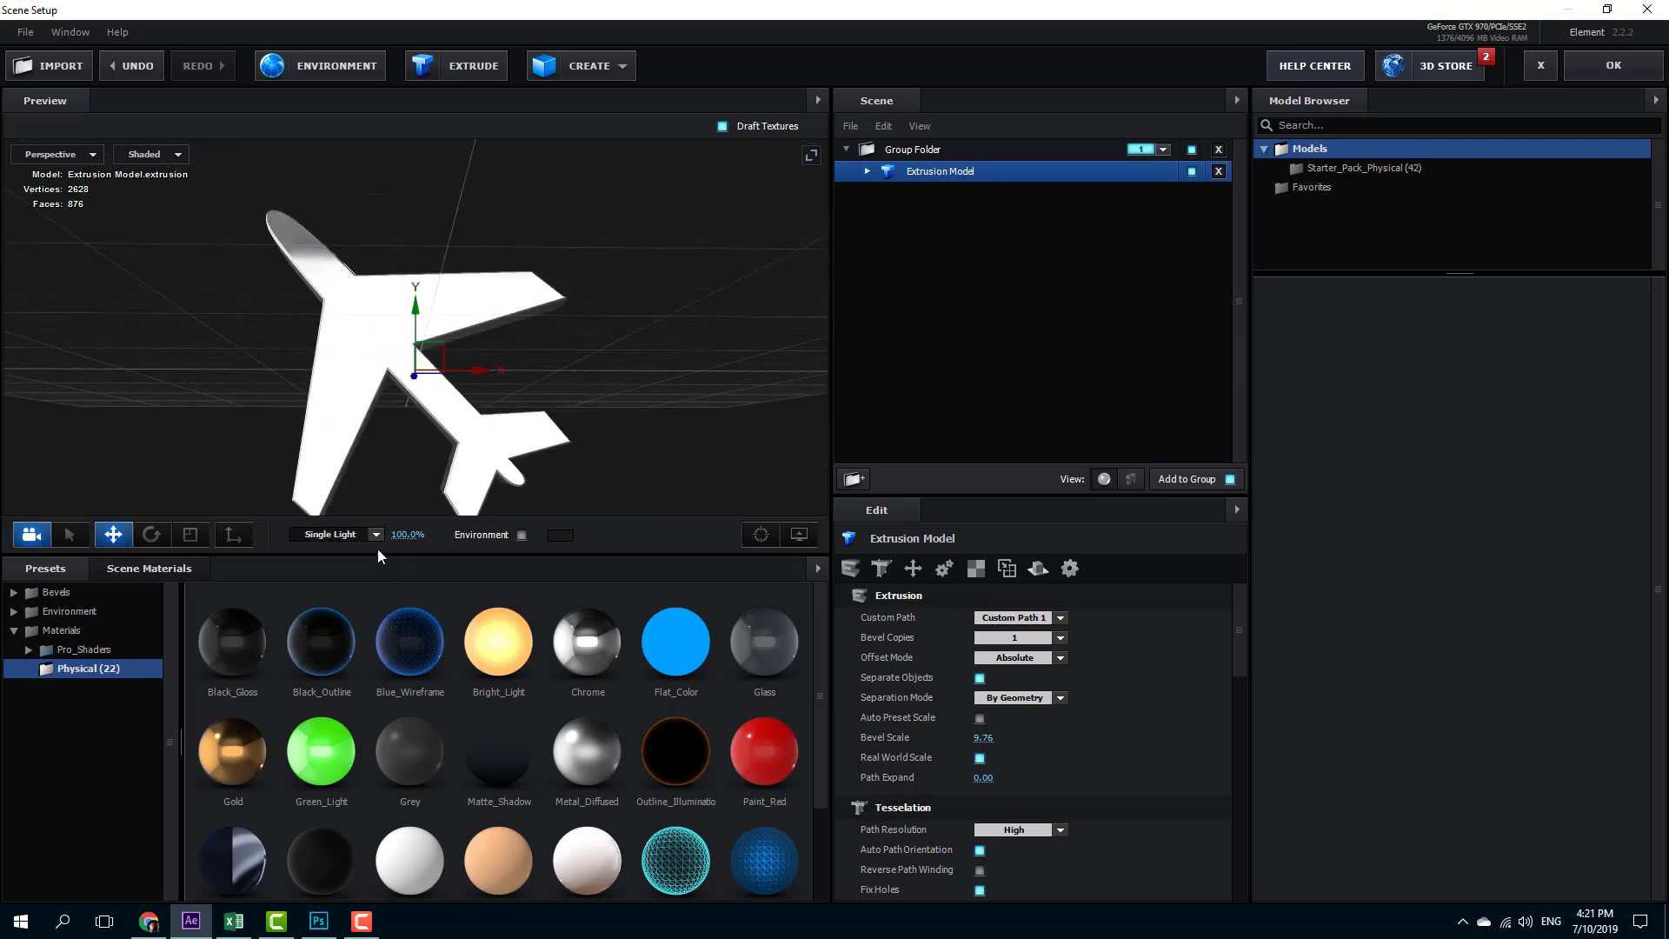
pyautogui.click(1614, 65)
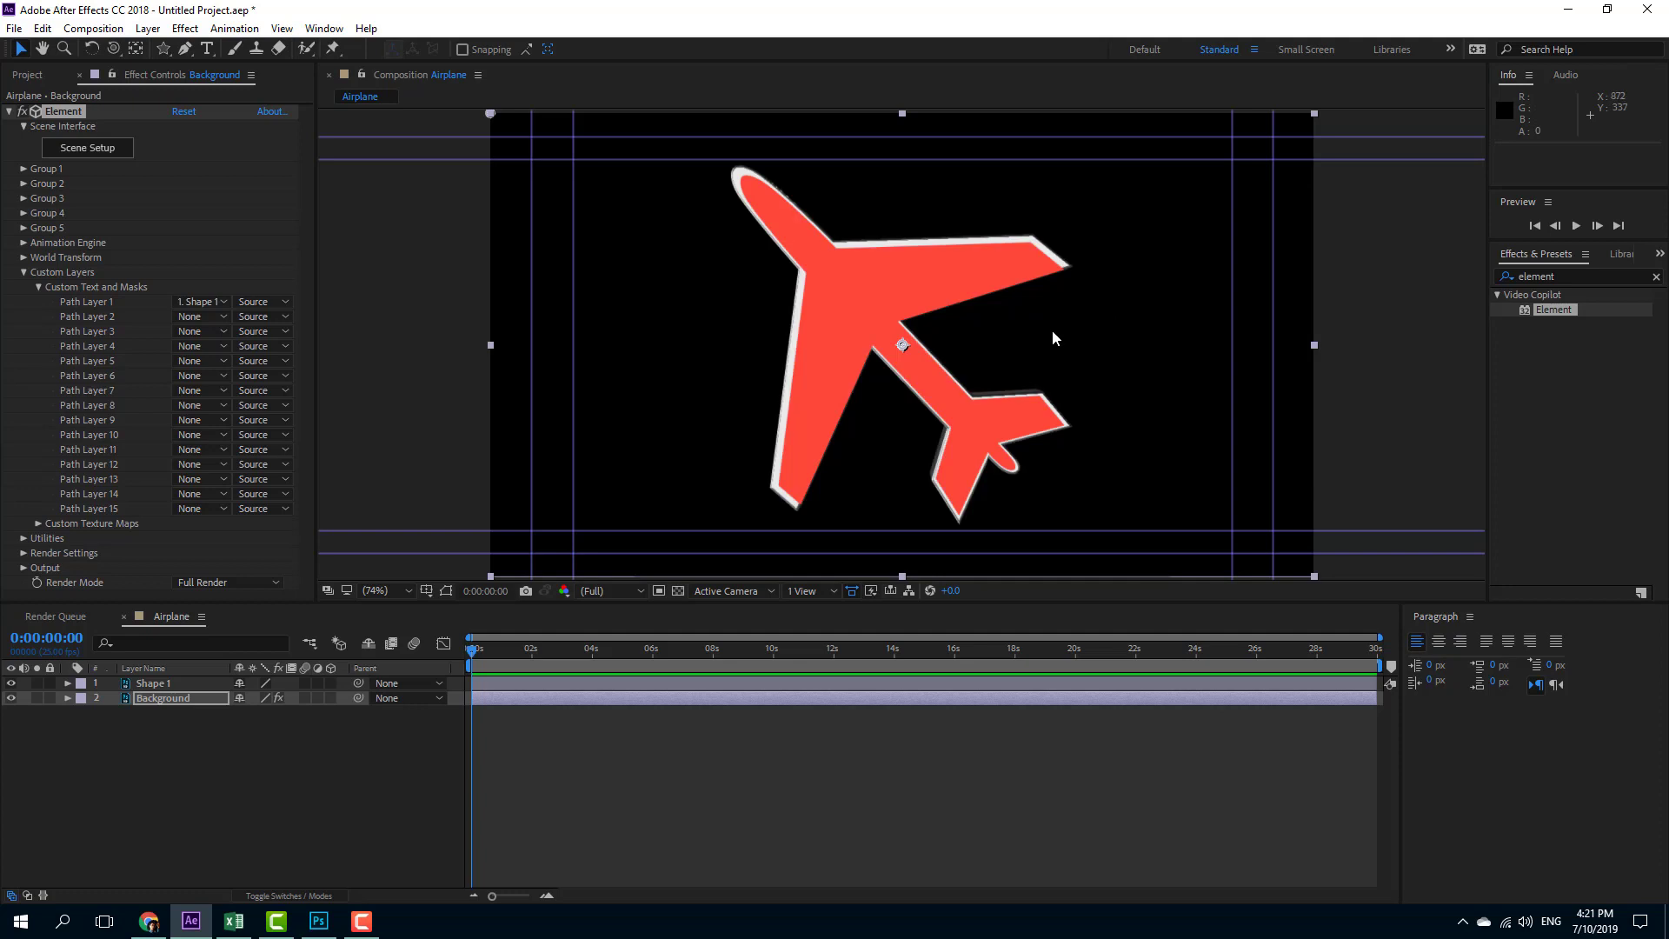
# Hide Shape 1 and set Element's Particle Replicator Y Rotation to 0x+303.0°.
pyautogui.click(10, 684)
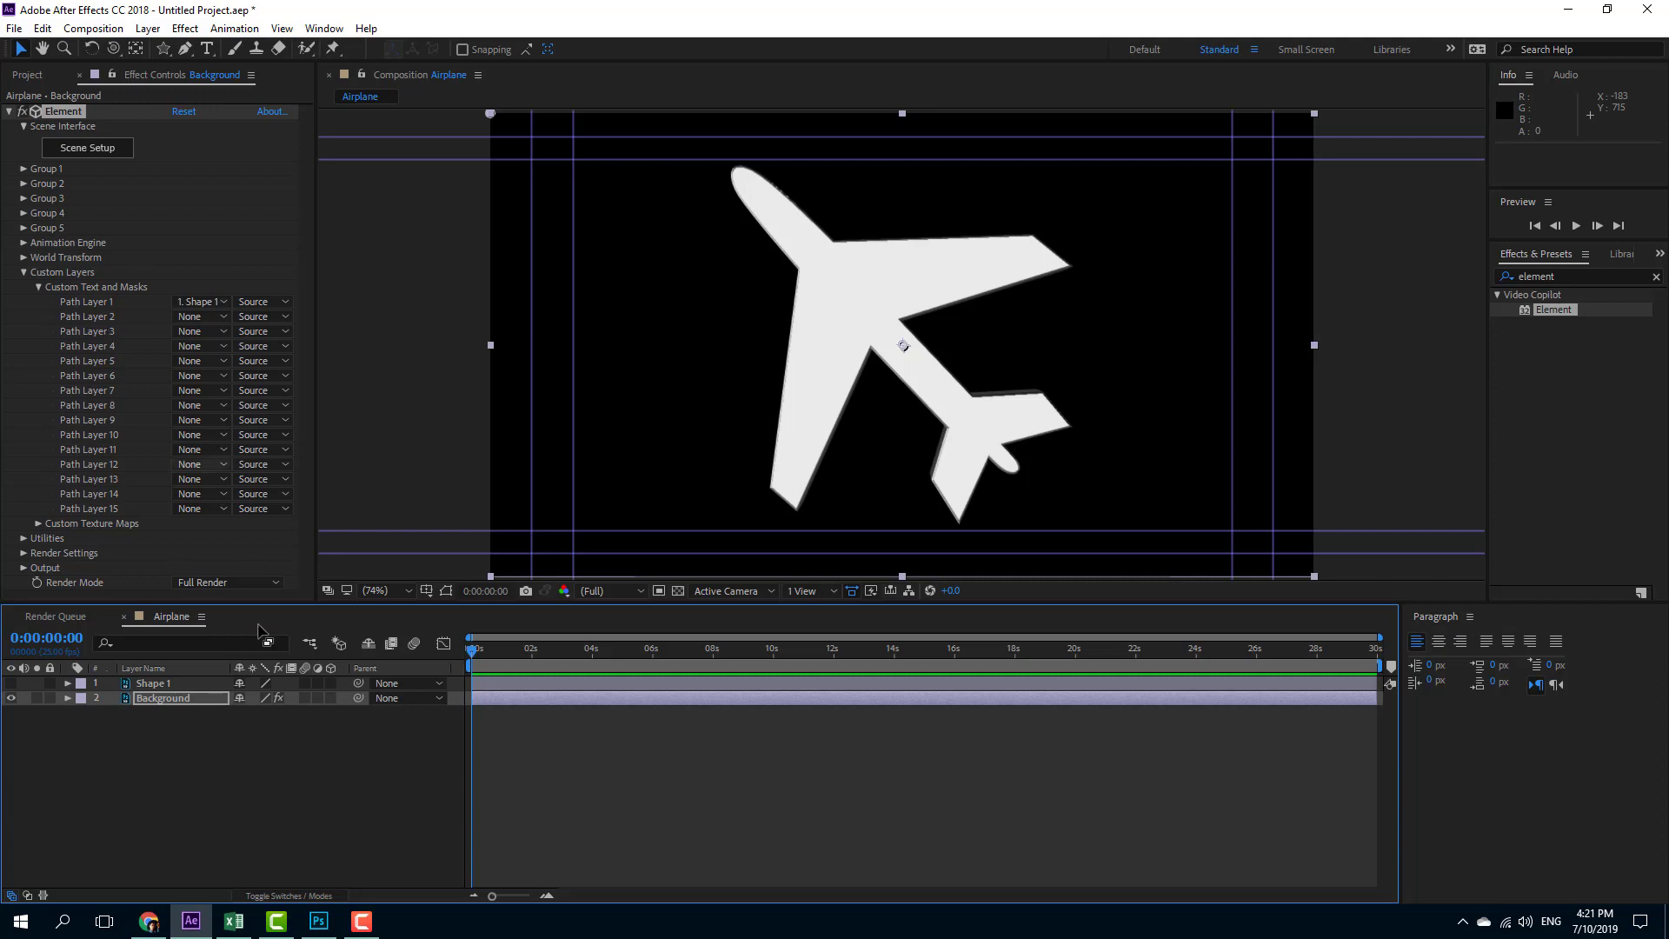
pyautogui.click(25, 170)
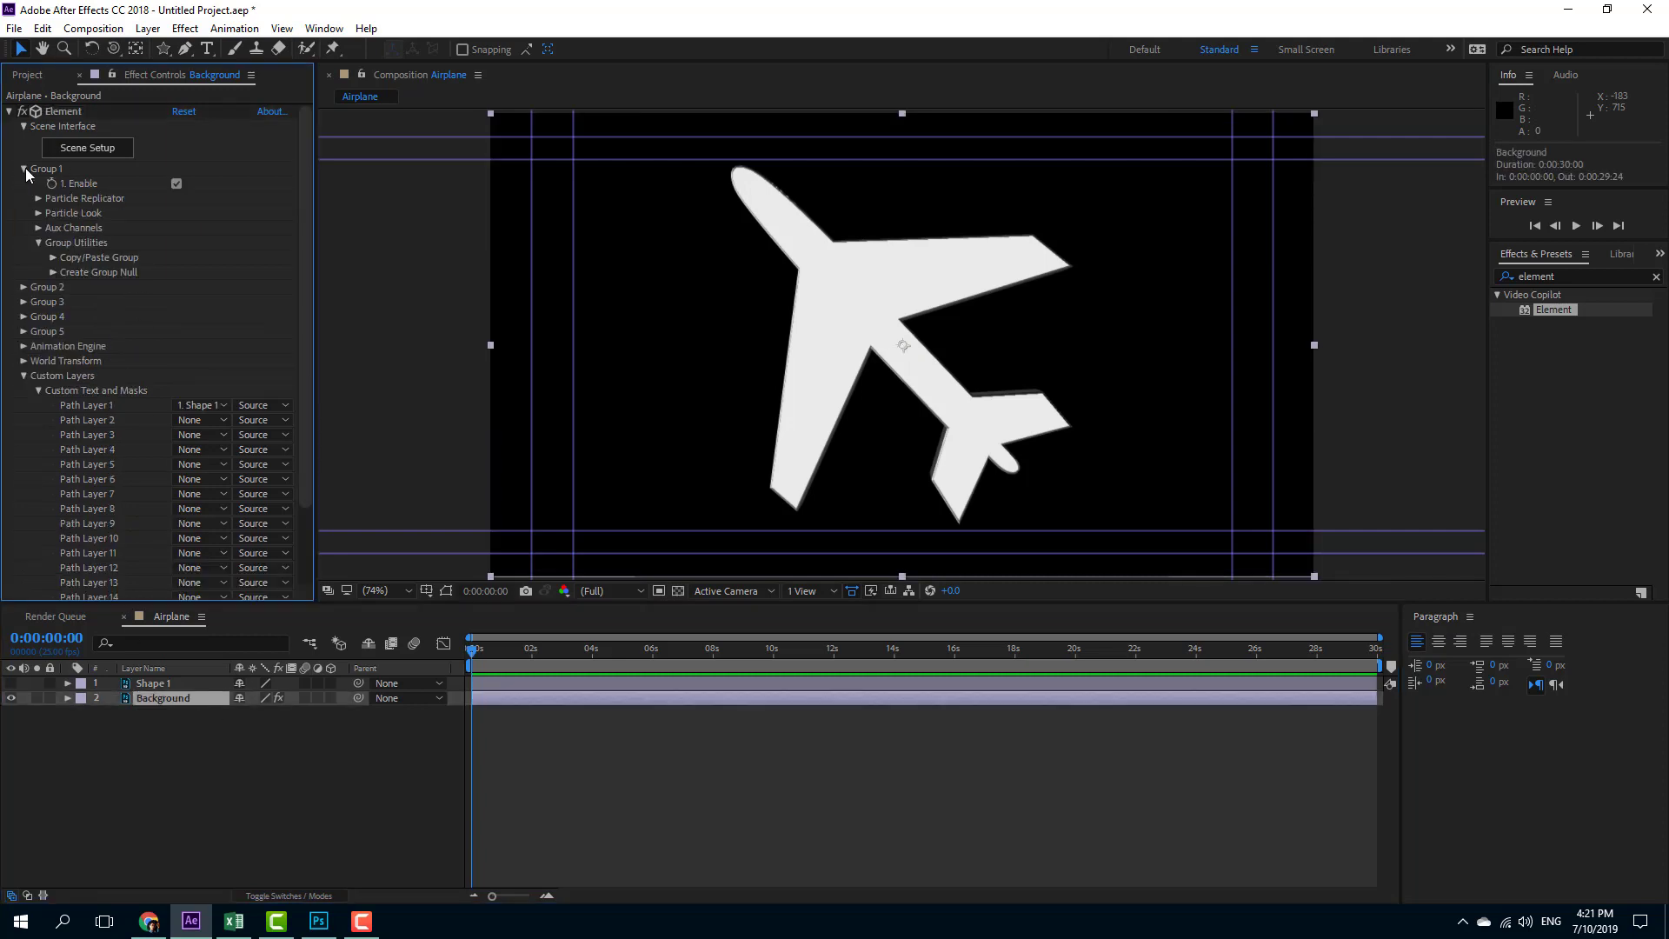
pyautogui.click(39, 199)
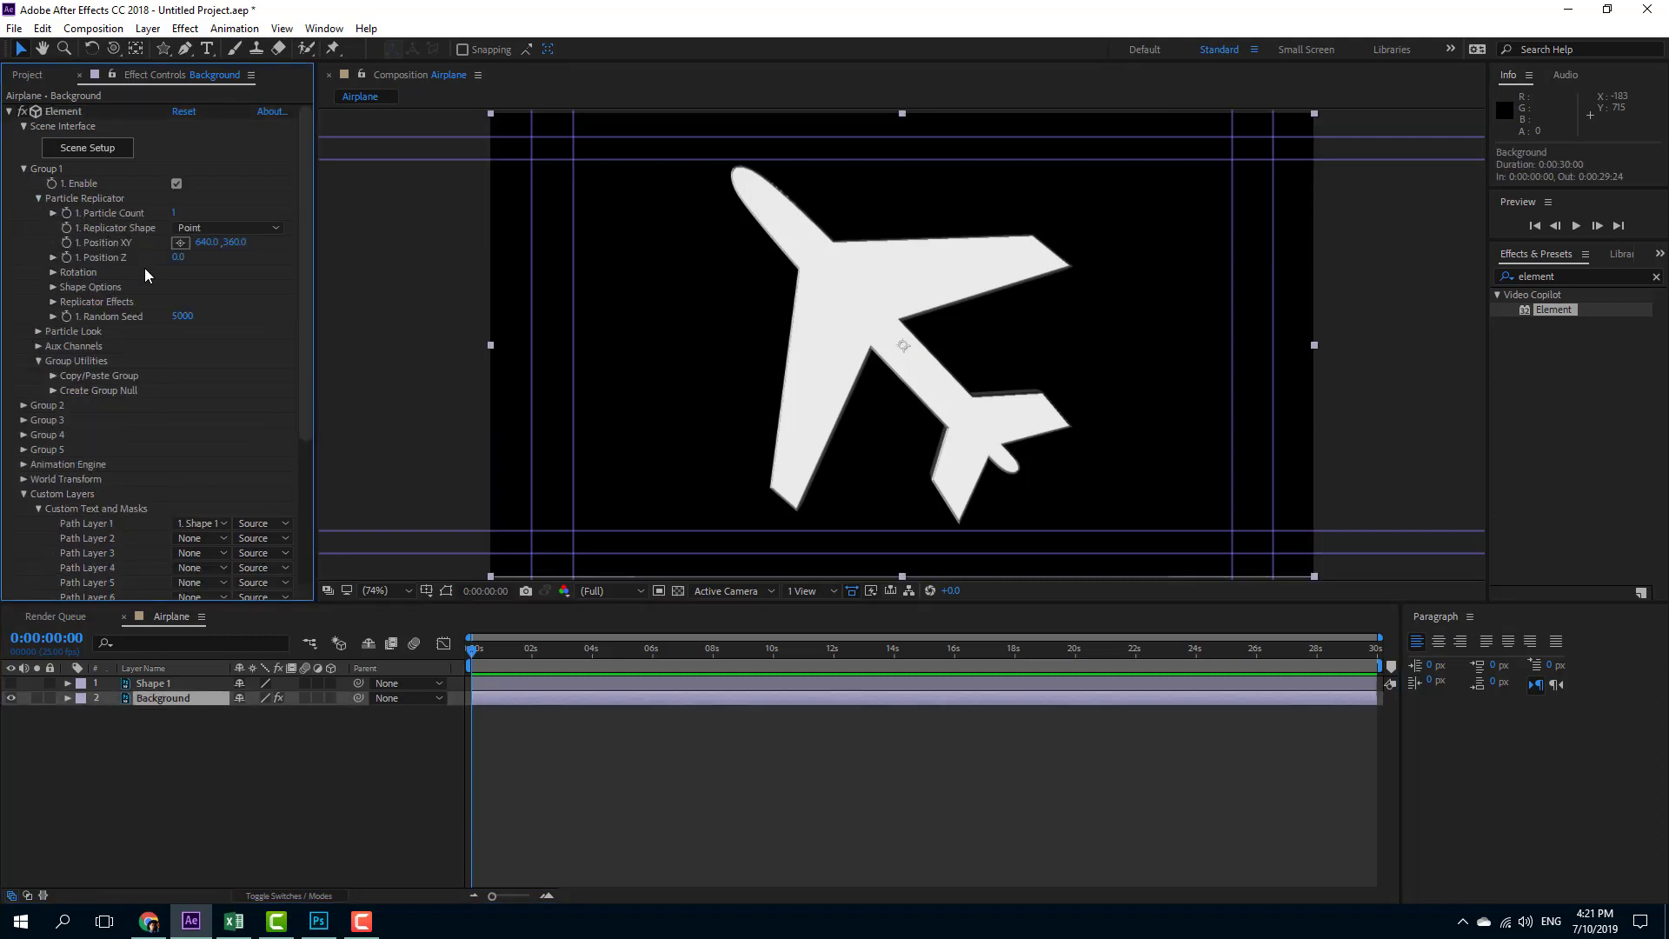
pyautogui.click(52, 273)
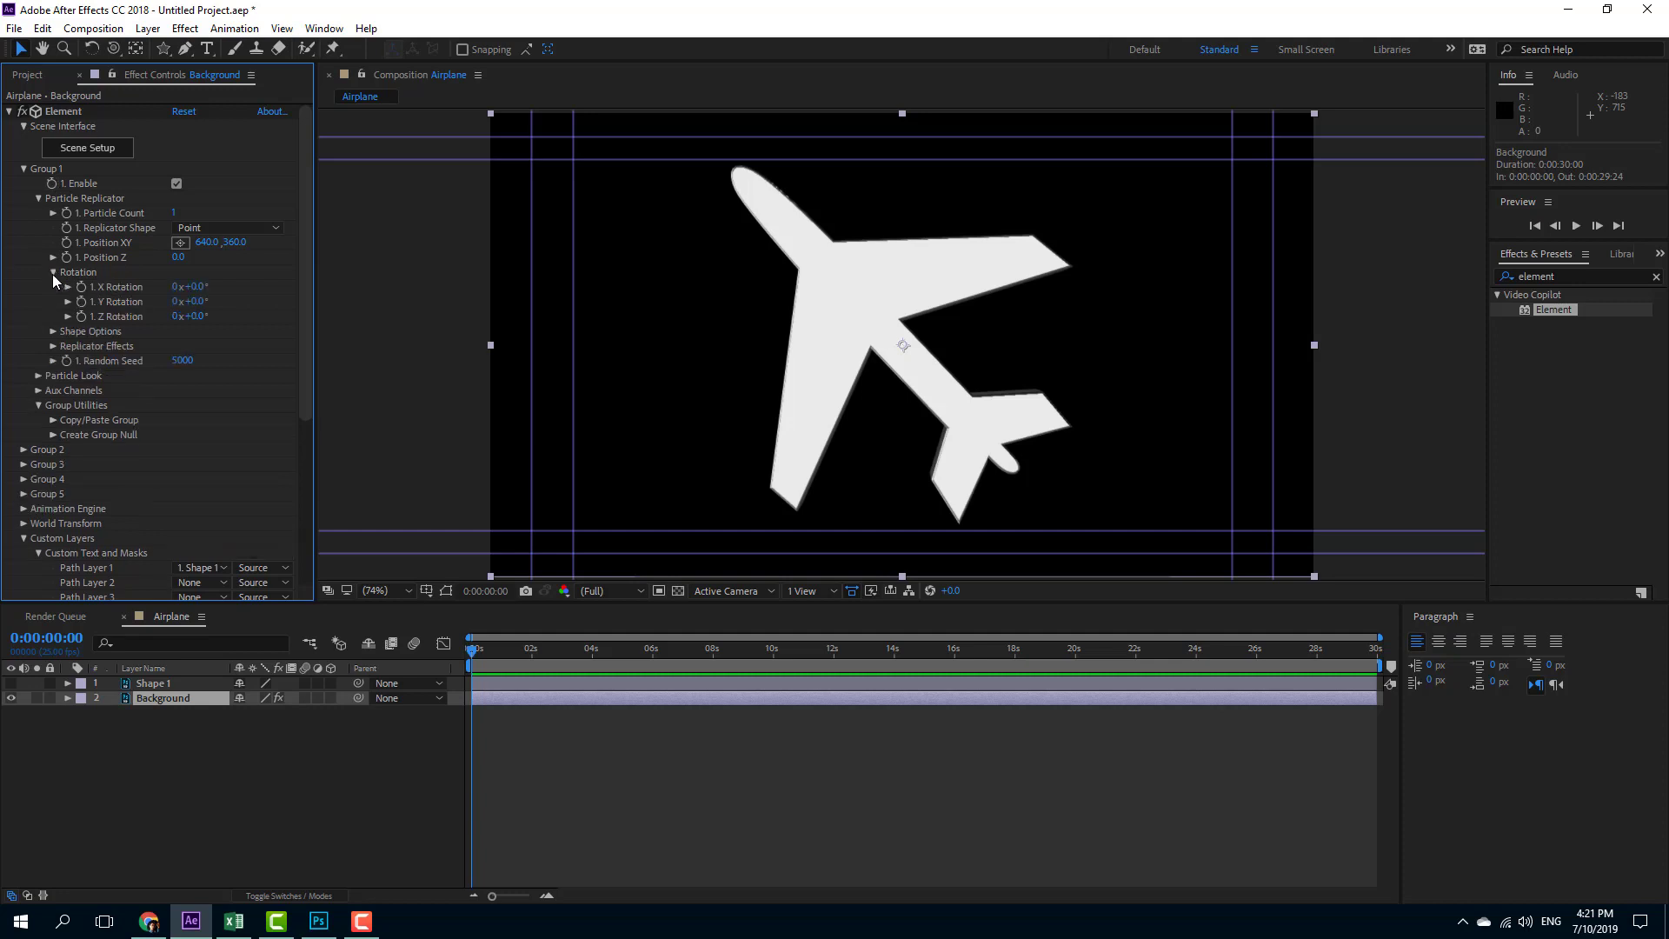
pyautogui.moveTo(201, 301); pyautogui.dragTo(471, 298)
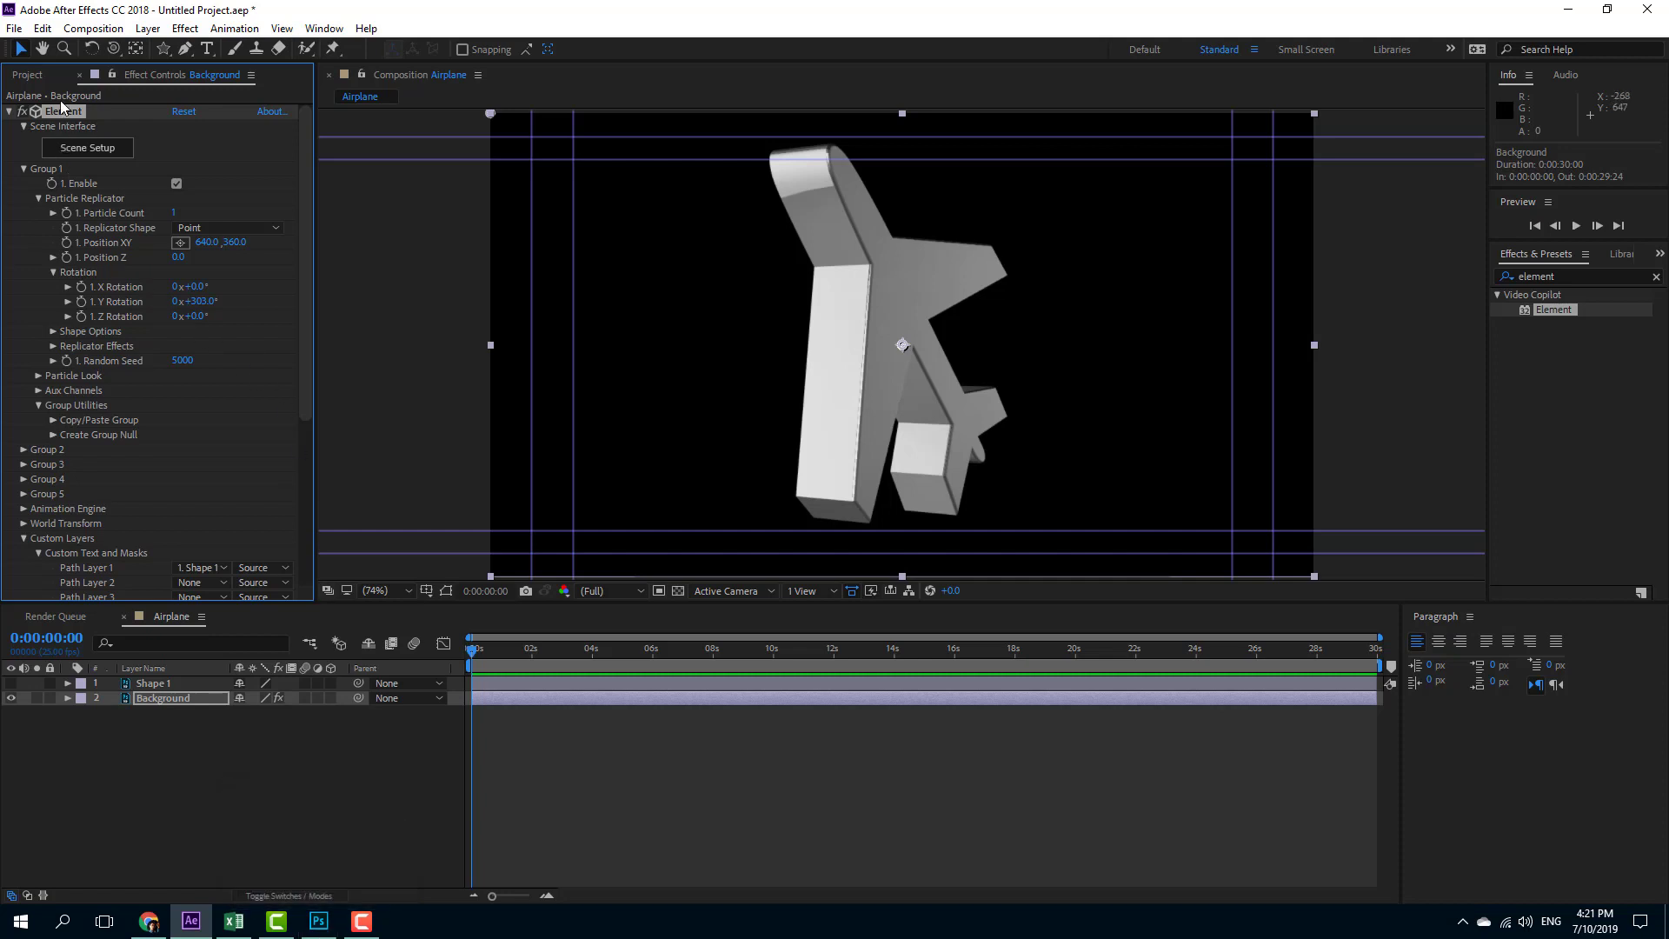
pyautogui.click(35, 78)
# Create a new composition named Comp 1 from the Project panel.
pyautogui.rightClick(80, 331)
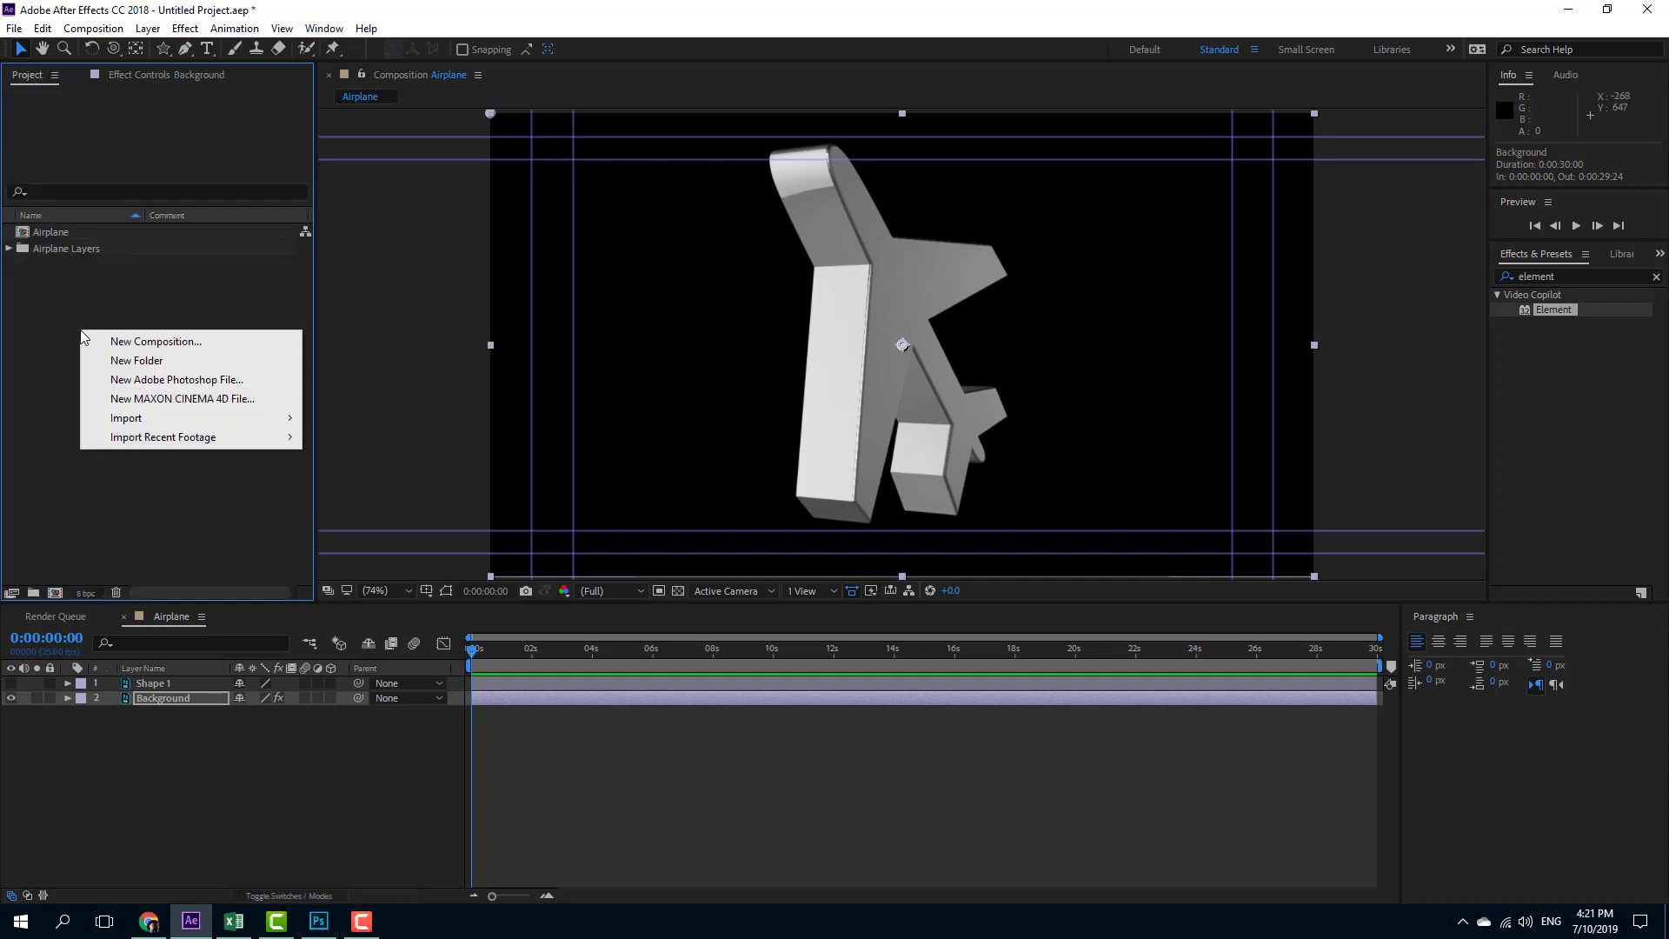
pyautogui.click(139, 339)
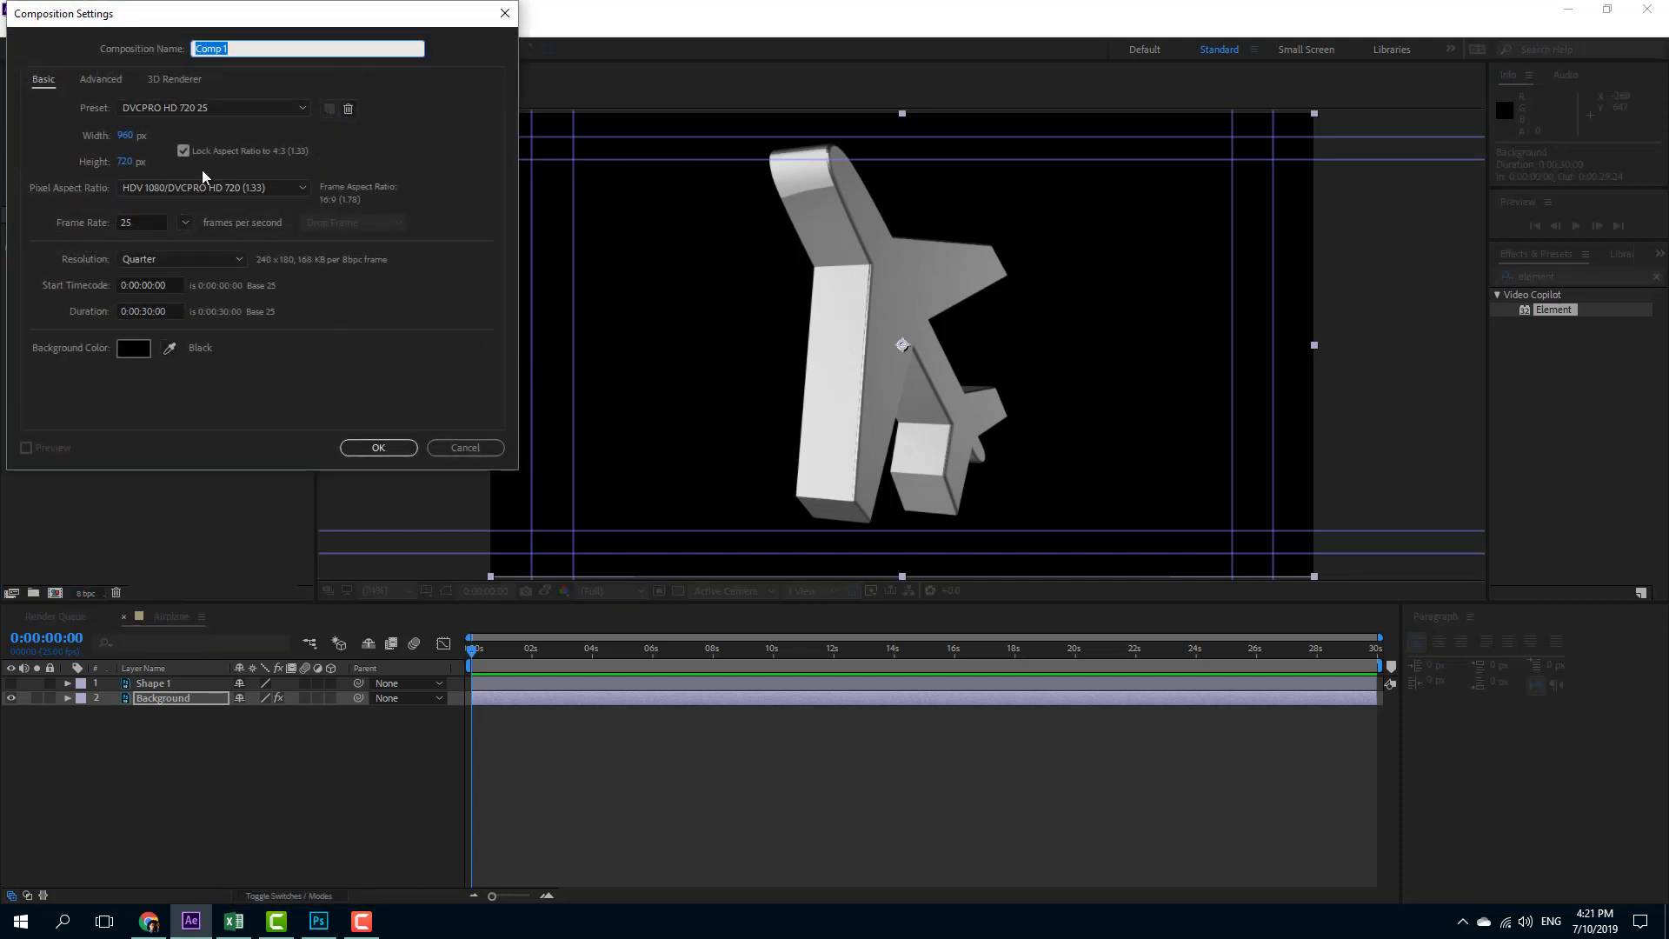
pyautogui.click(380, 447)
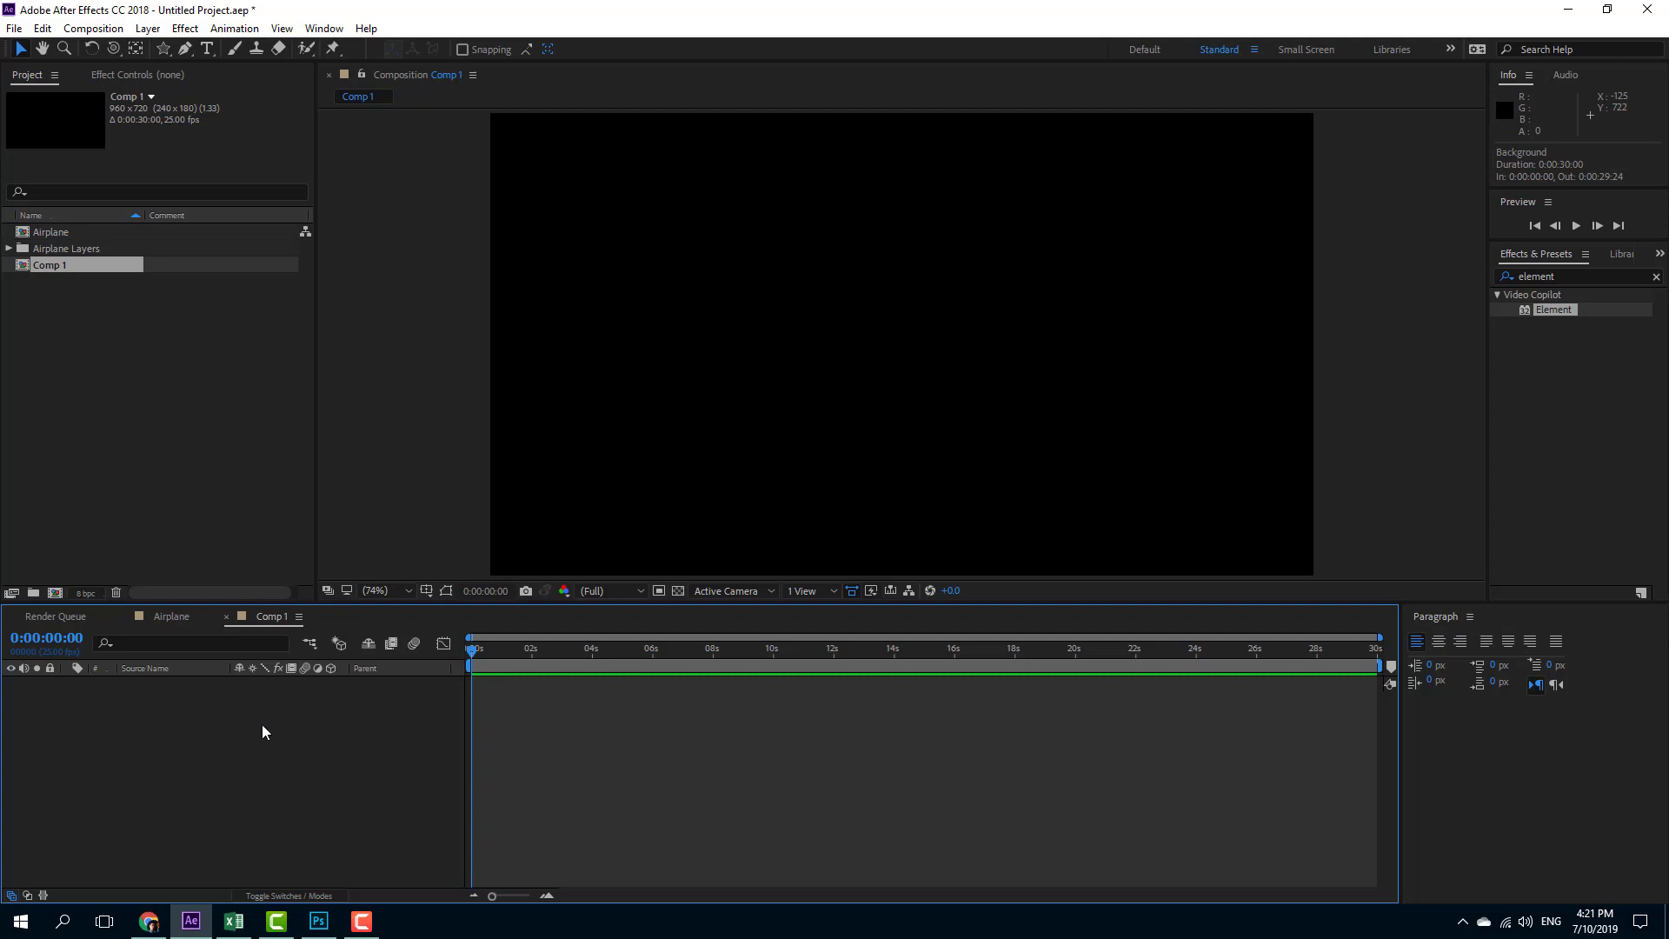
# Add two new solid layers, Dark Gray Solid 1 and Dark Gray Solid 2.
pyautogui.rightClick(197, 711)
pyautogui.moveTo(283, 523)
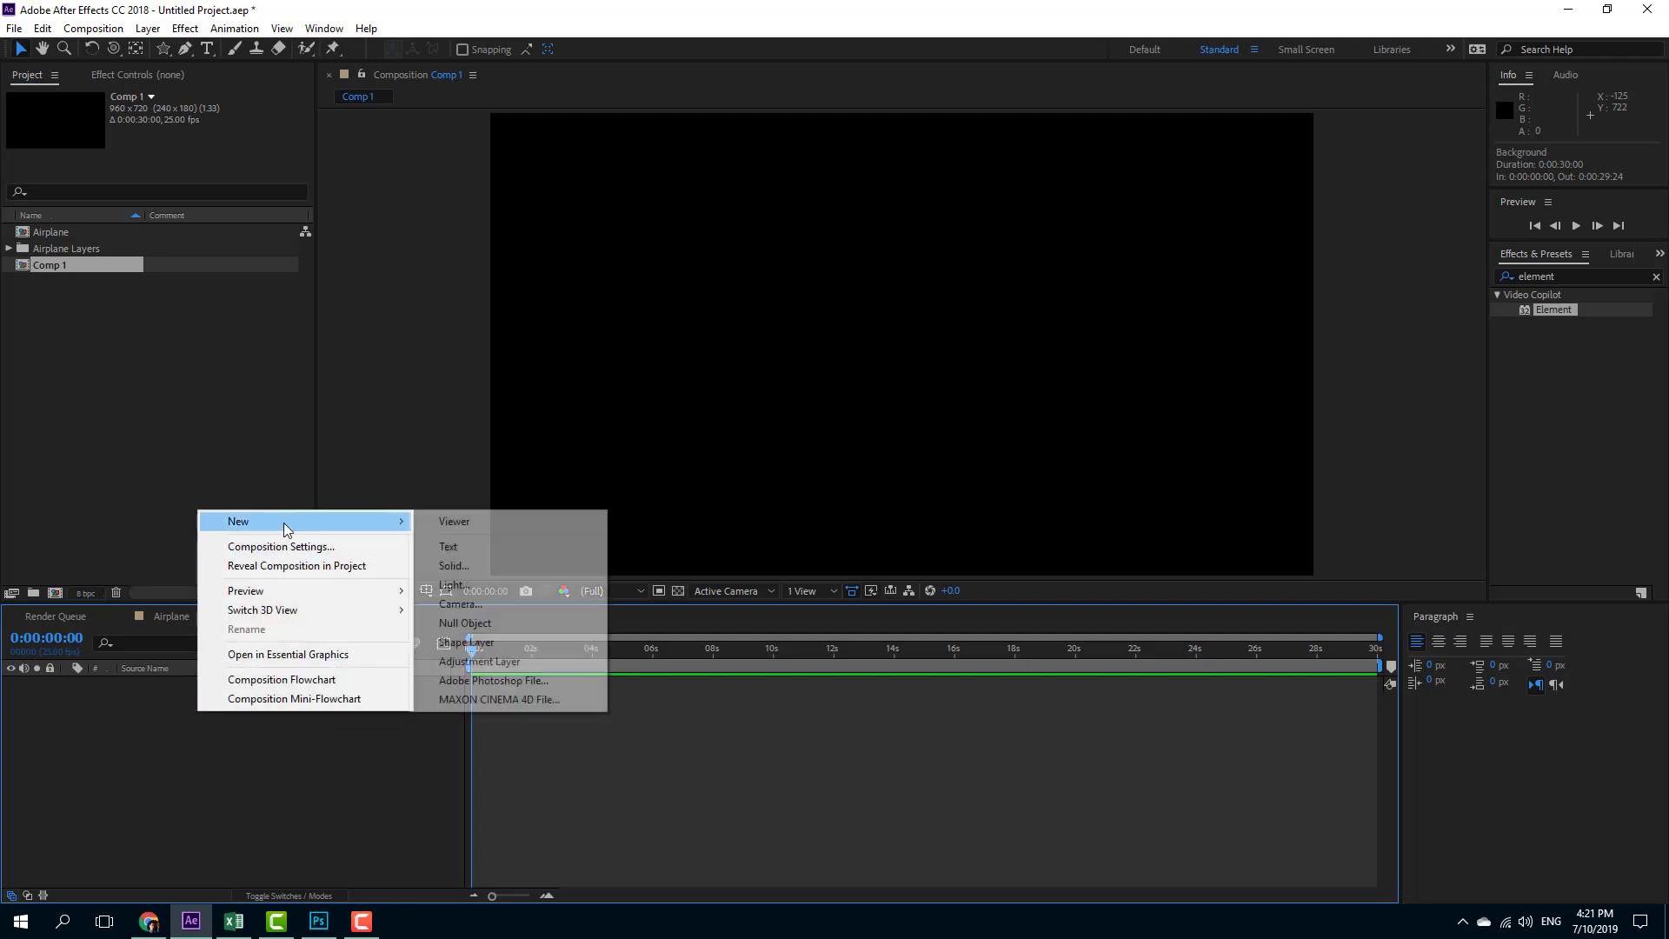
pyautogui.click(473, 565)
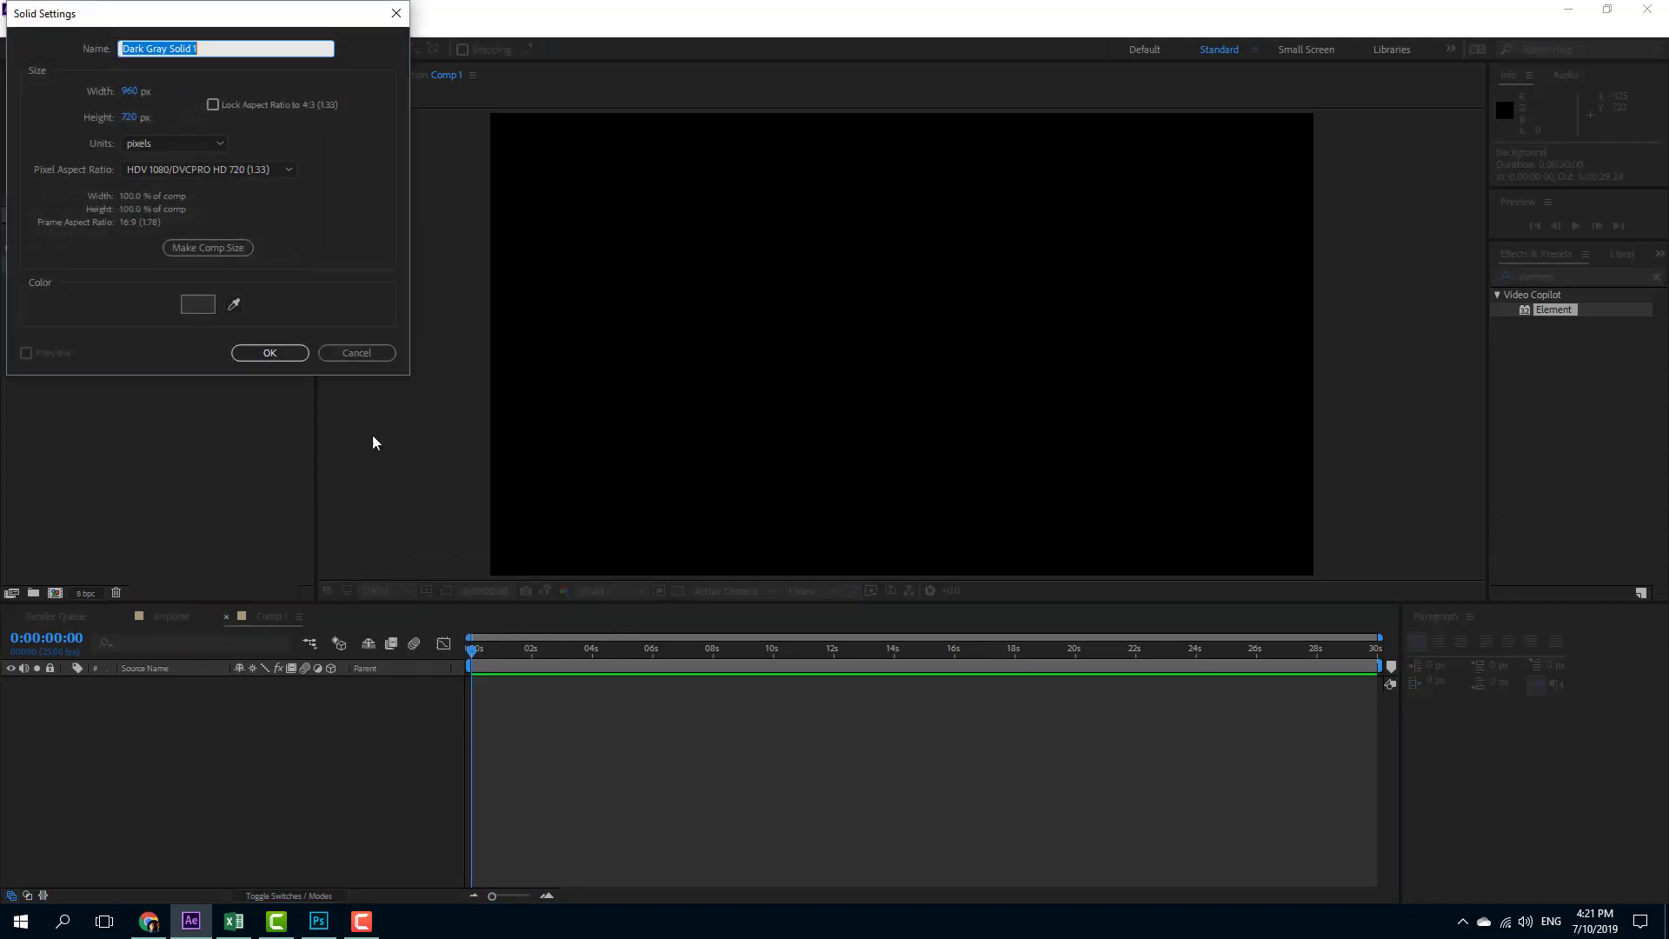
pyautogui.click(246, 353)
pyautogui.rightClick(239, 732)
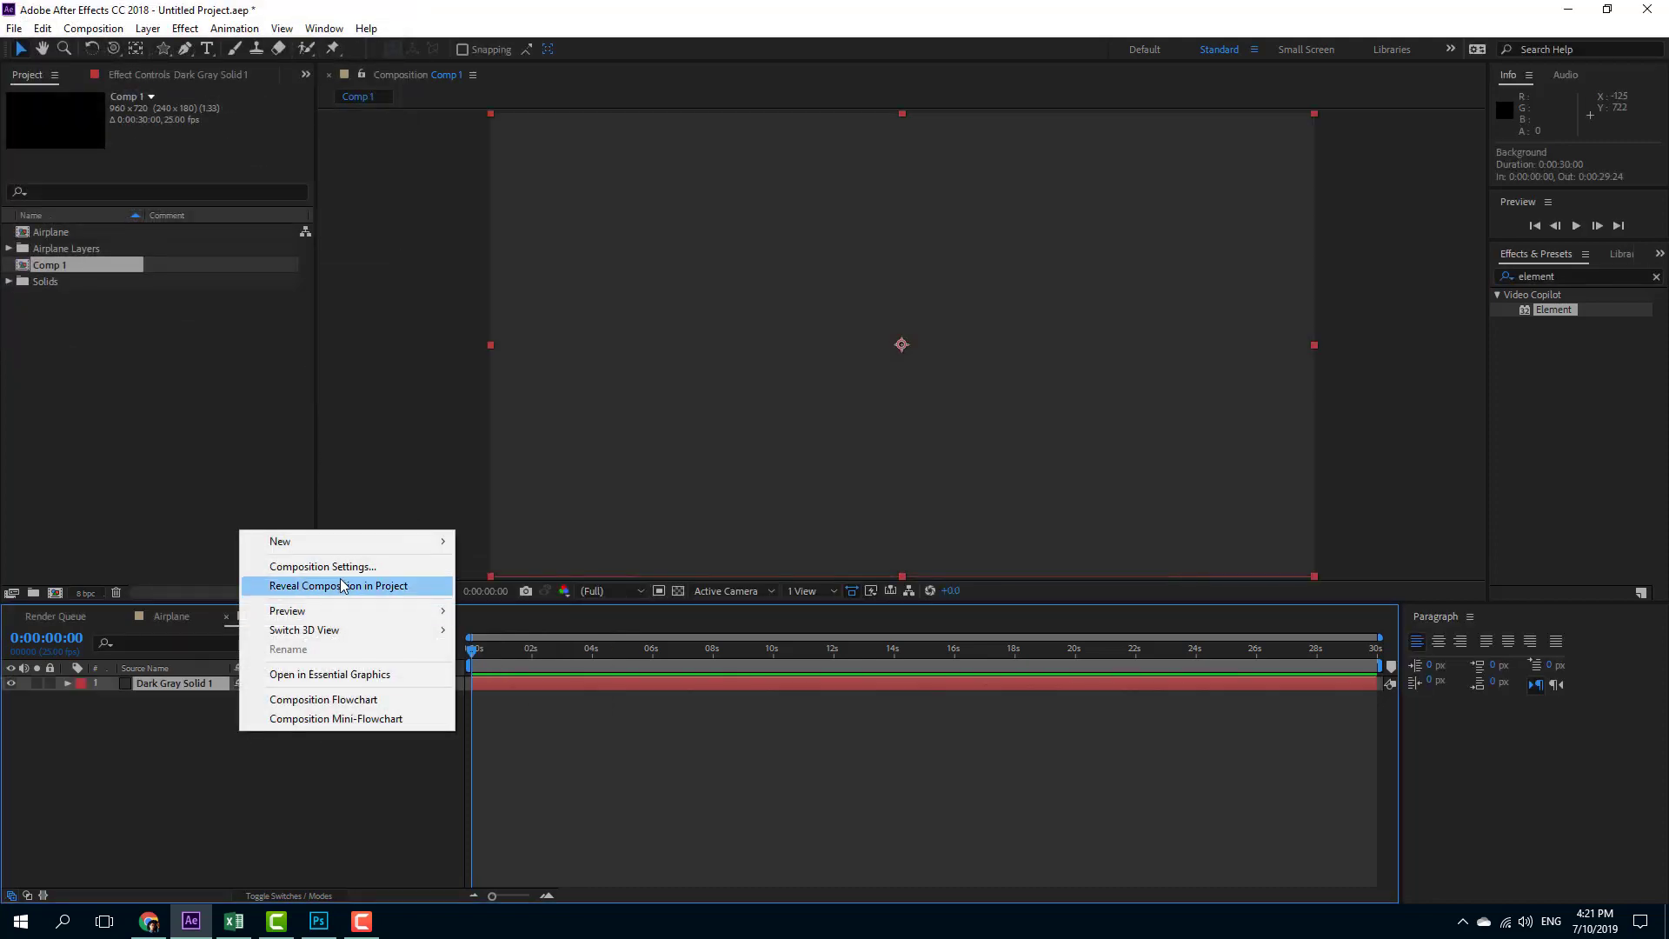
pyautogui.moveTo(365, 540)
pyautogui.click(568, 586)
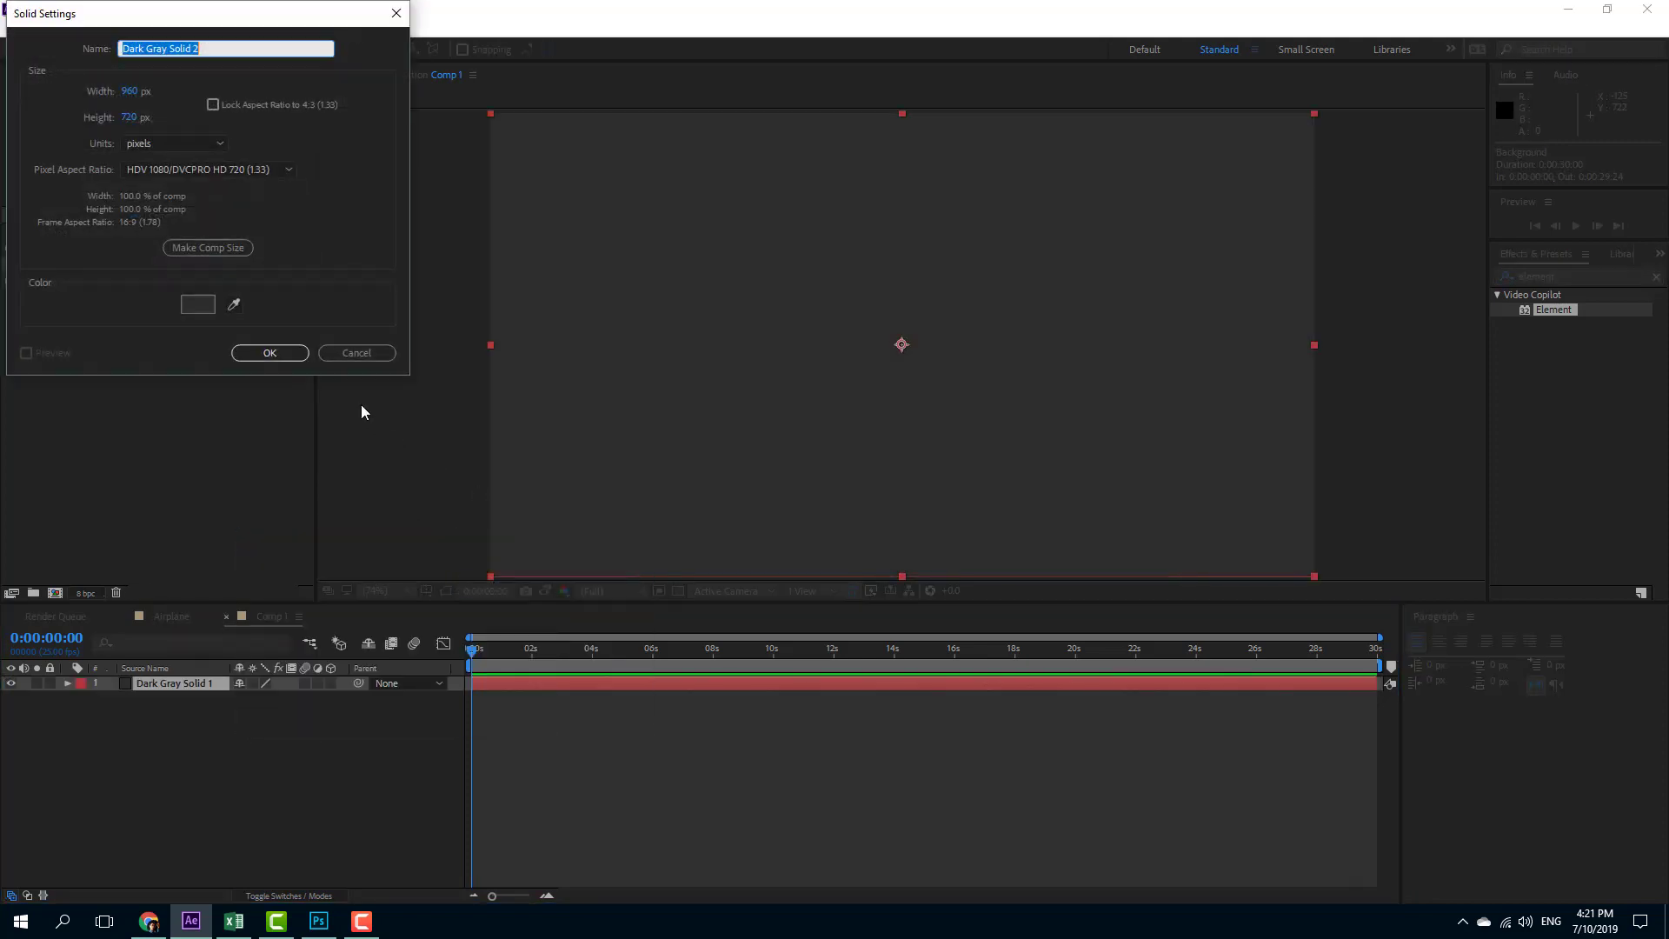
pyautogui.click(294, 358)
# Apply the Element effect to the Dark Gray Solid 1 layer.
pyautogui.click(192, 698)
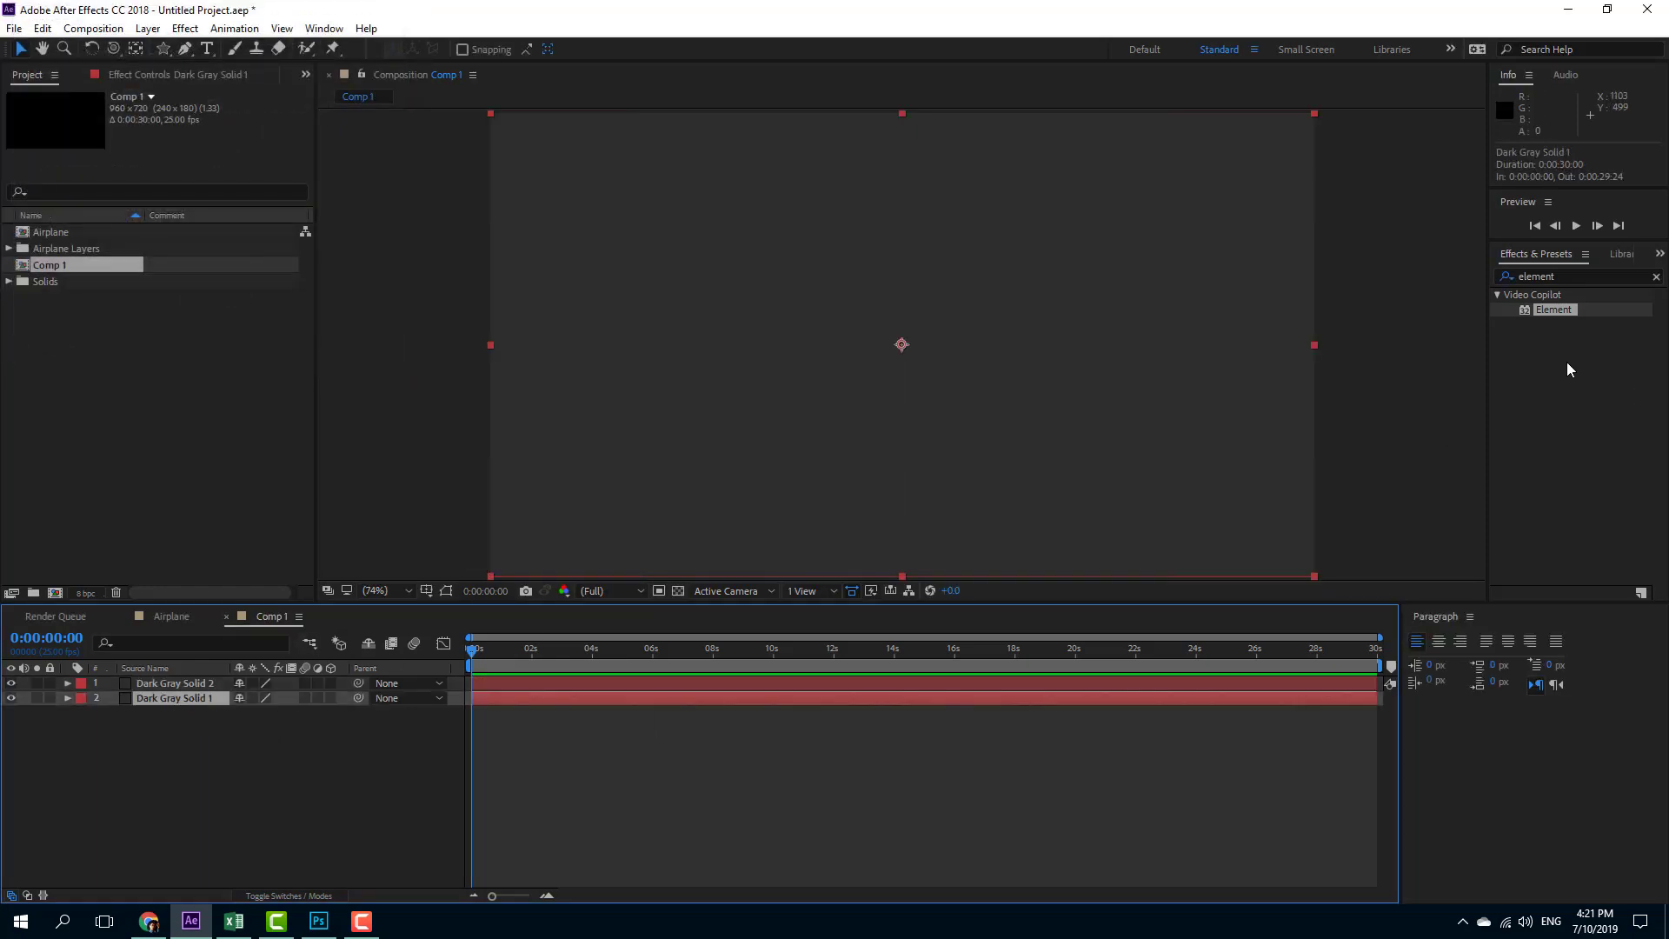
pyautogui.moveTo(1556, 310); pyautogui.dragTo(166, 705)
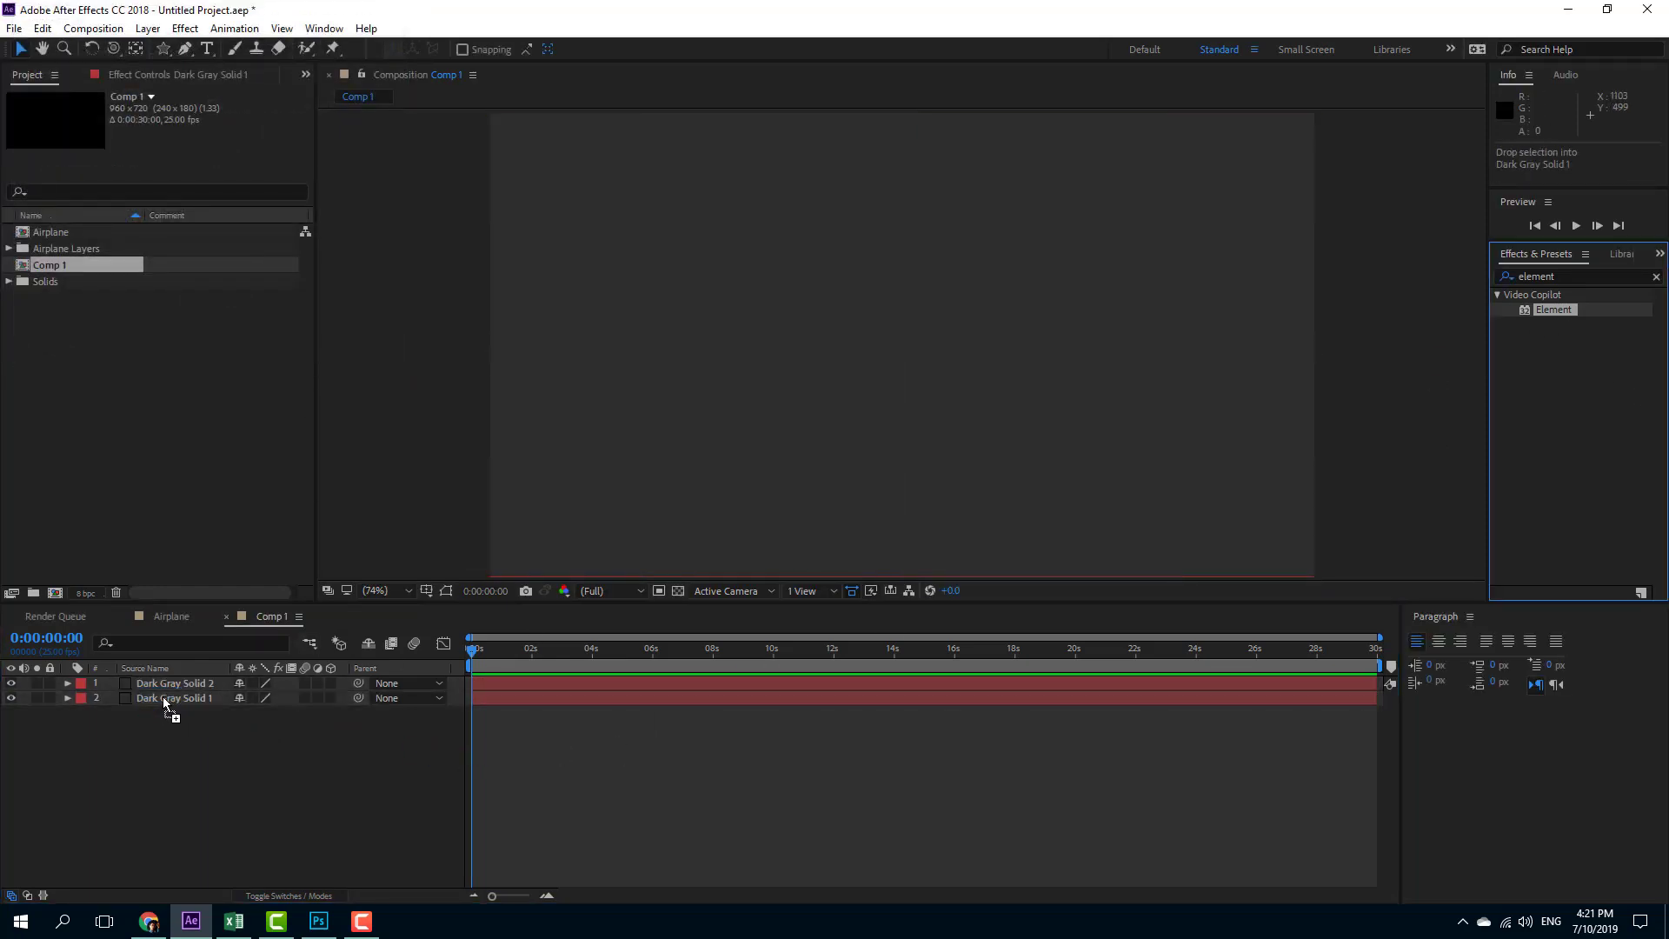
pyautogui.click(199, 685)
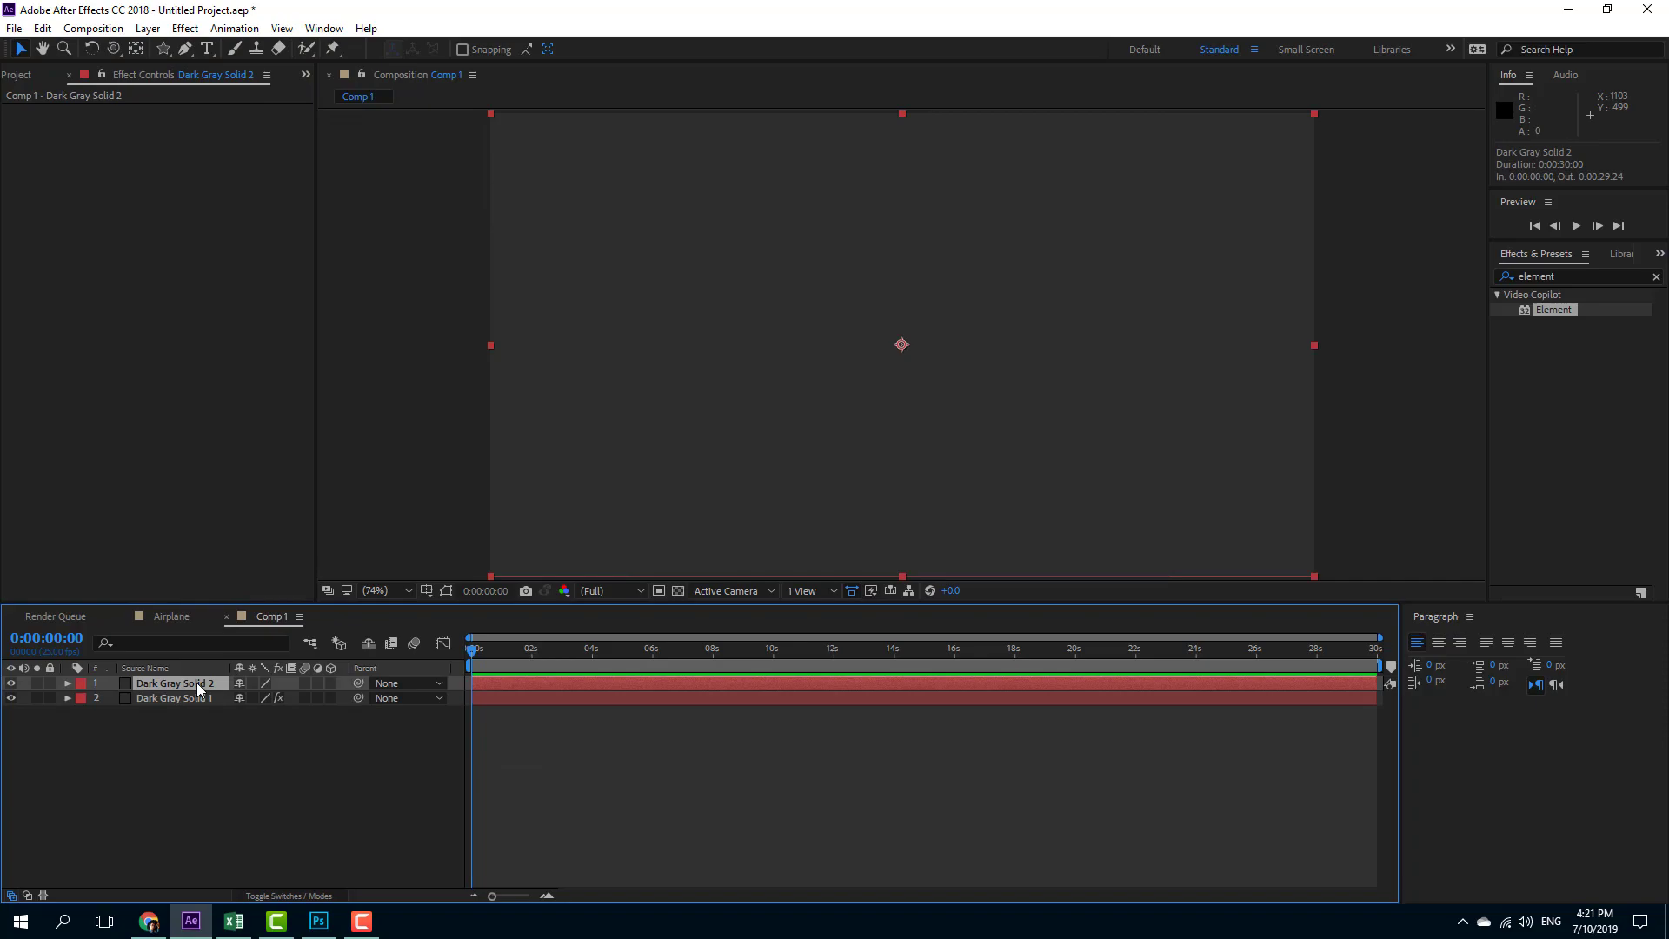
# In Photoshop's airplane document, set the Custom Shape tool to the starburst shape in Path mode.
pyautogui.click(321, 927)
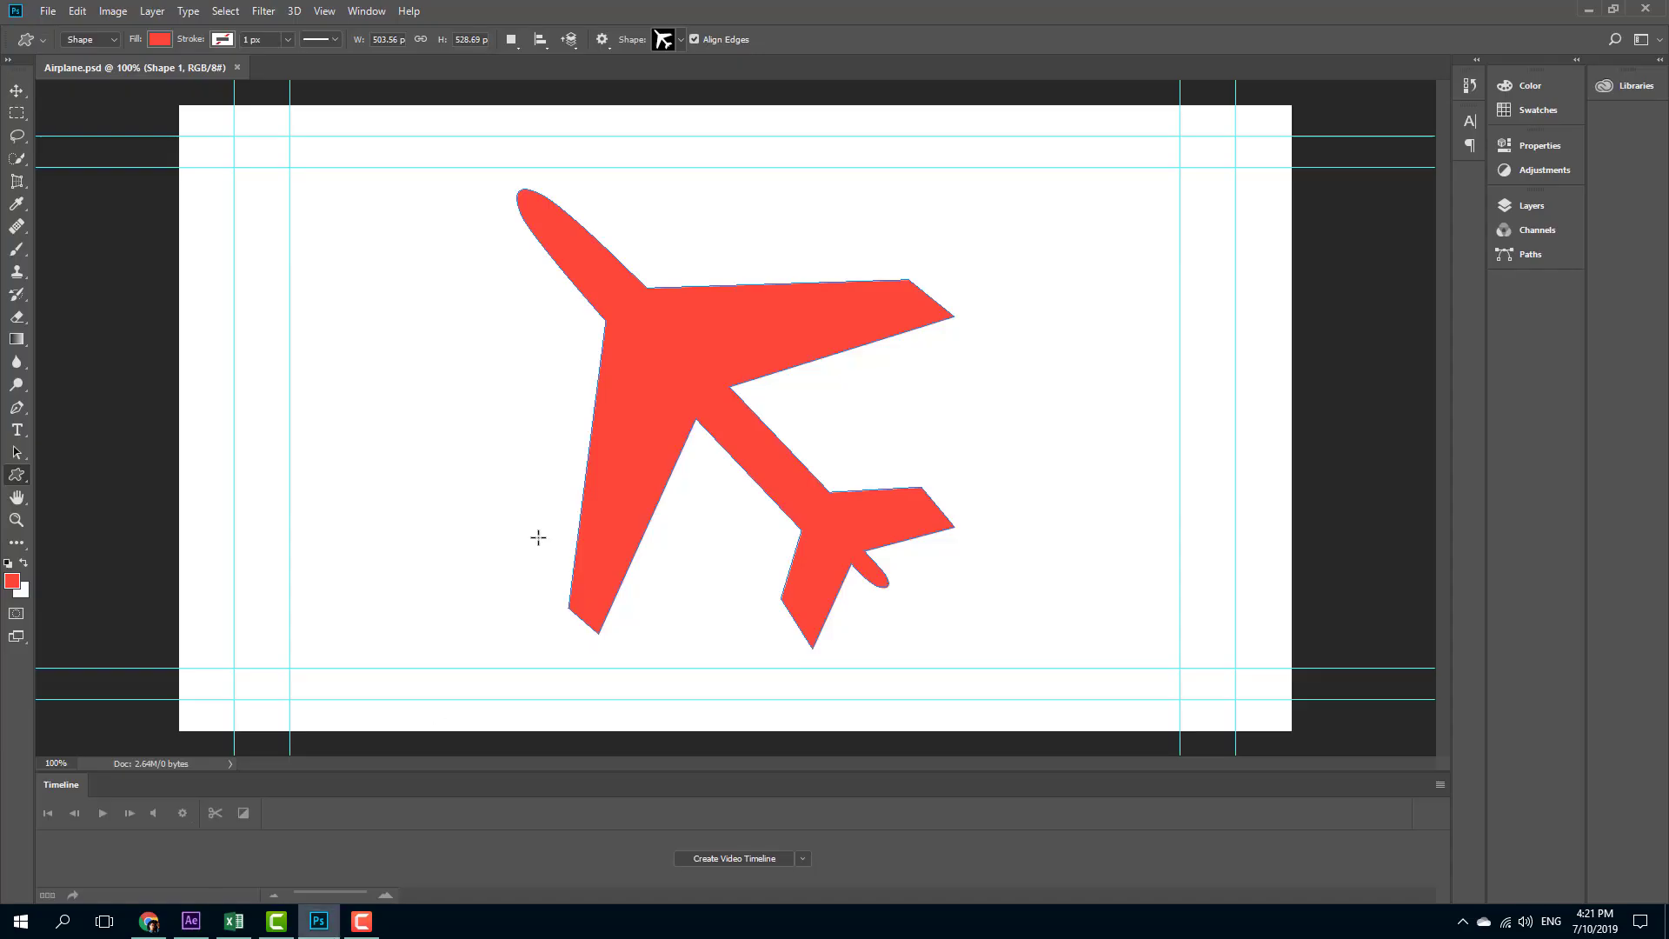
pyautogui.click(17, 92)
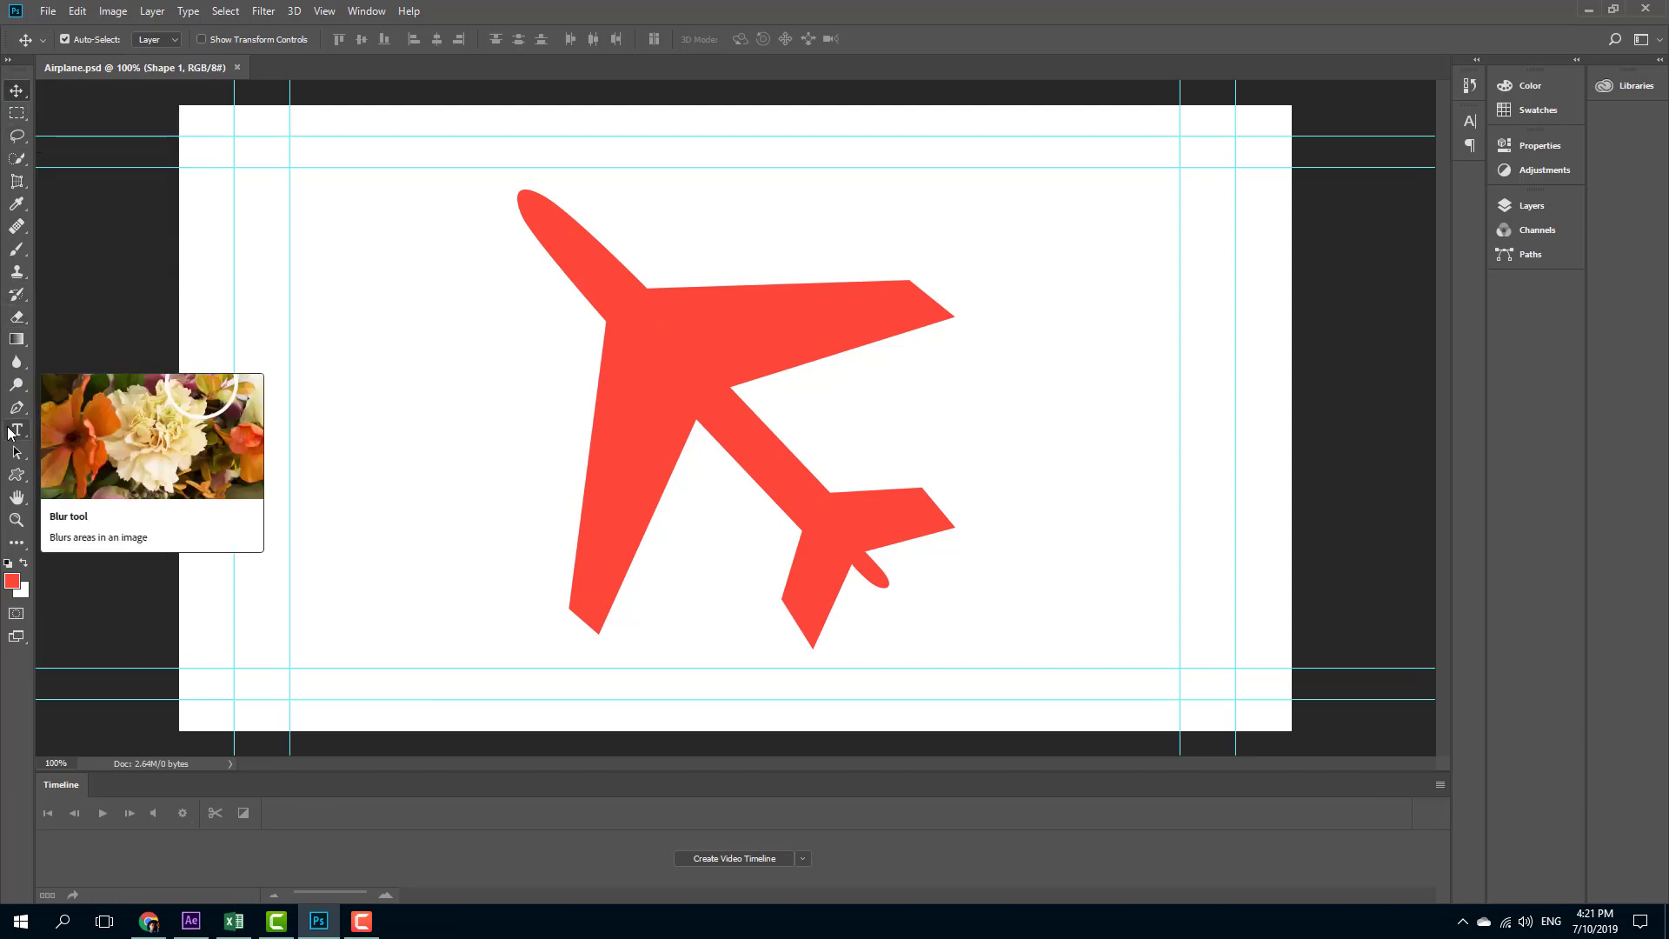
pyautogui.moveTo(17, 475); pyautogui.dragTo(95, 557)
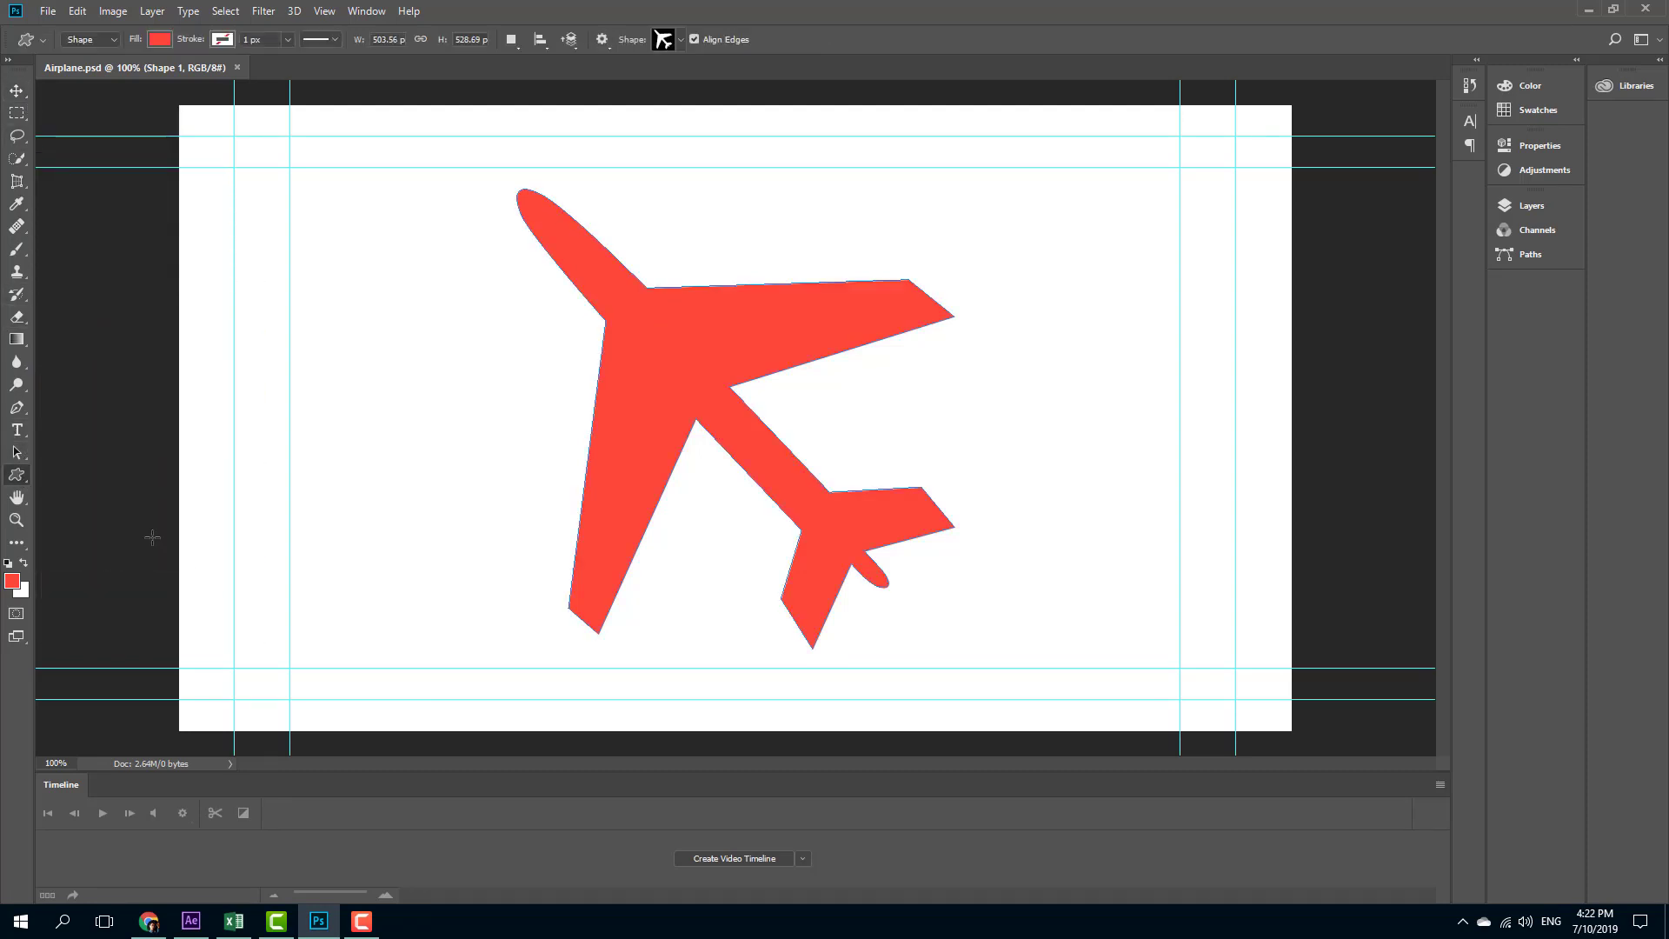
pyautogui.click(680, 39)
pyautogui.click(720, 105)
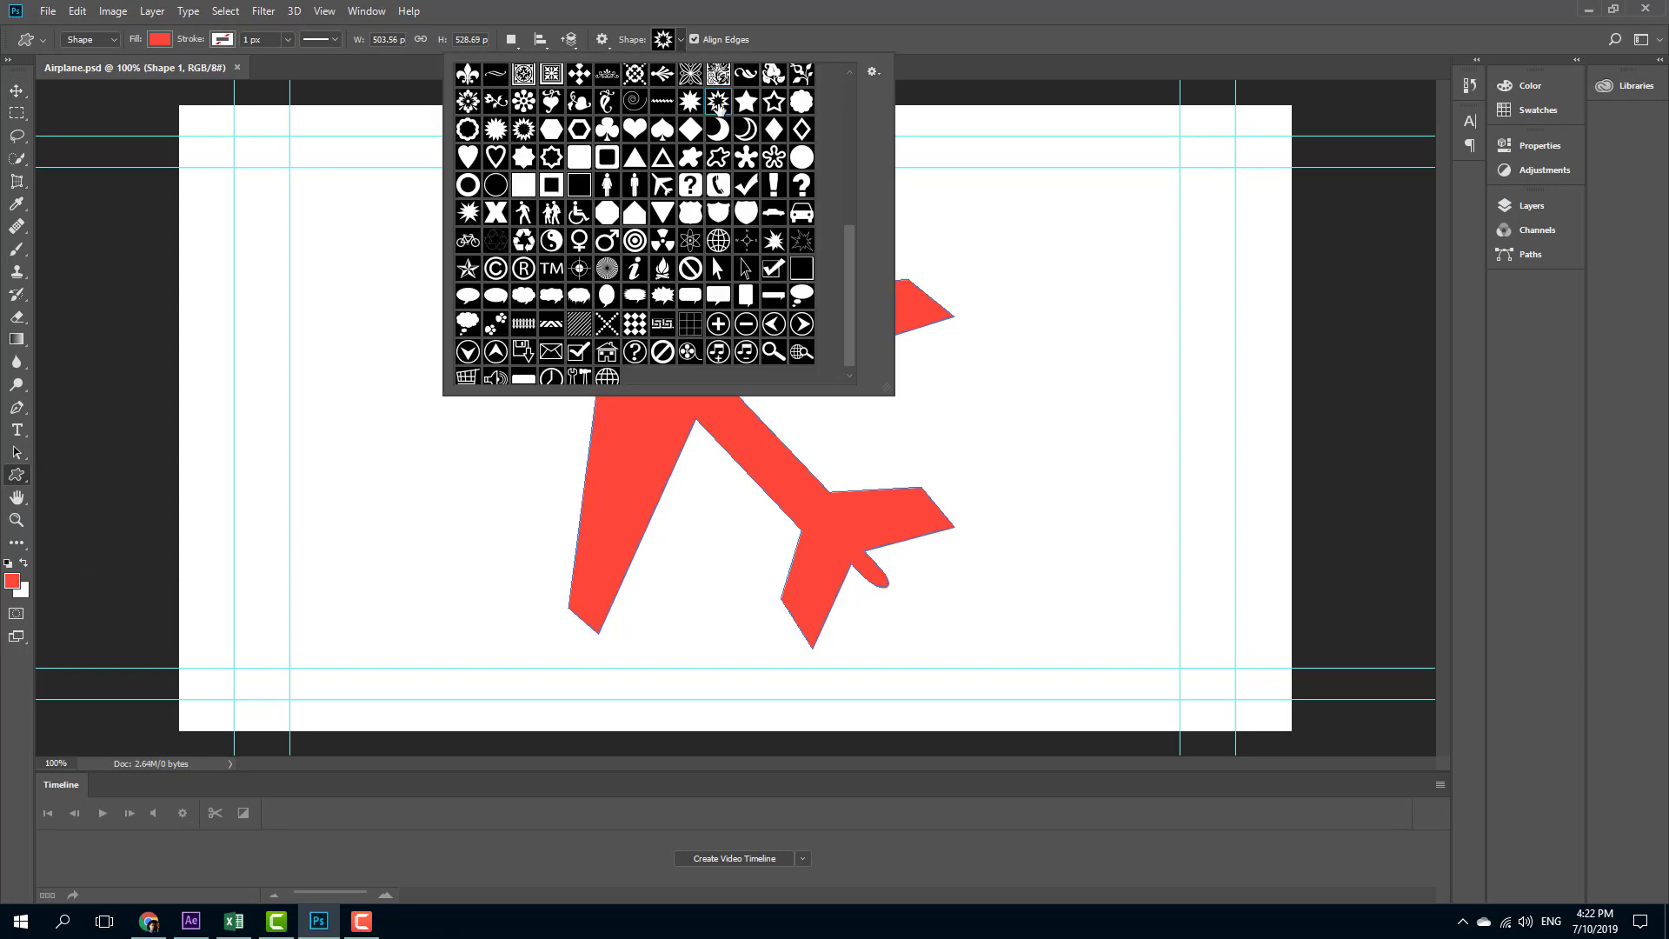
pyautogui.click(504, 10)
pyautogui.click(98, 44)
pyautogui.click(91, 58)
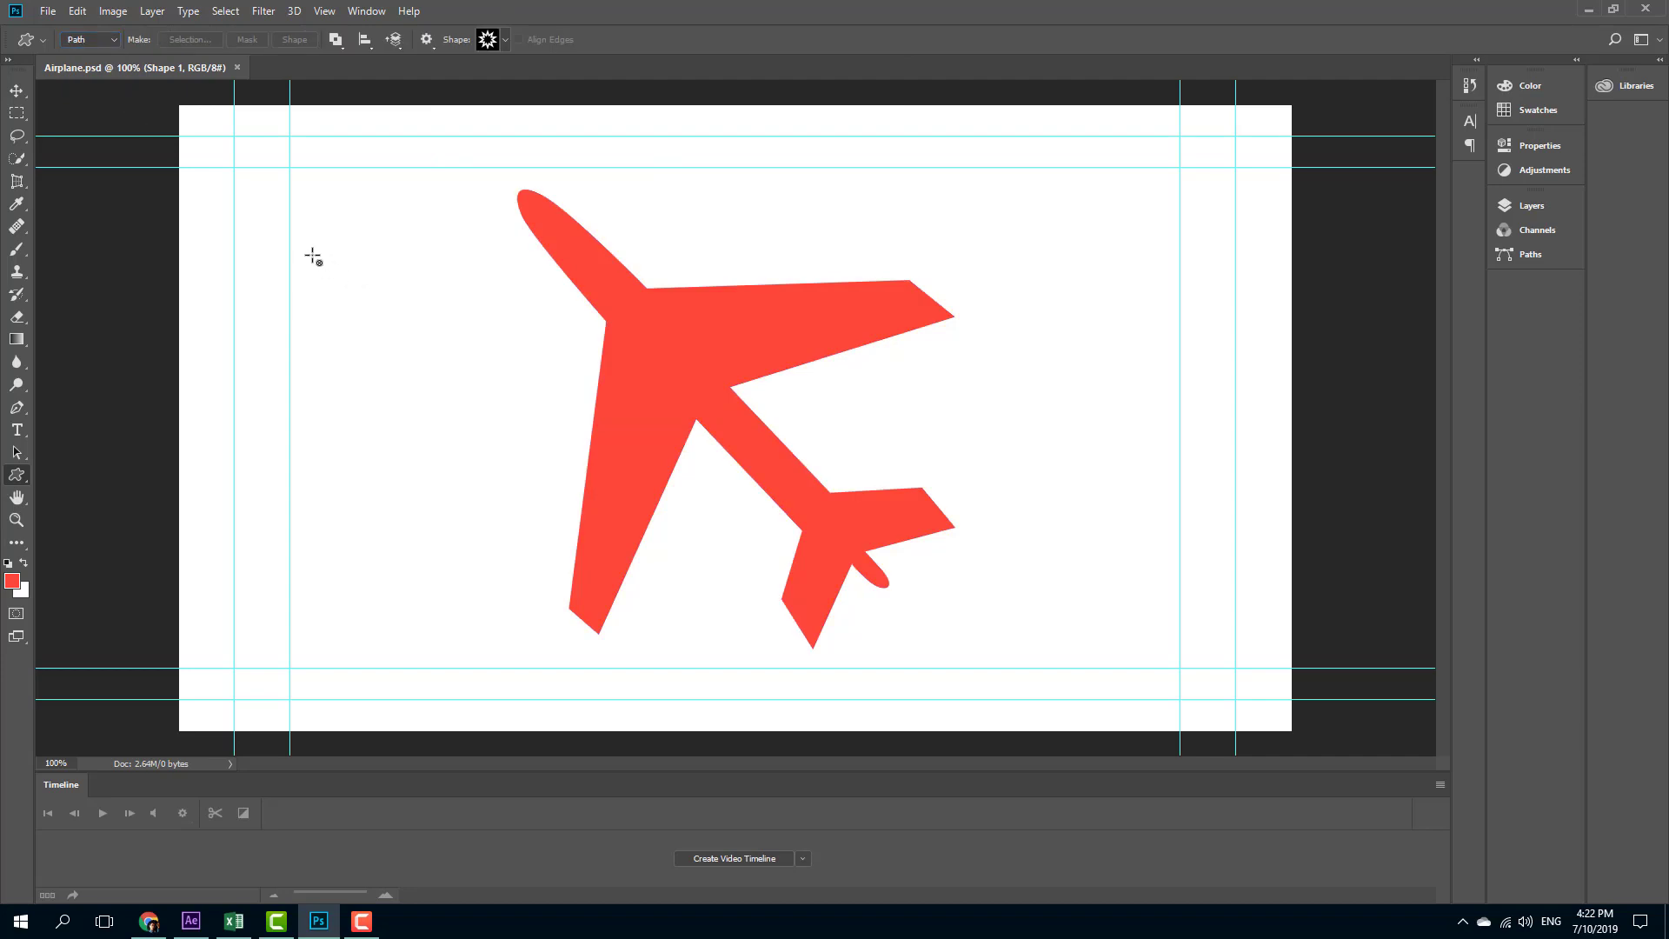
# Draw a starburst path left of the airplane and copy it to After Effects.
pyautogui.moveTo(290, 220); pyautogui.dragTo(502, 482)
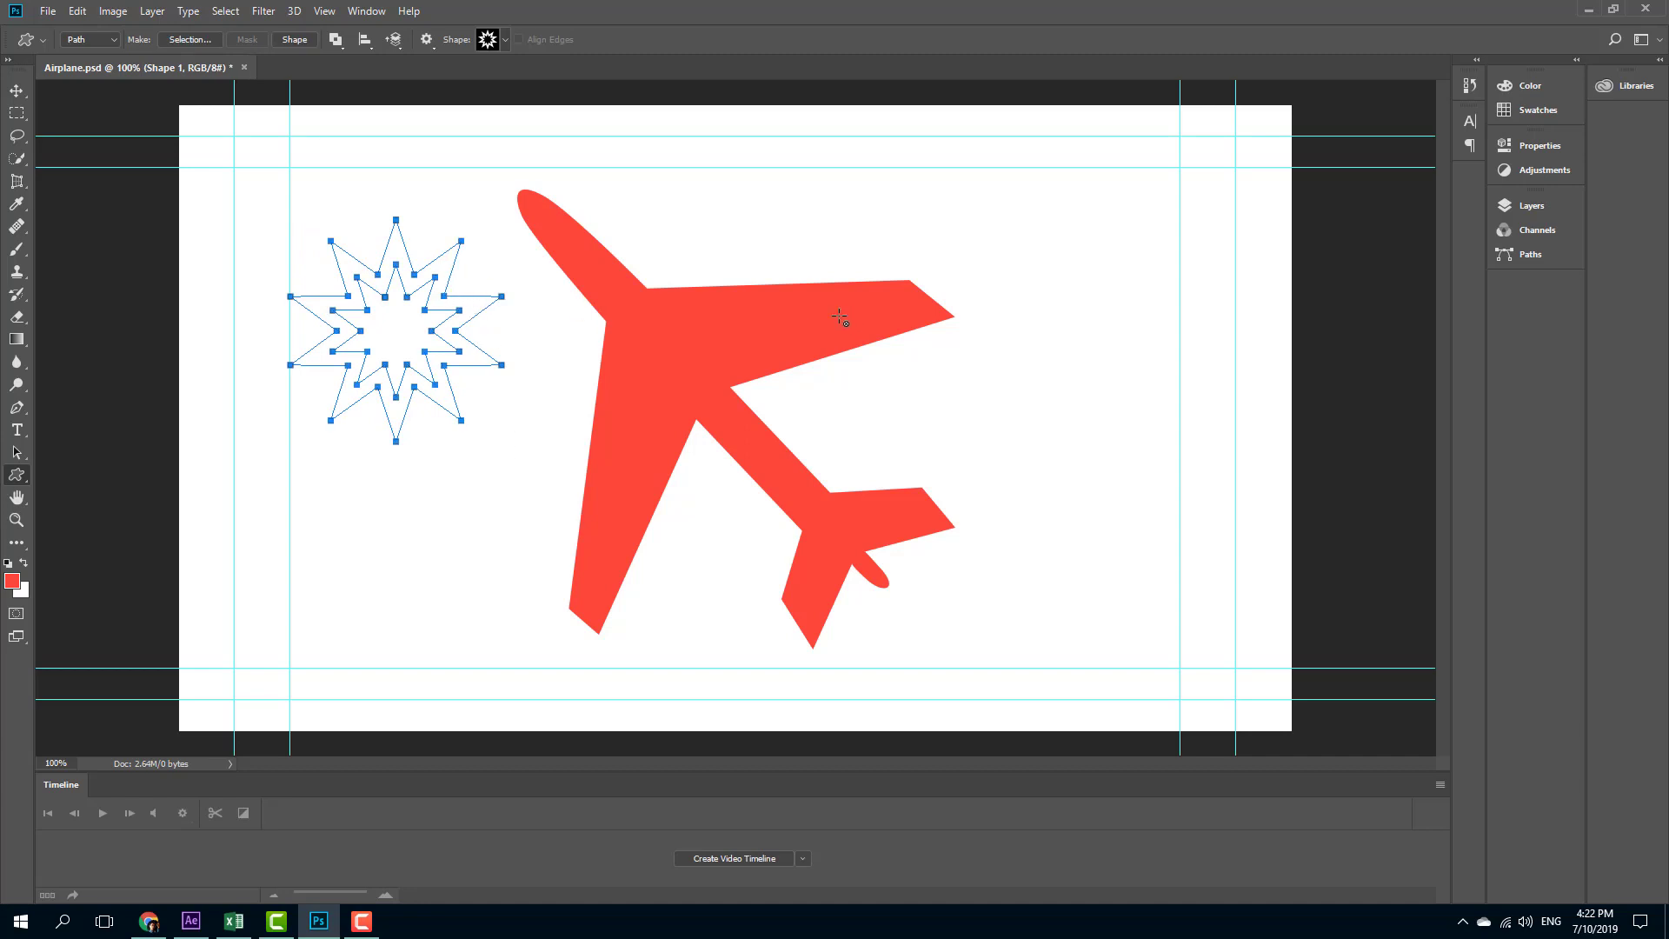
pyautogui.hotkey('ctrl', 'c')
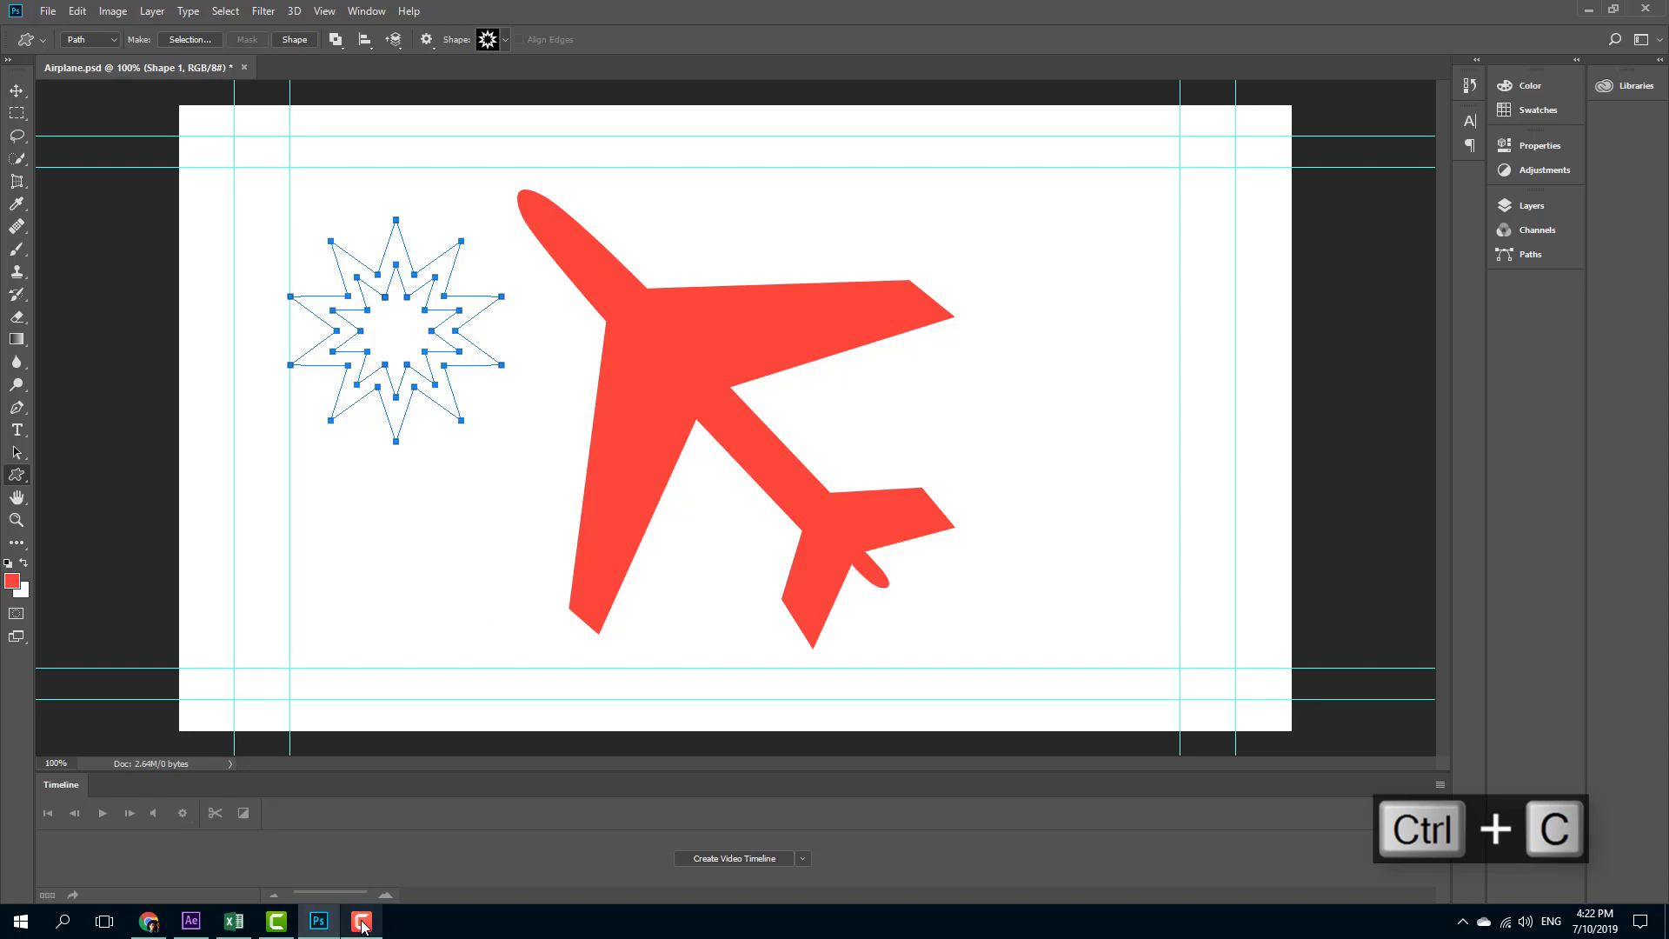
pyautogui.click(191, 920)
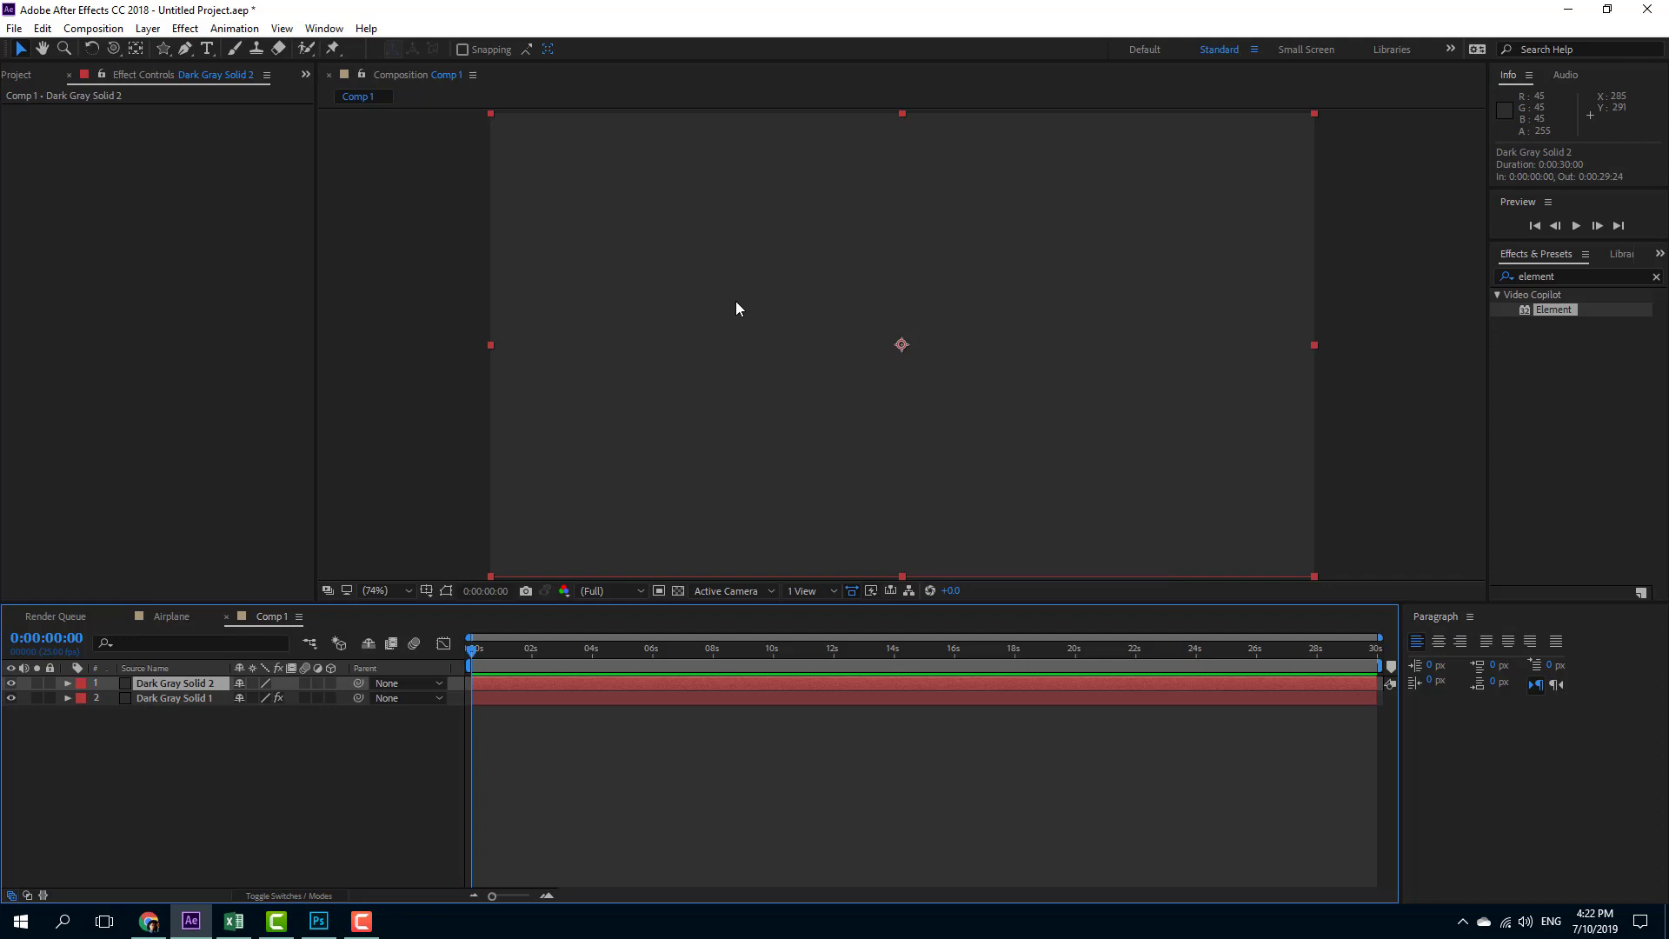
# Paste the star mask onto Dark Gray Solid 2 and set Element's Path Layer 1 to it.
pyautogui.hotkey('ctrl', 'v')
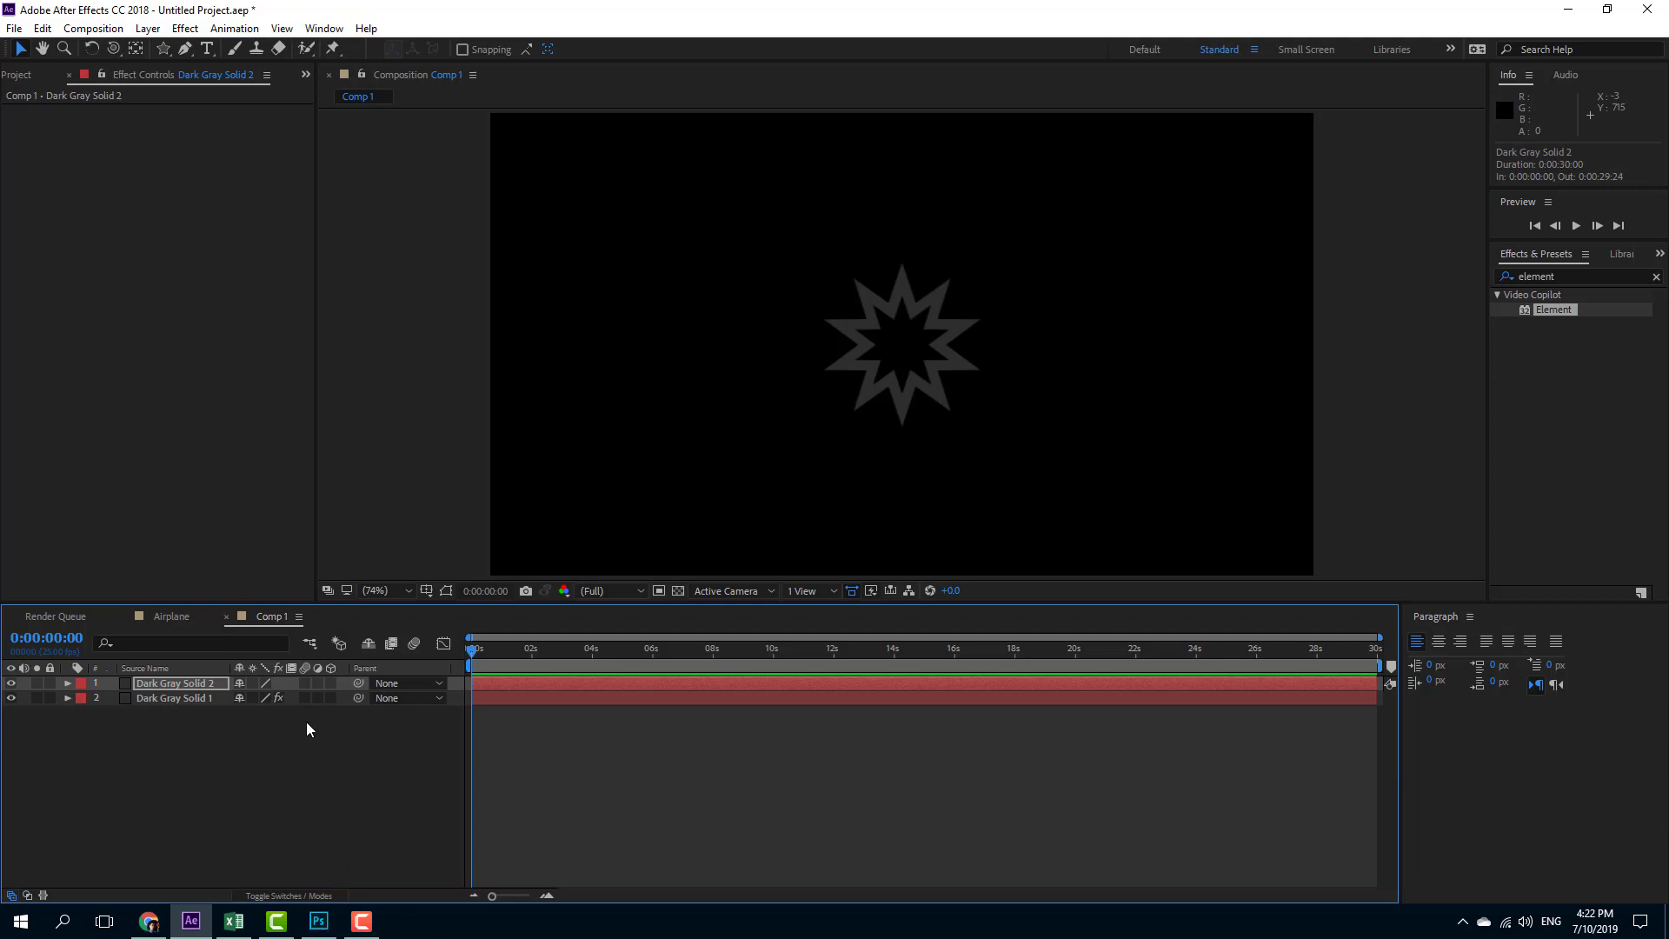
pyautogui.click(174, 698)
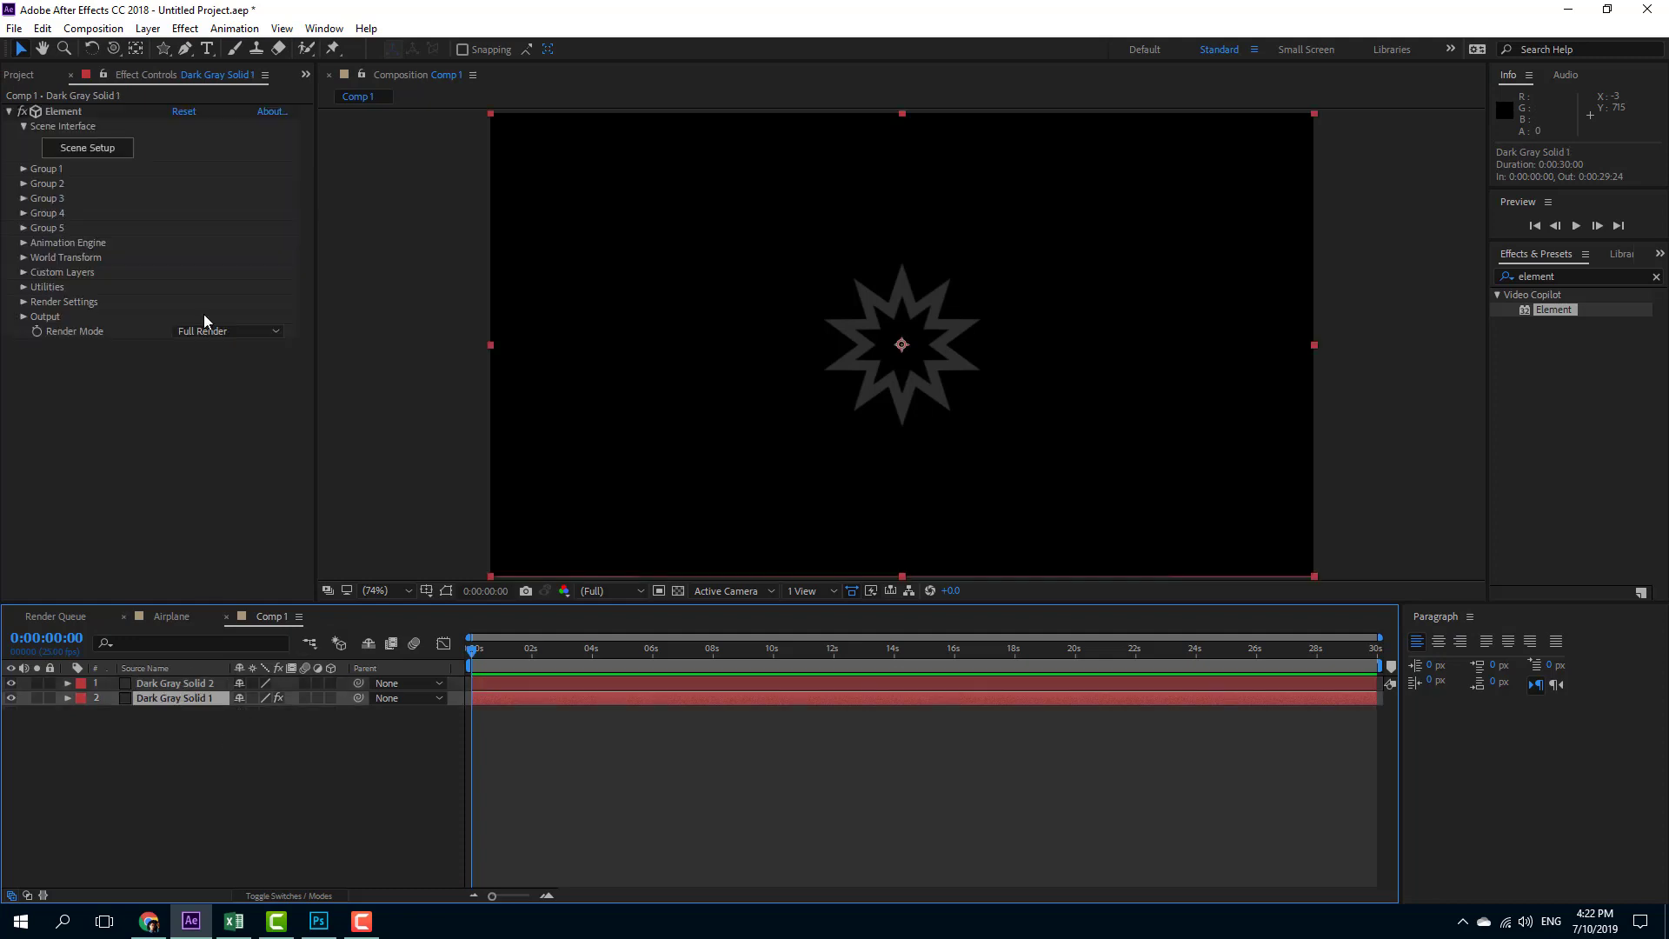
pyautogui.click(23, 272)
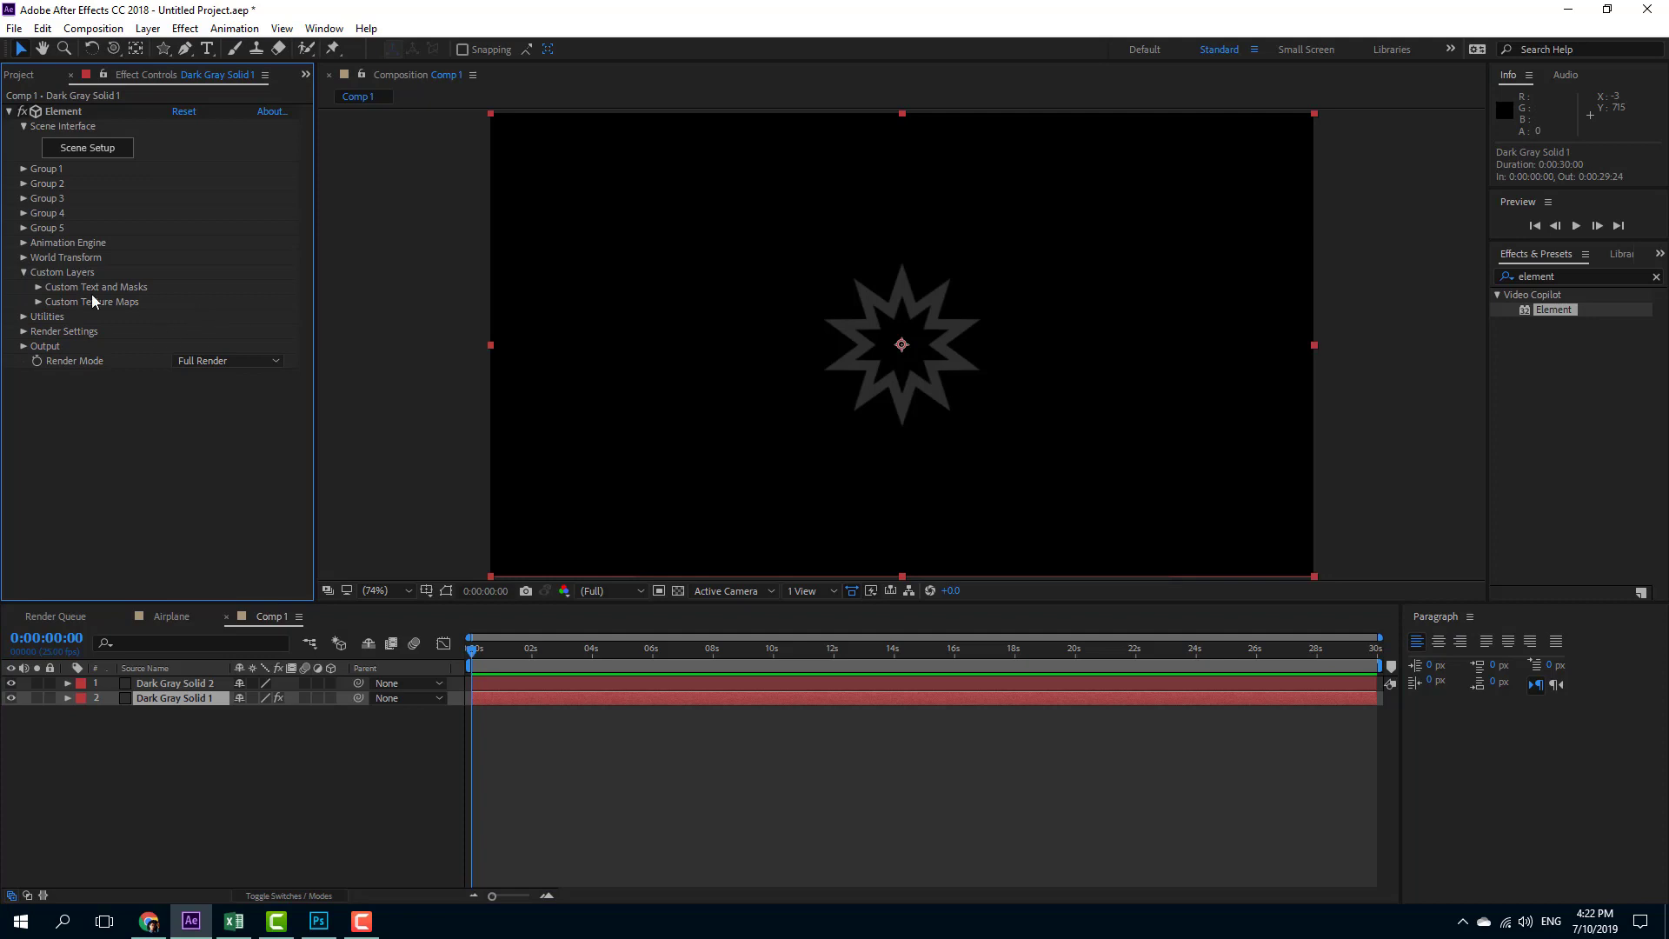
pyautogui.click(39, 287)
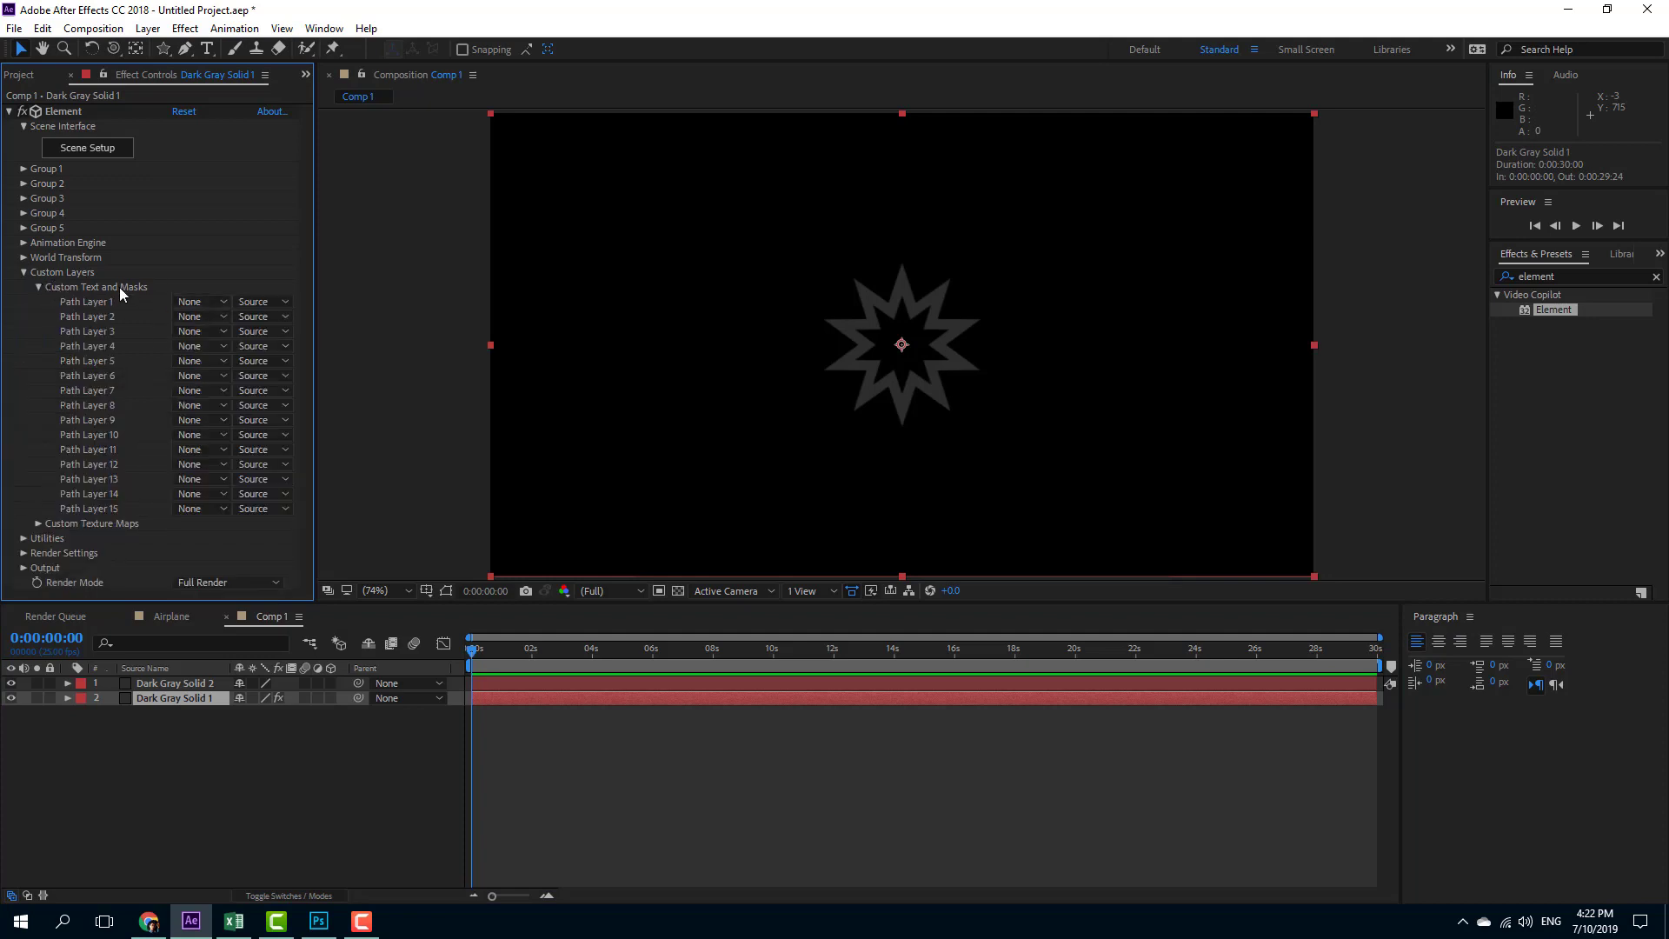
pyautogui.click(197, 301)
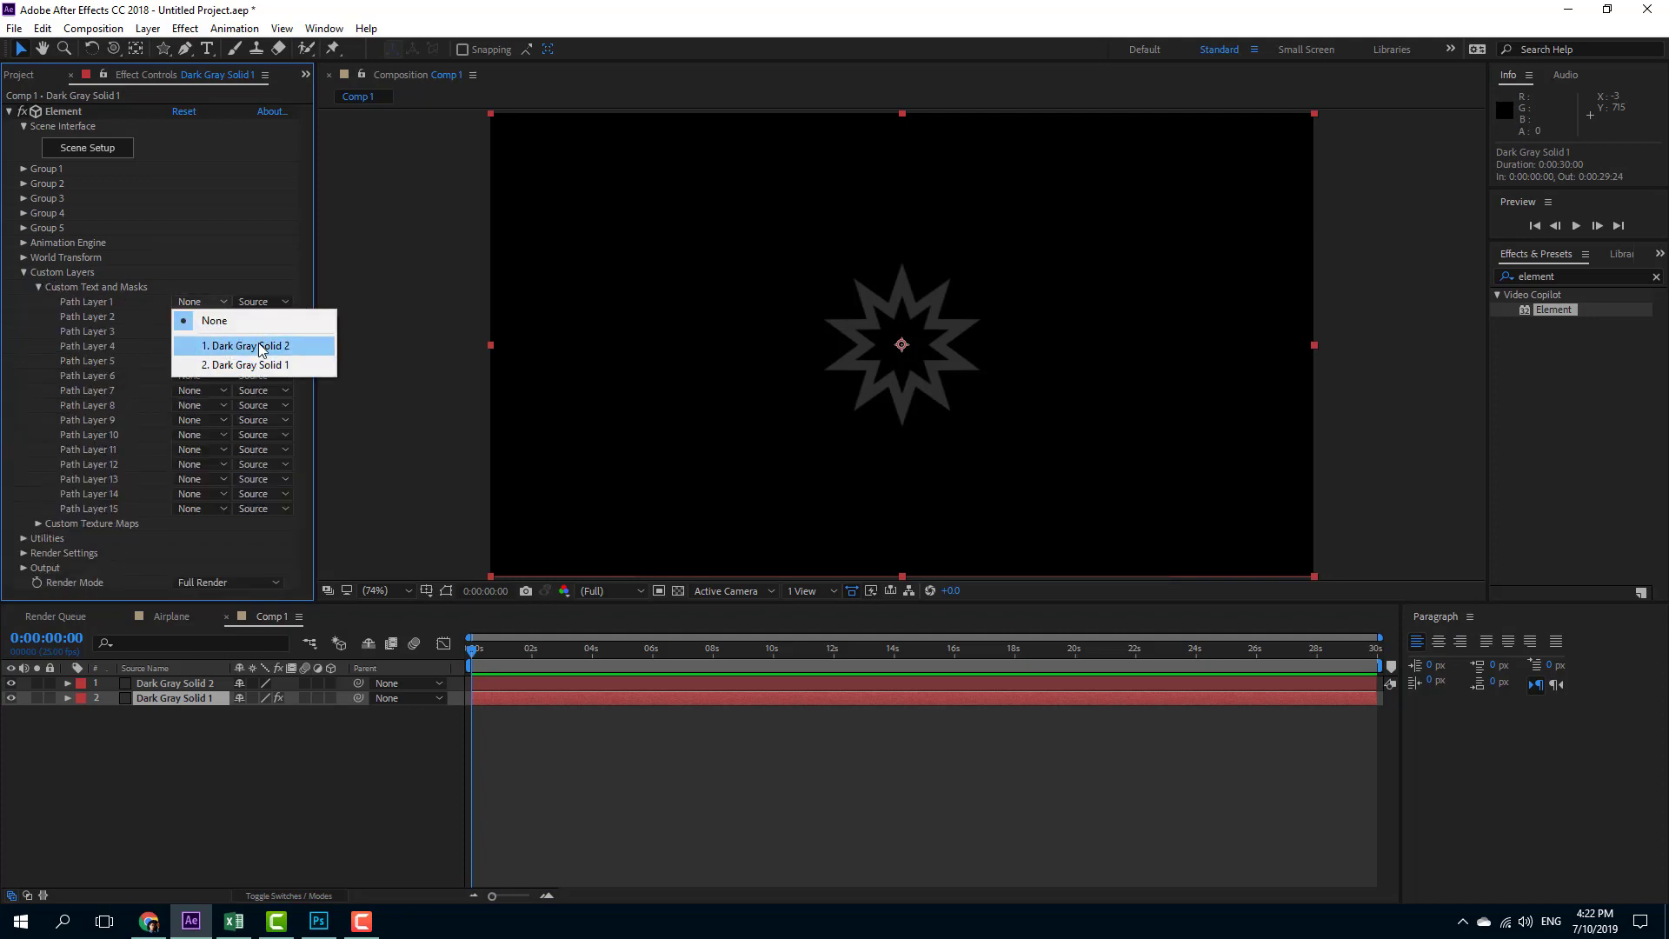
pyautogui.click(259, 348)
pyautogui.click(87, 150)
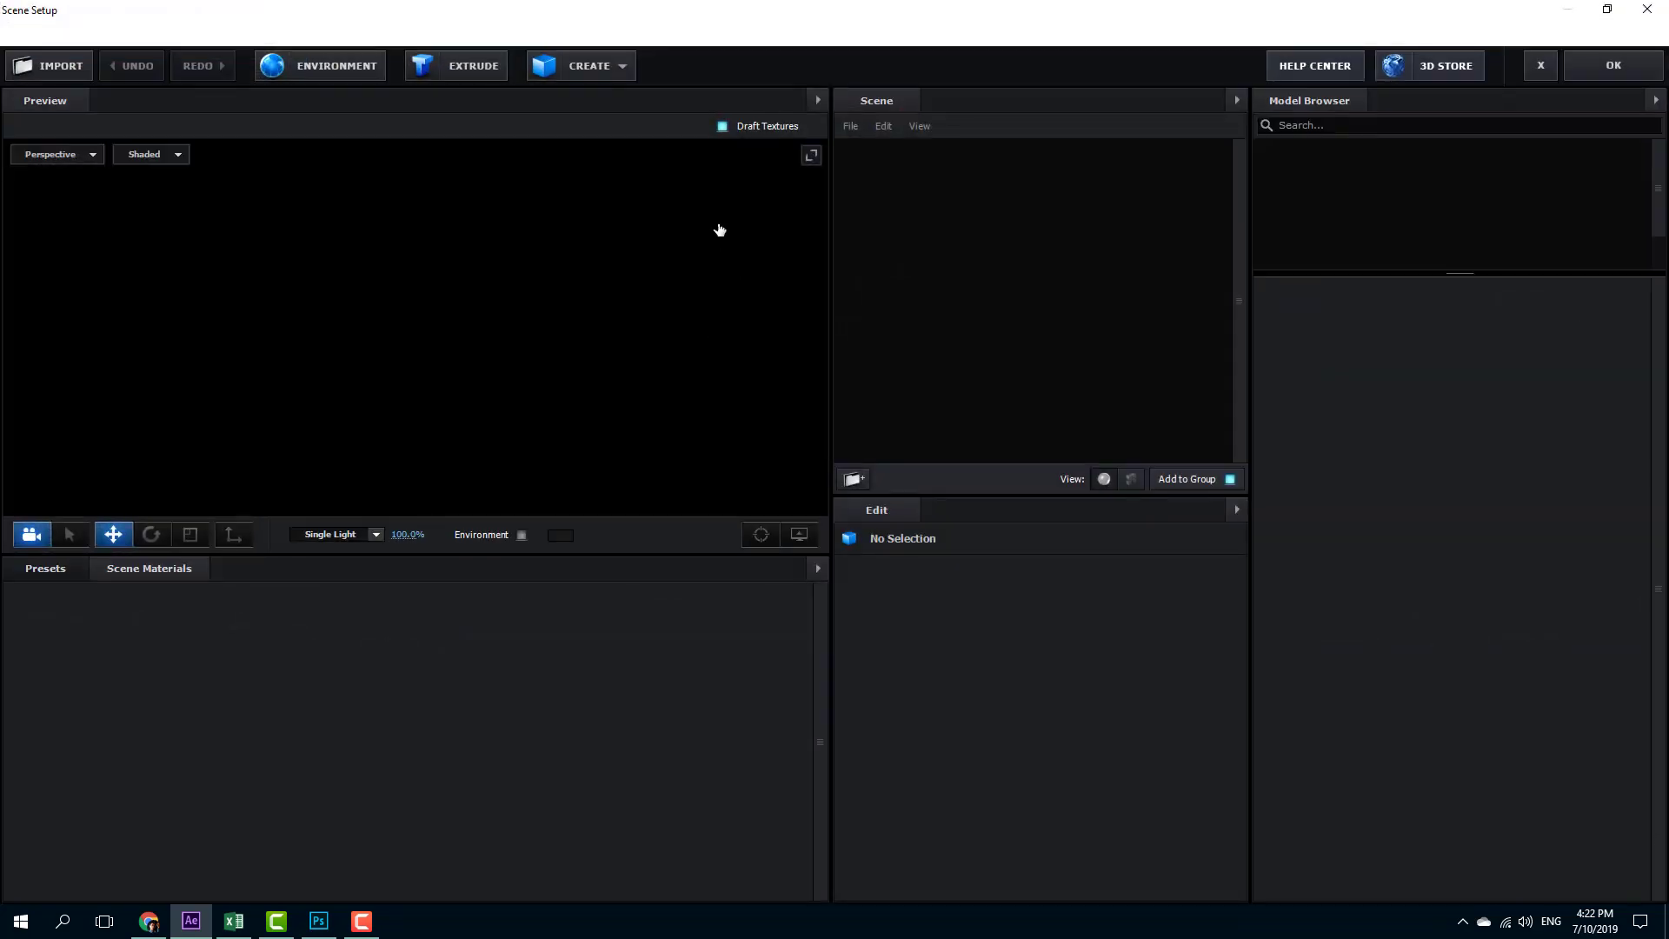
# Extrude the star path, with Bevel Scale 9.98 and Path Expand -3.73.
pyautogui.click(481, 69)
pyautogui.moveTo(568, 406); pyautogui.dragTo(730, 503)
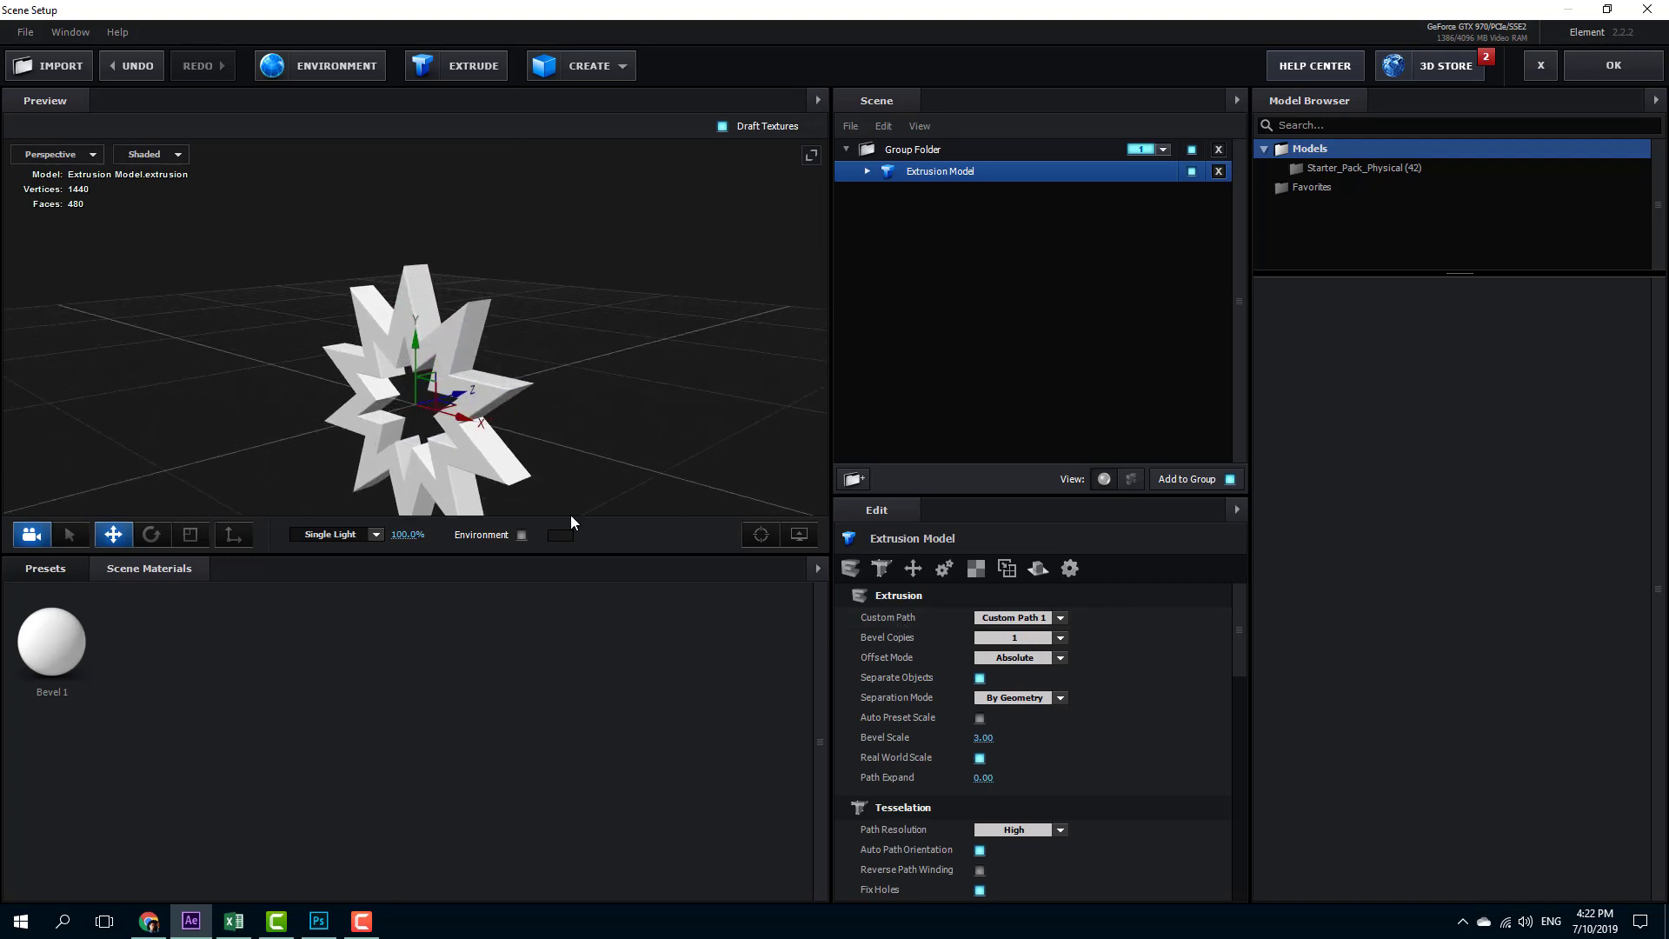
pyautogui.moveTo(985, 737); pyautogui.dragTo(1391, 742)
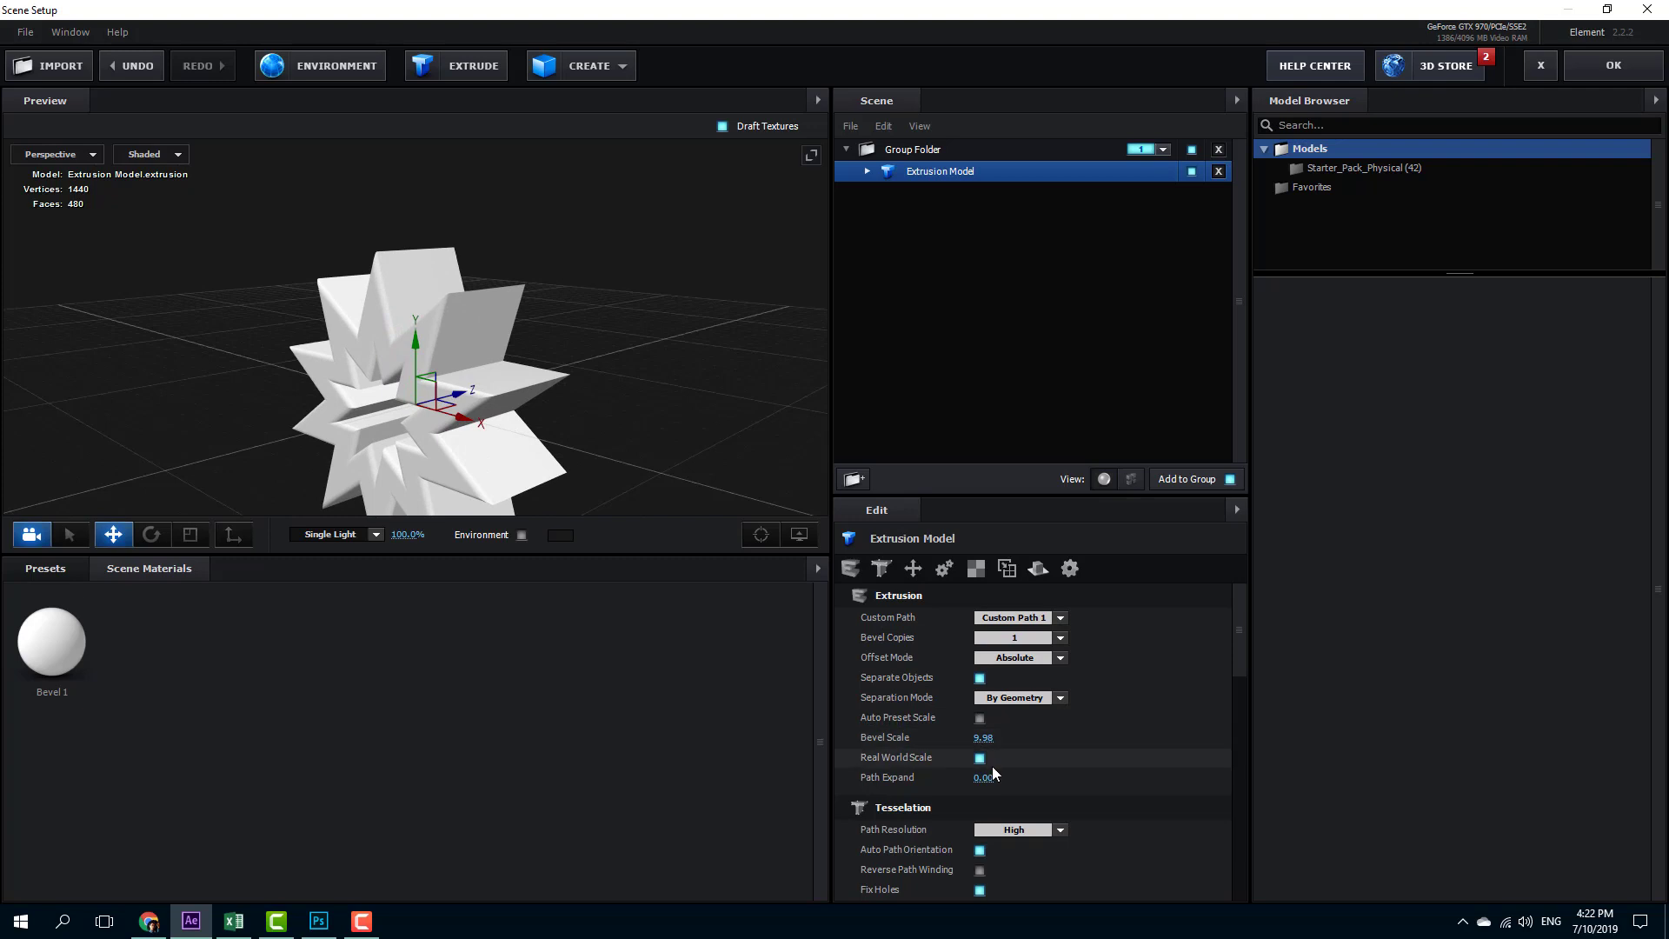
pyautogui.moveTo(983, 777); pyautogui.dragTo(690, 801)
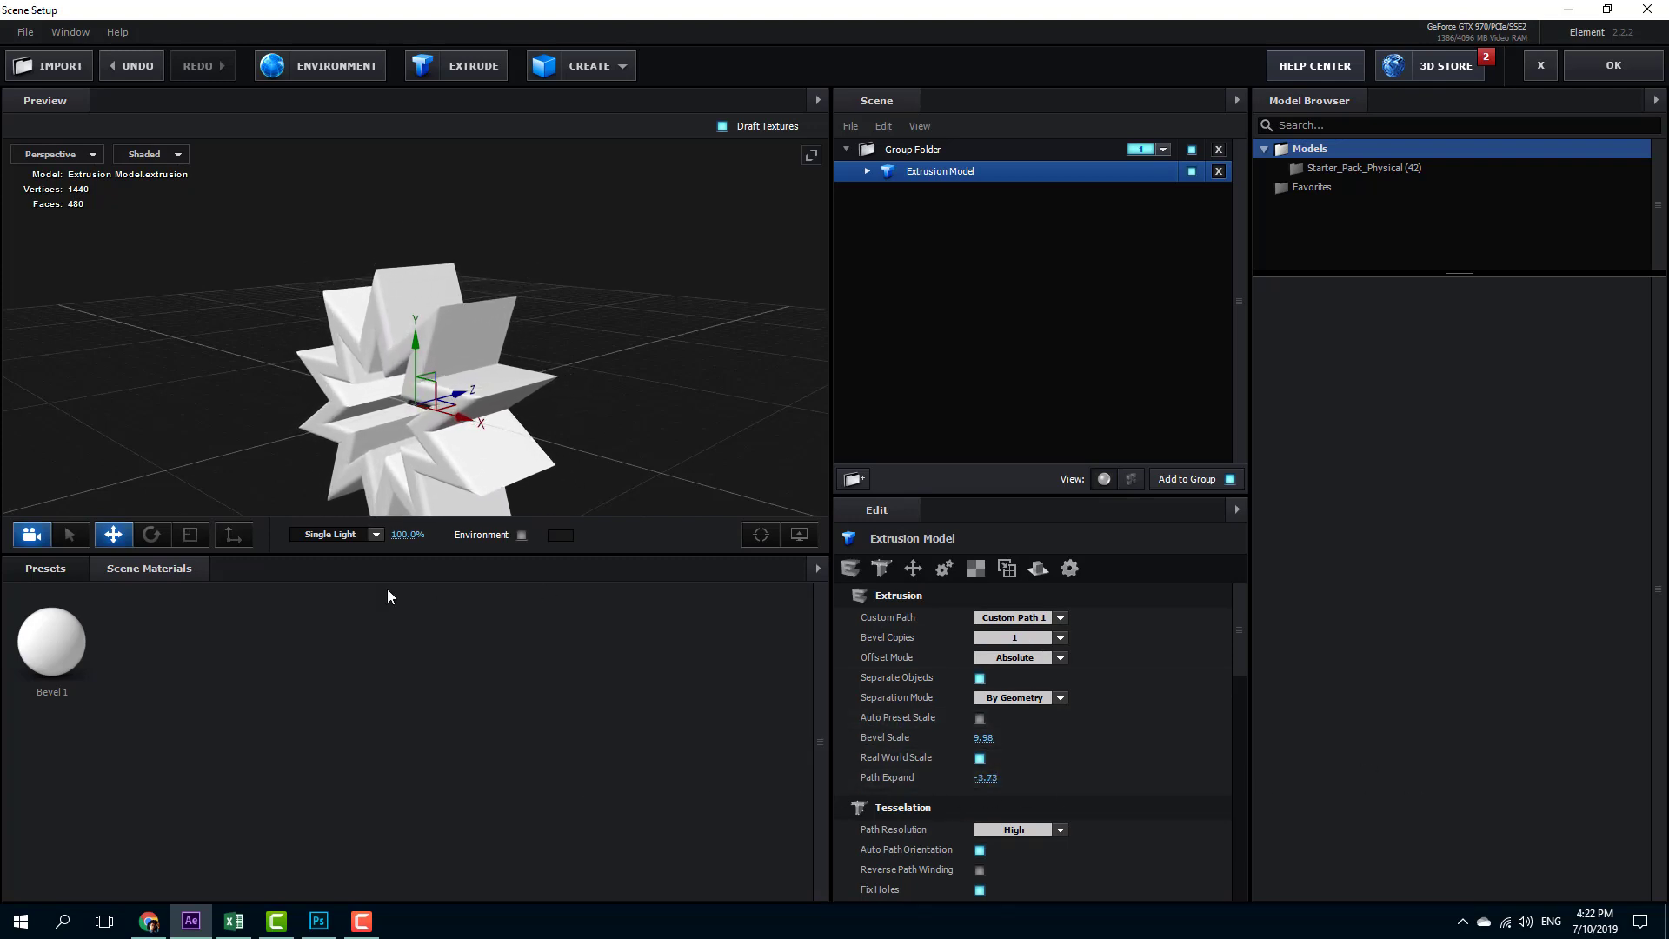
# Apply the Pro_Shaders Ground material dirt_cliff_07 to the star and accept the scene.
pyautogui.click(45, 568)
pyautogui.click(87, 650)
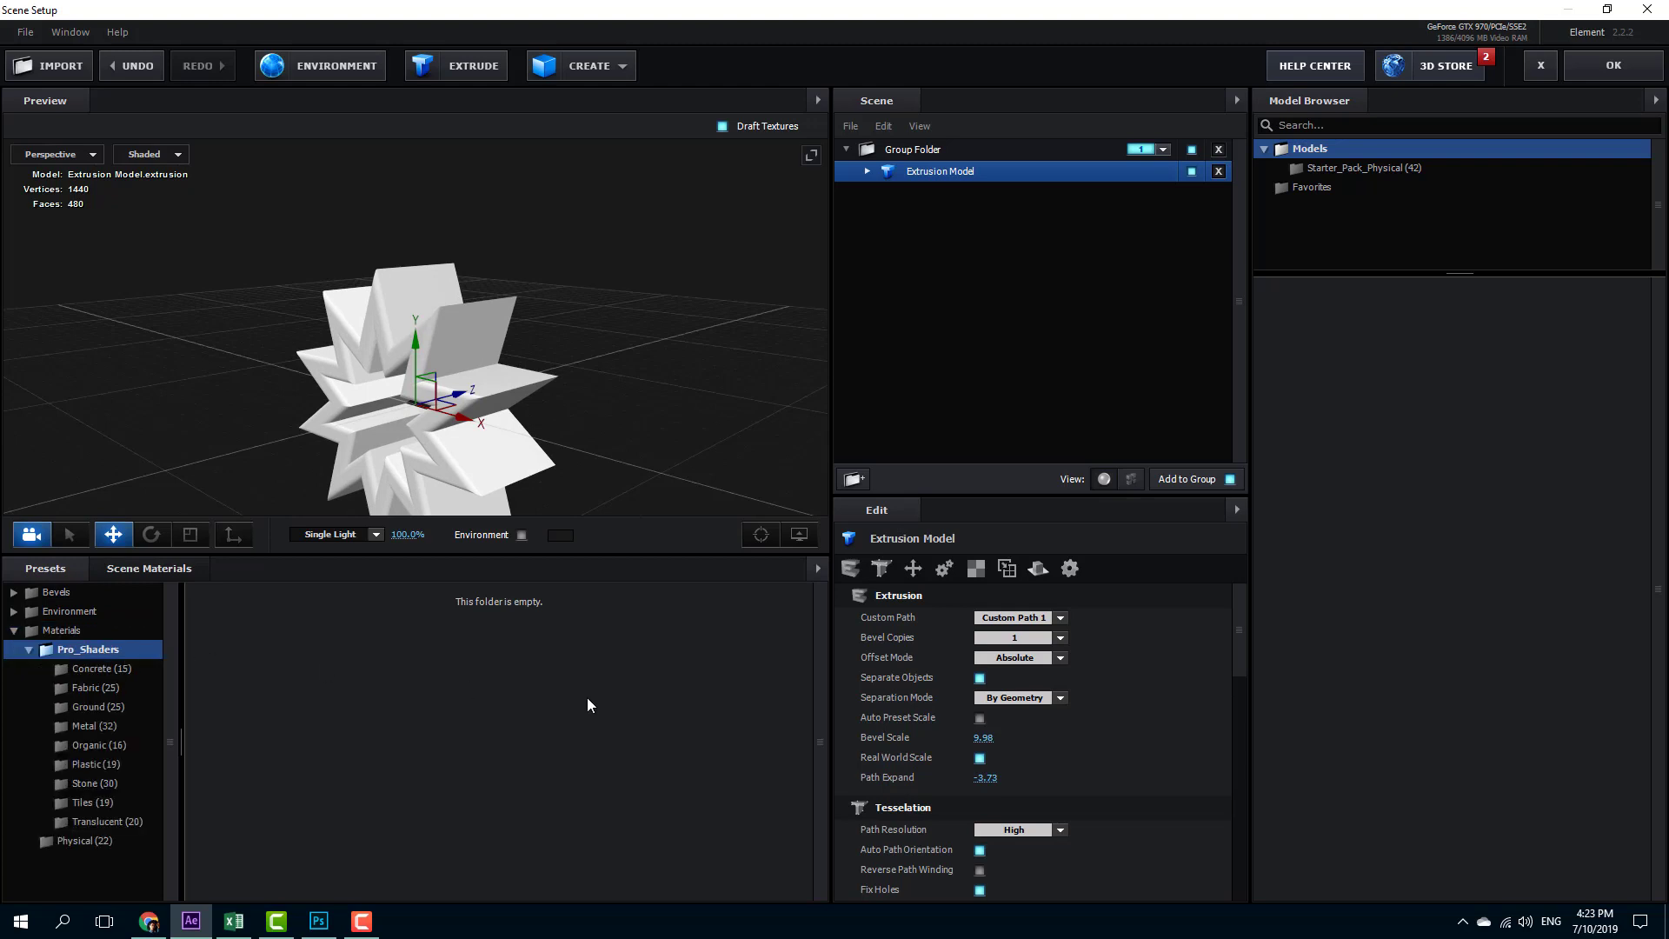
pyautogui.click(61, 712)
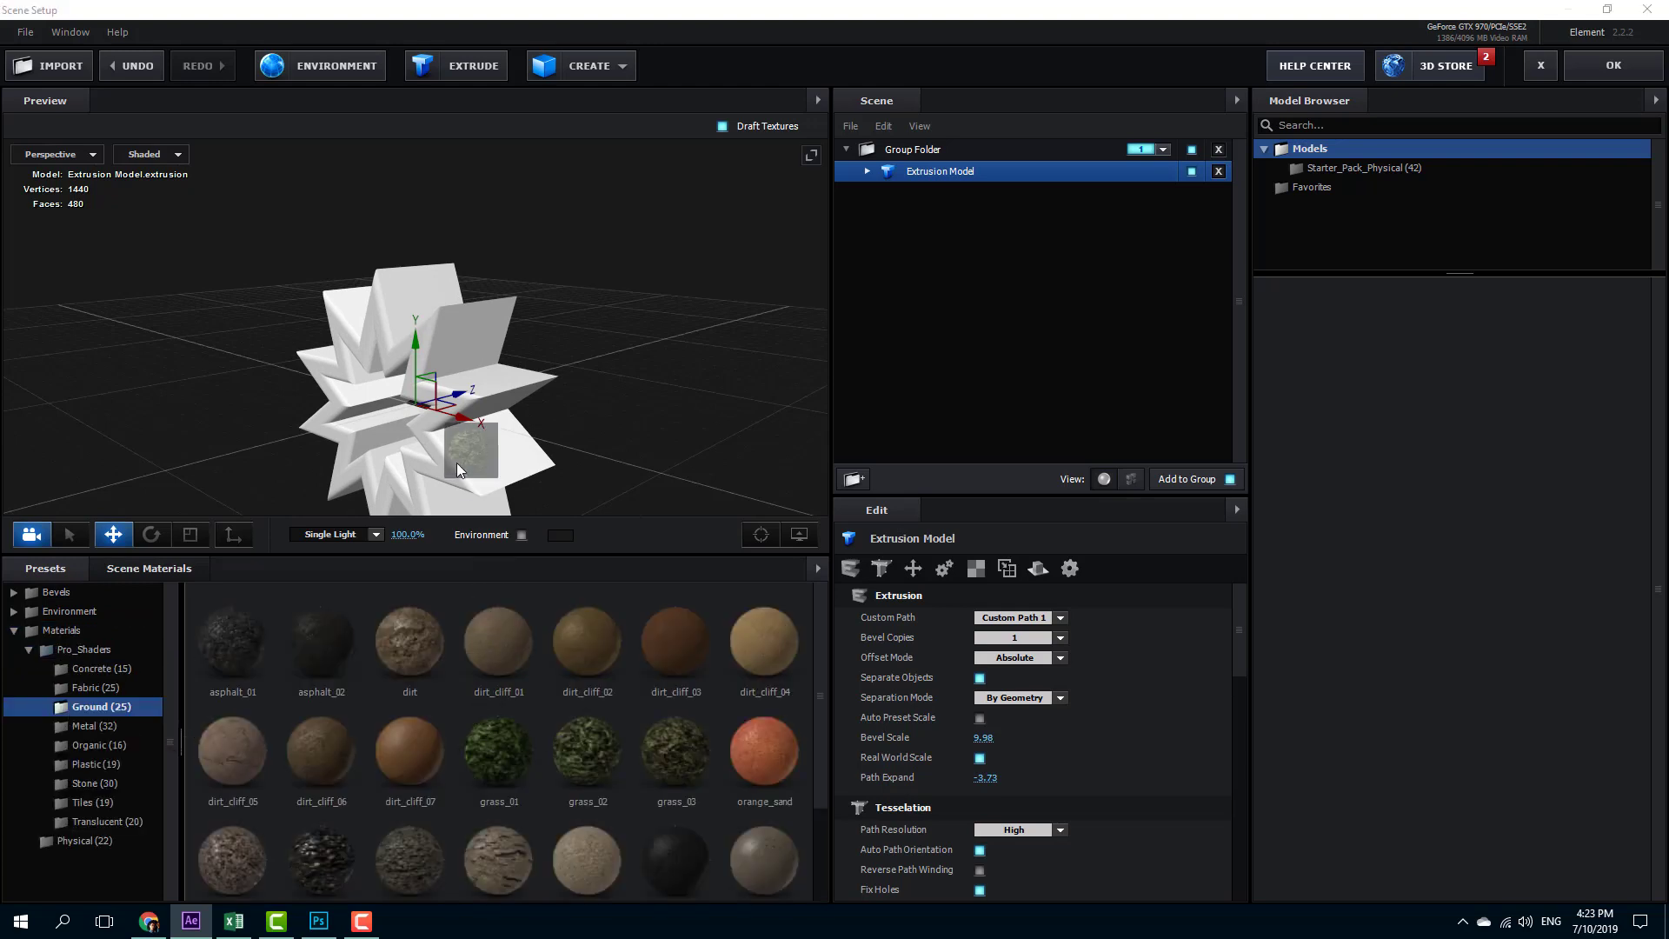
pyautogui.moveTo(608, 357); pyautogui.dragTo(722, 359)
pyautogui.moveTo(402, 749); pyautogui.dragTo(431, 418)
pyautogui.moveTo(623, 432); pyautogui.dragTo(958, 311)
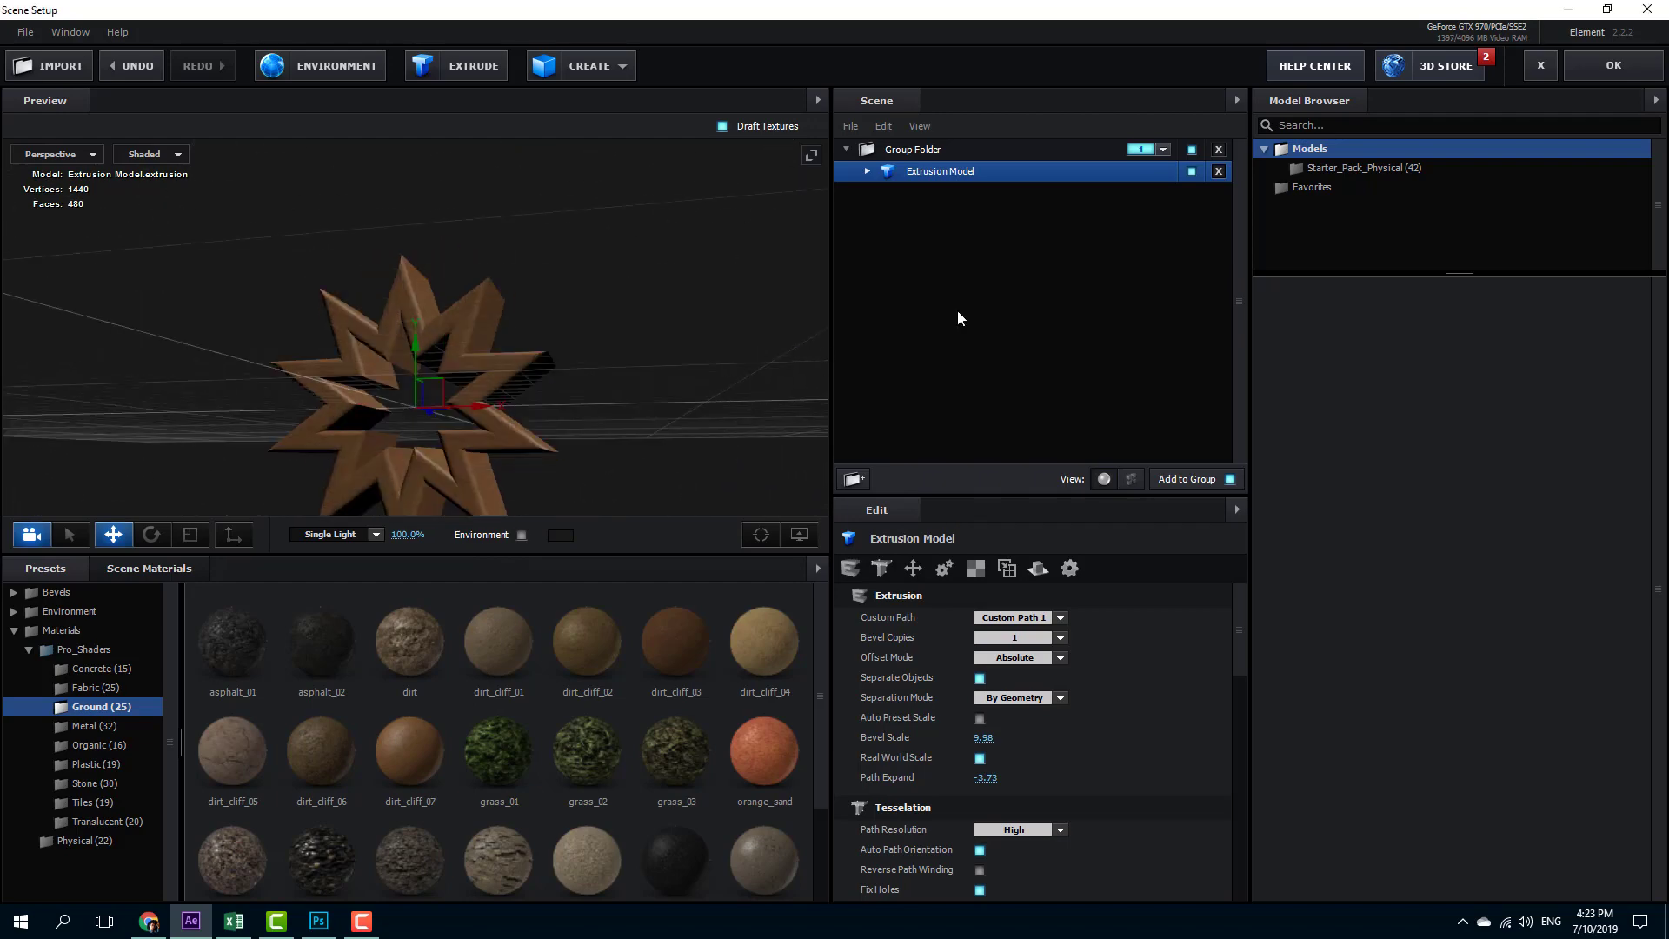
pyautogui.click(1575, 73)
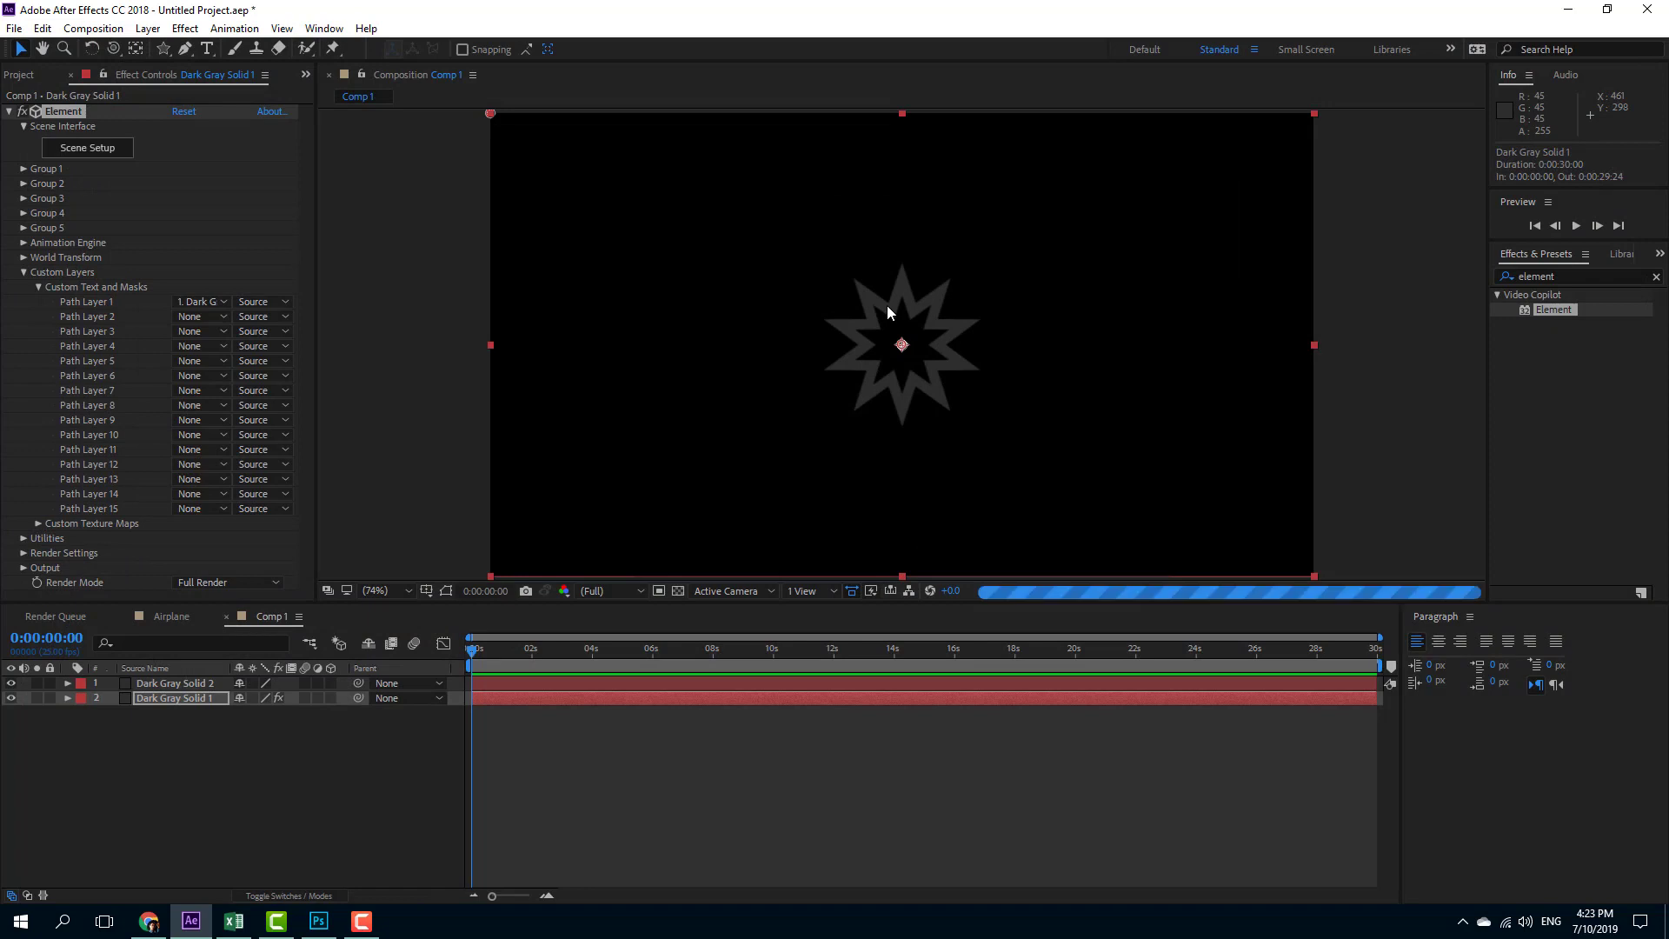
# Turn off visibility of the Dark Gray Solid 2 layer and deselect all layers.
pyautogui.click(10, 684)
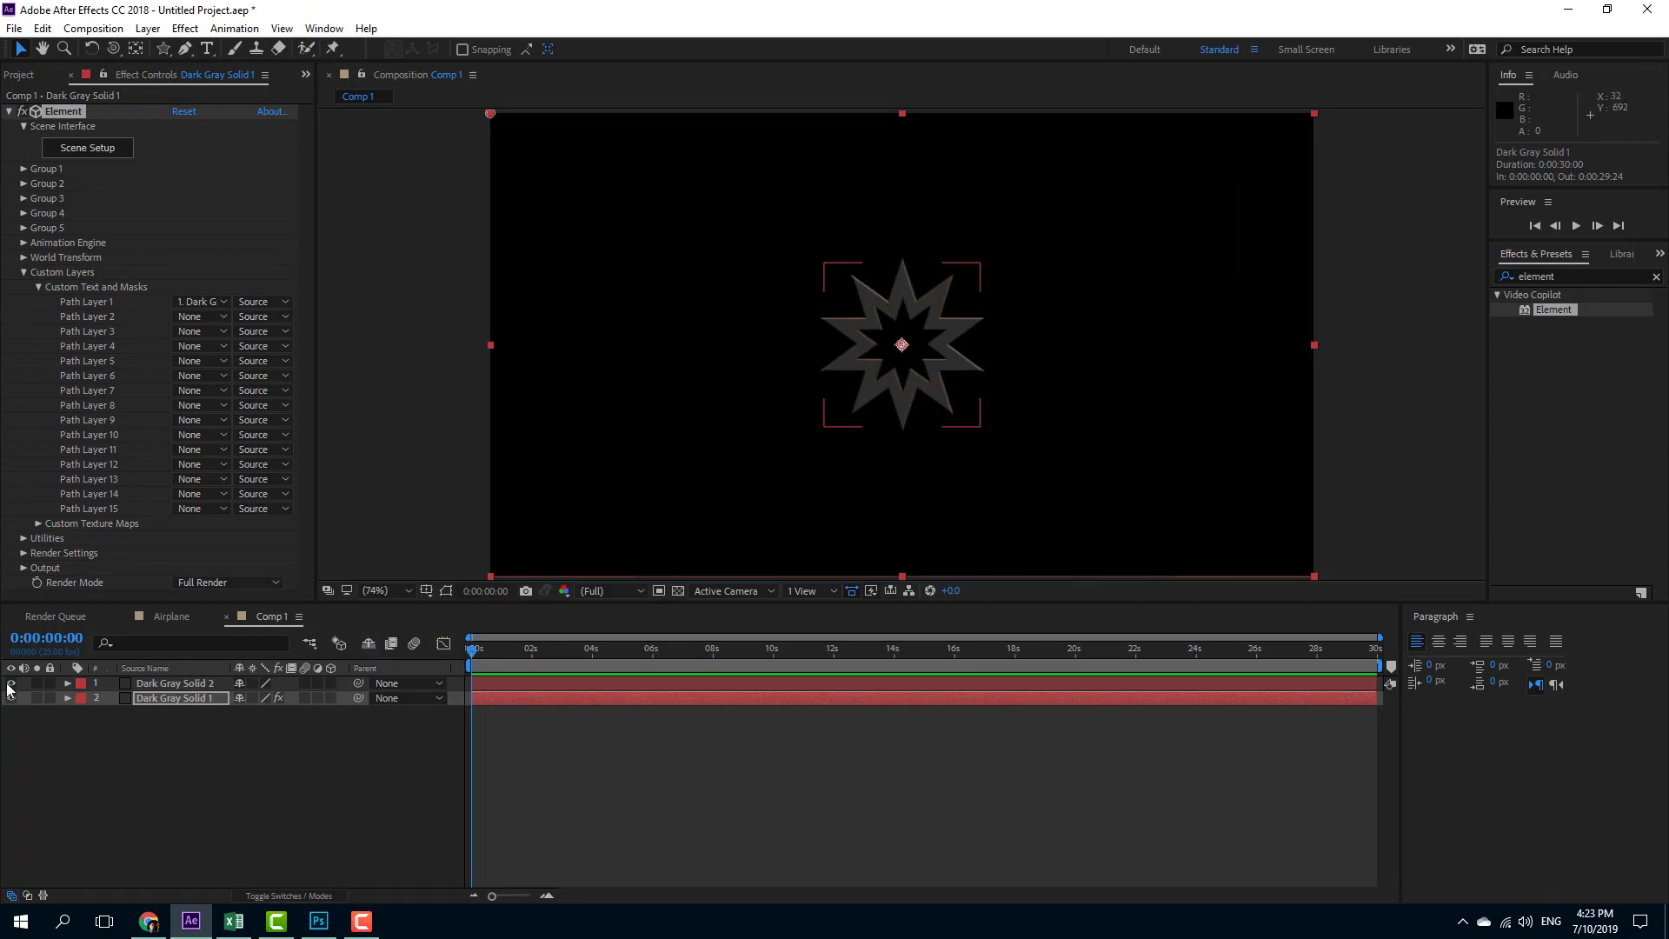
pyautogui.click(175, 716)
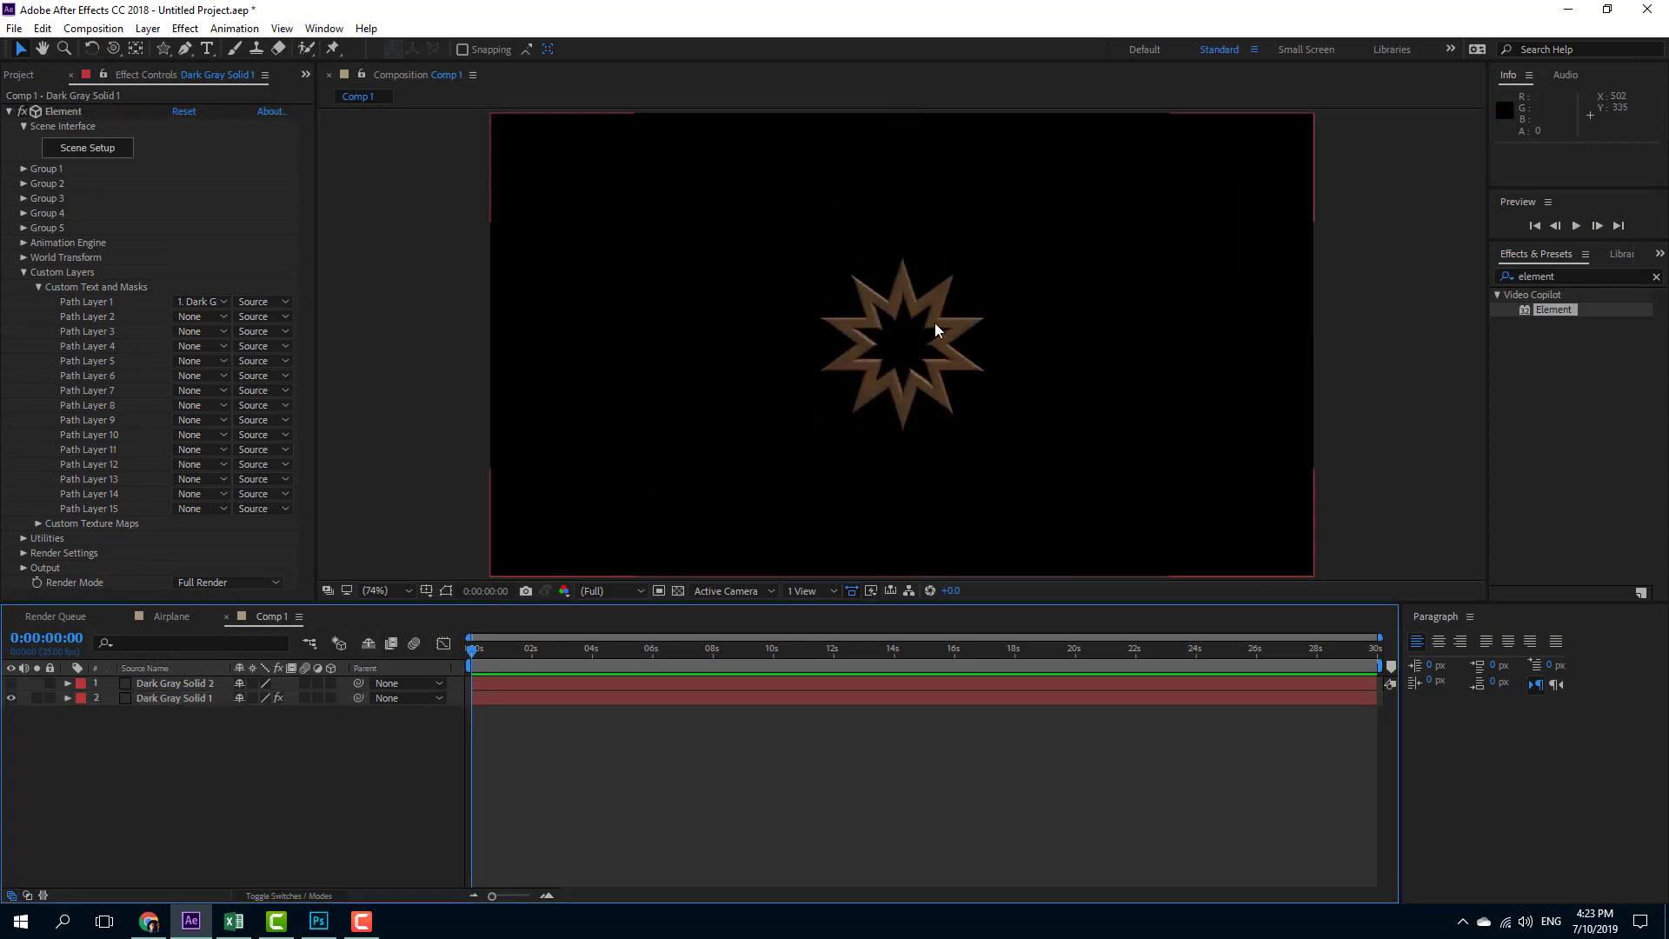